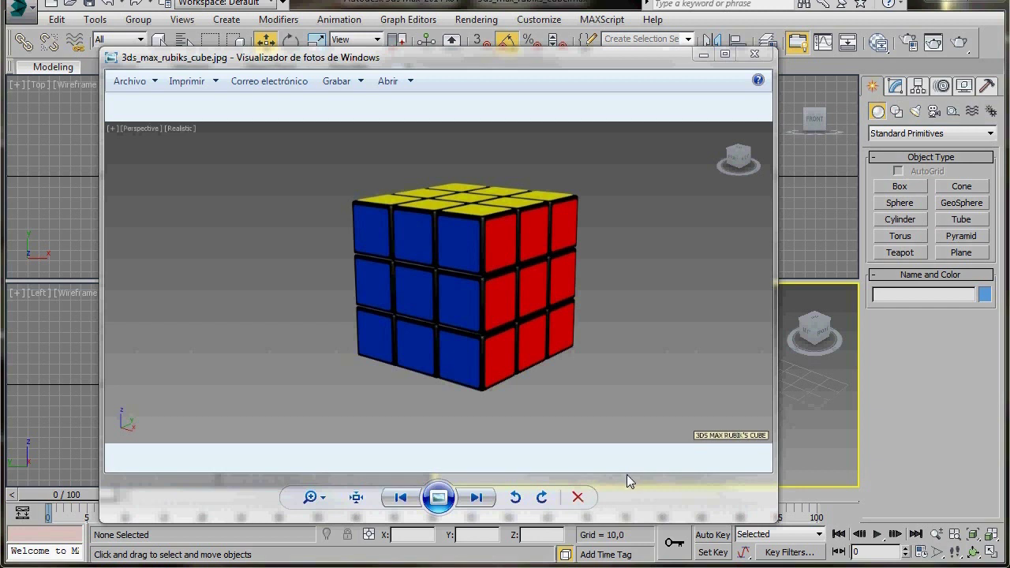
Close the reference image of the Rubik's cube and confirm Generic Units as the display unit scale
click(755, 56)
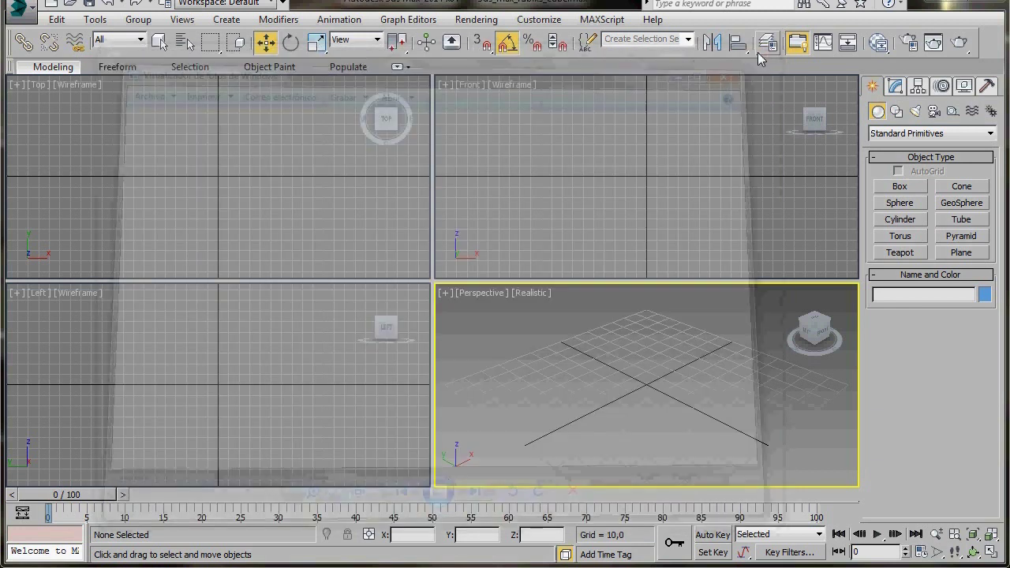
click(541, 21)
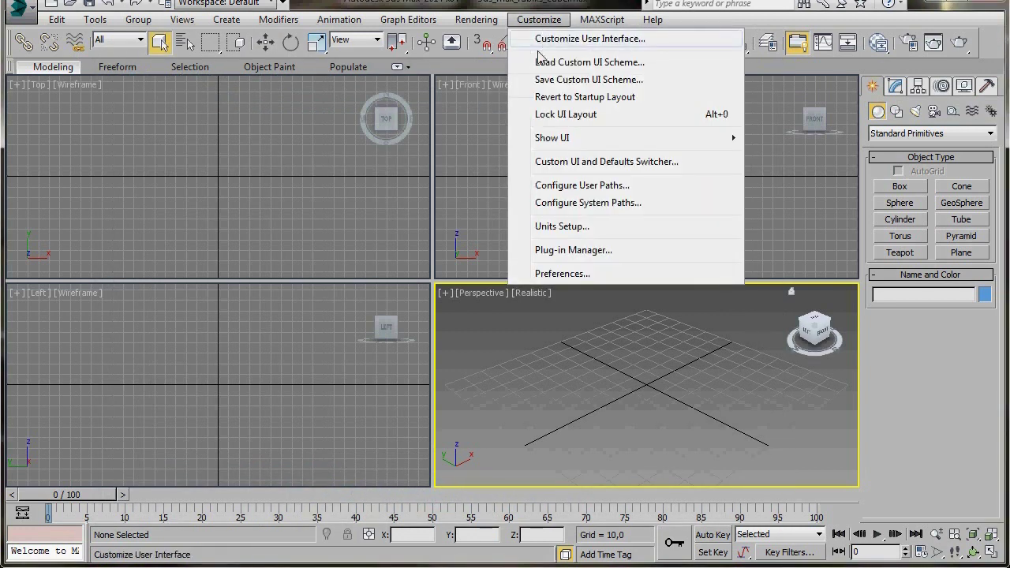
click(561, 227)
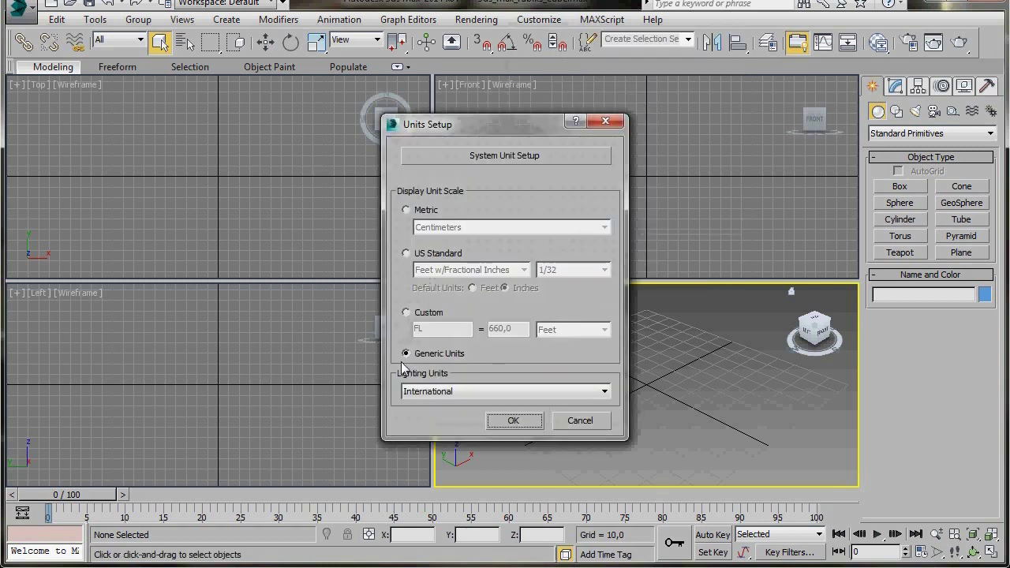
click(505, 421)
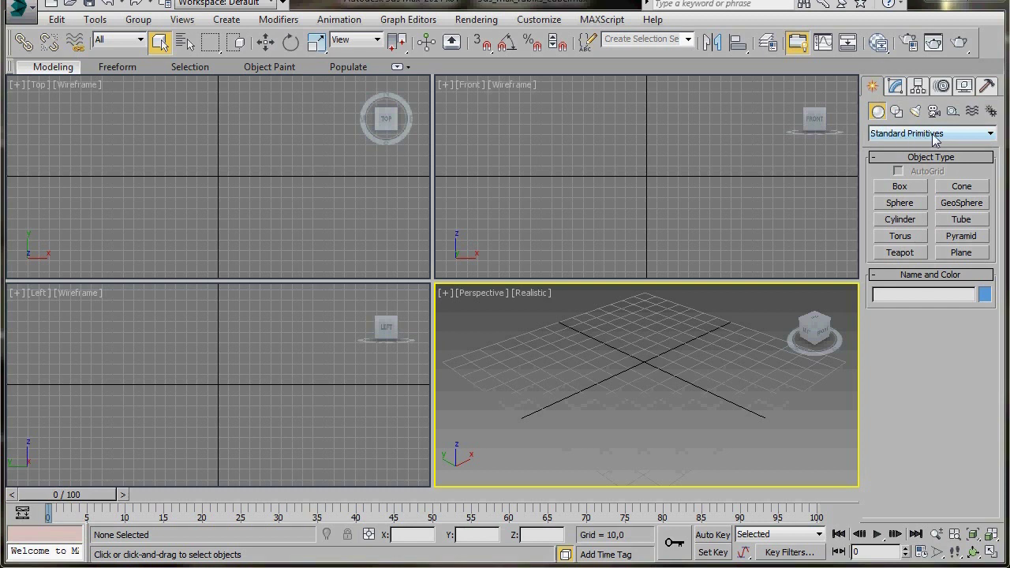
Create an extended-primitive ChamferBox near the origin in the perspective view, about 40 × 44 × 31 units with a fillet of about 2.2
click(991, 138)
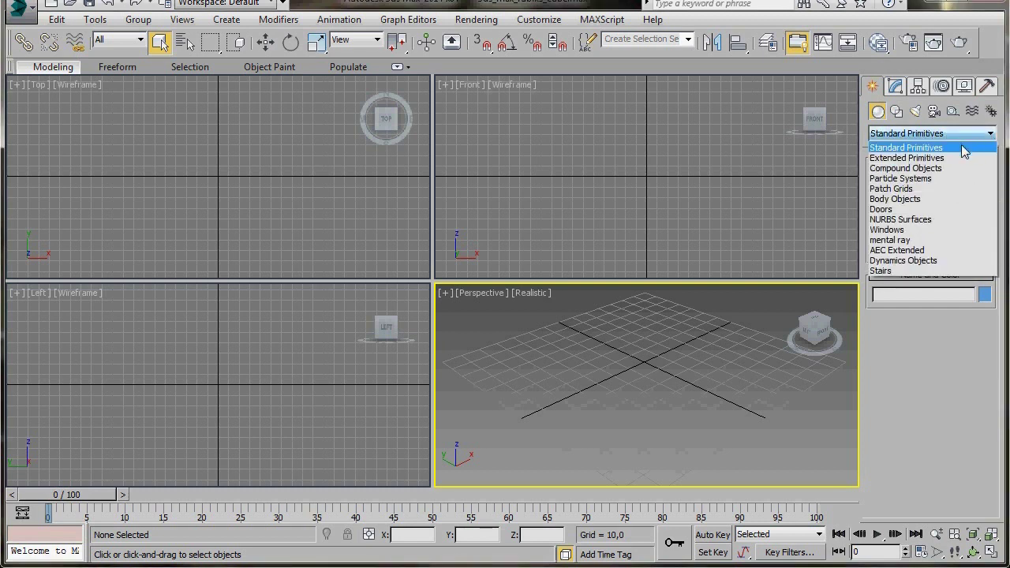
click(921, 159)
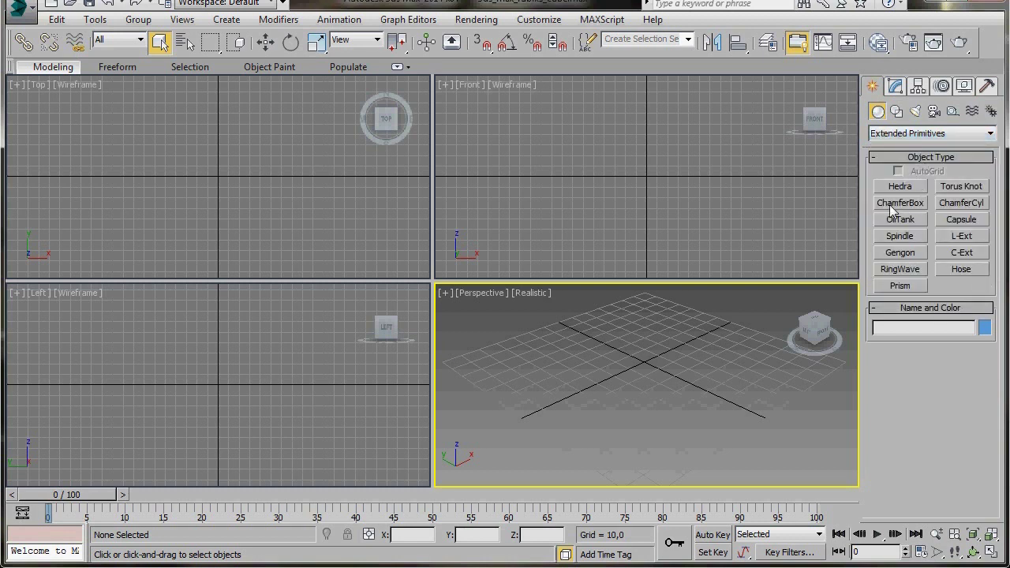
click(900, 204)
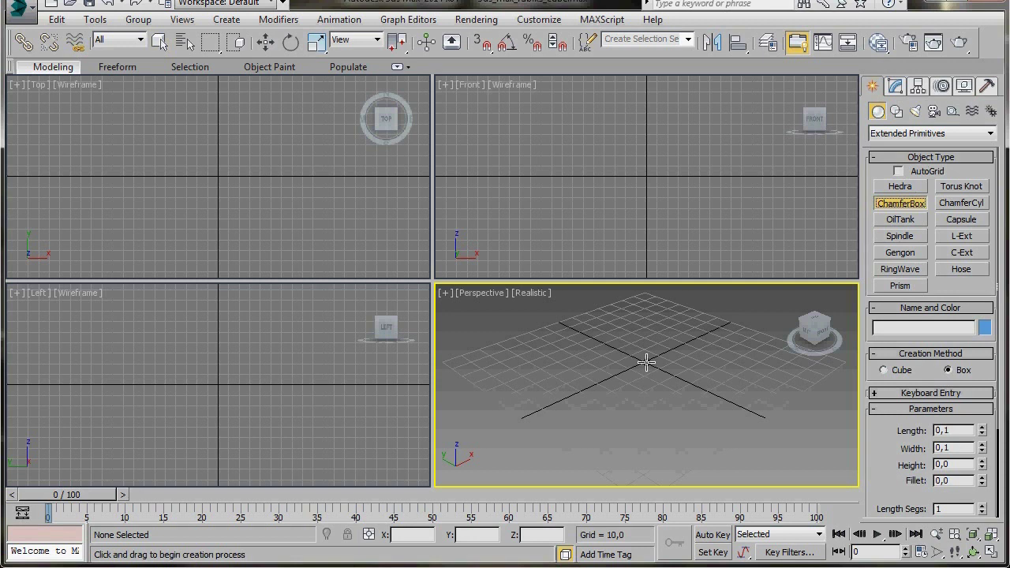
mouse_move(647, 355)
mouse_down()
mouse_move(636, 367)
mouse_move(639, 418)
mouse_up()
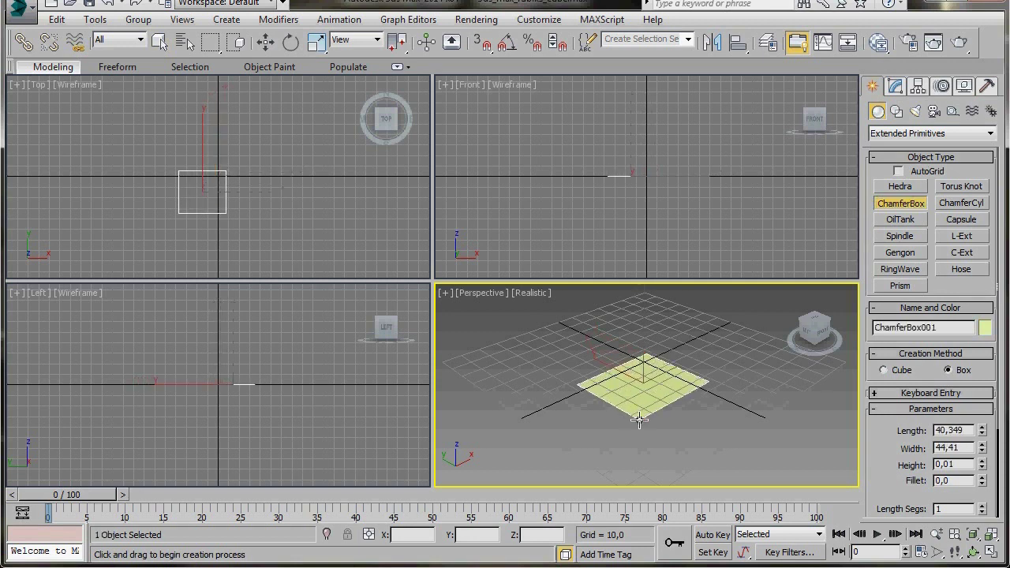
click(647, 360)
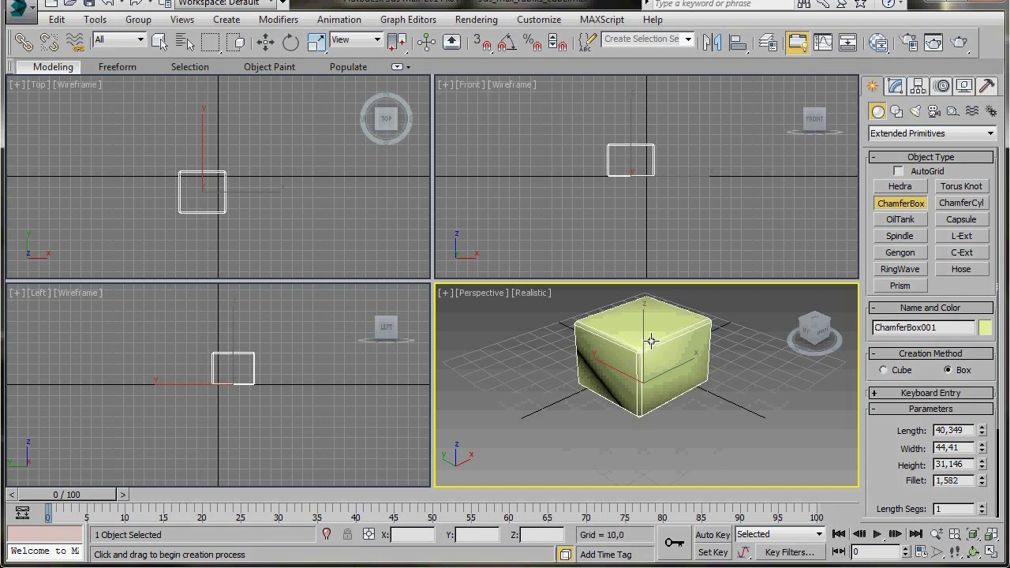
click(654, 339)
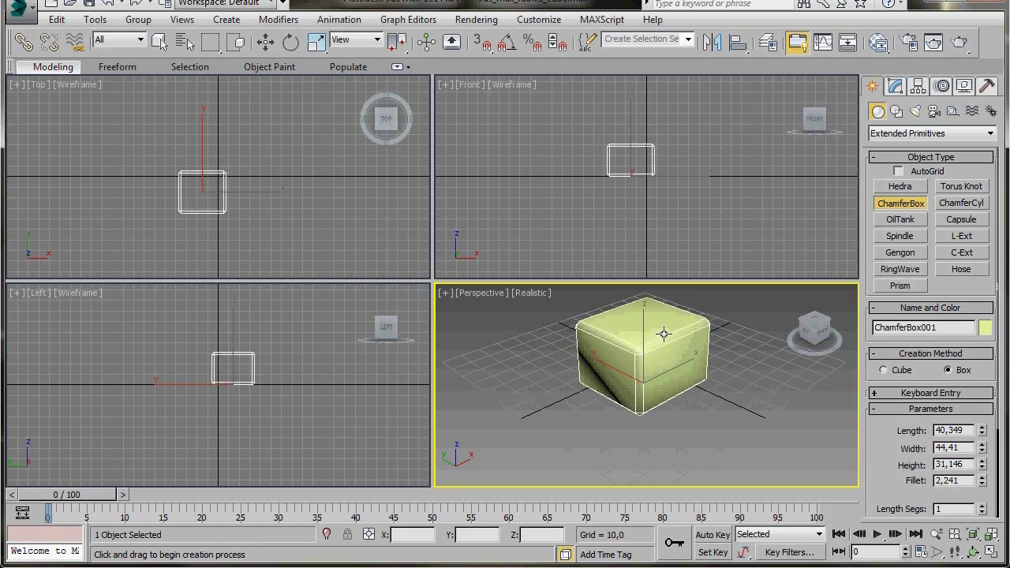
Set the chamfer box's length, width and height to 20 each
click(896, 88)
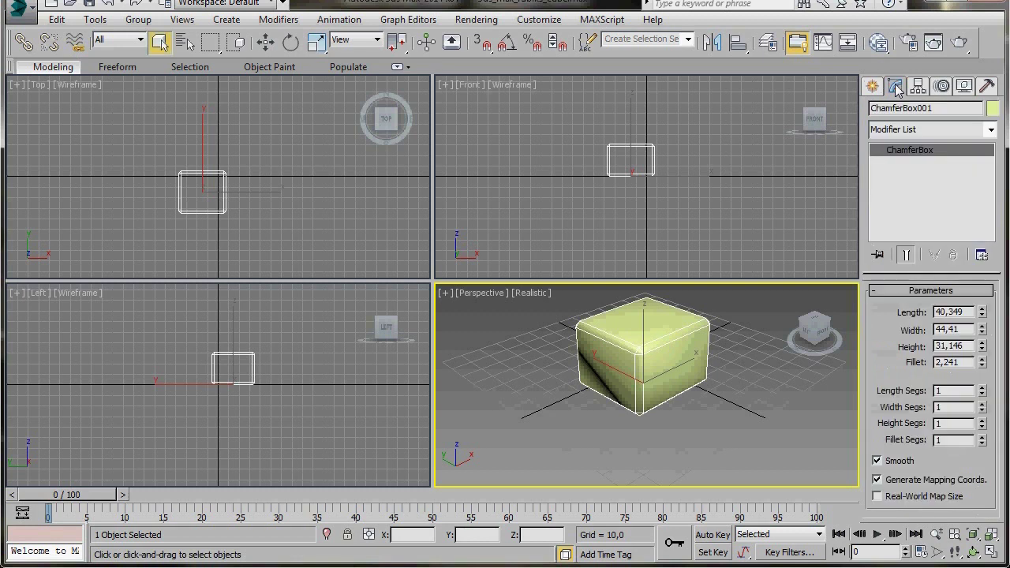
double_click(952, 311)
text(20)
double_click(950, 331)
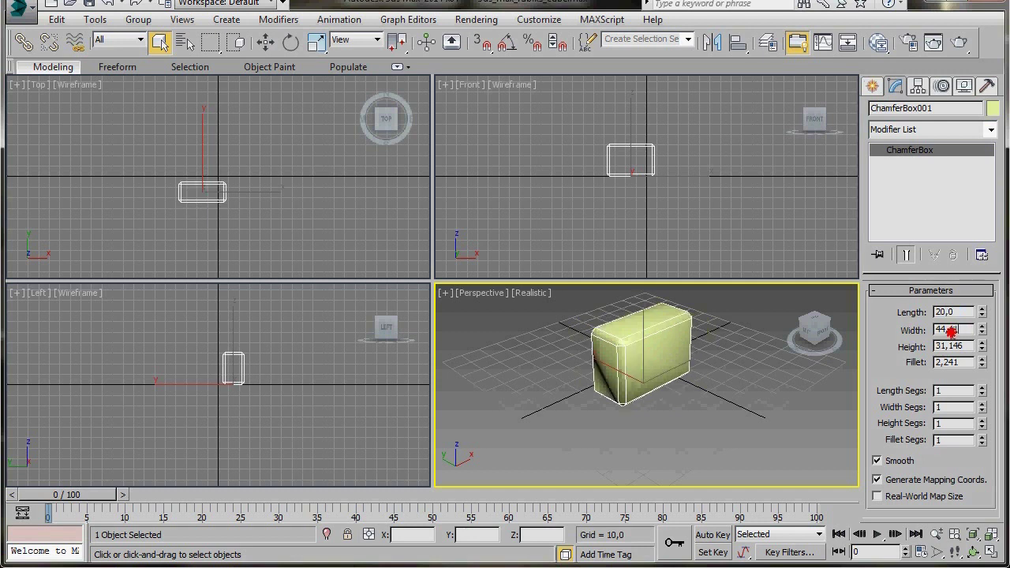
text(20)
double_click(965, 344)
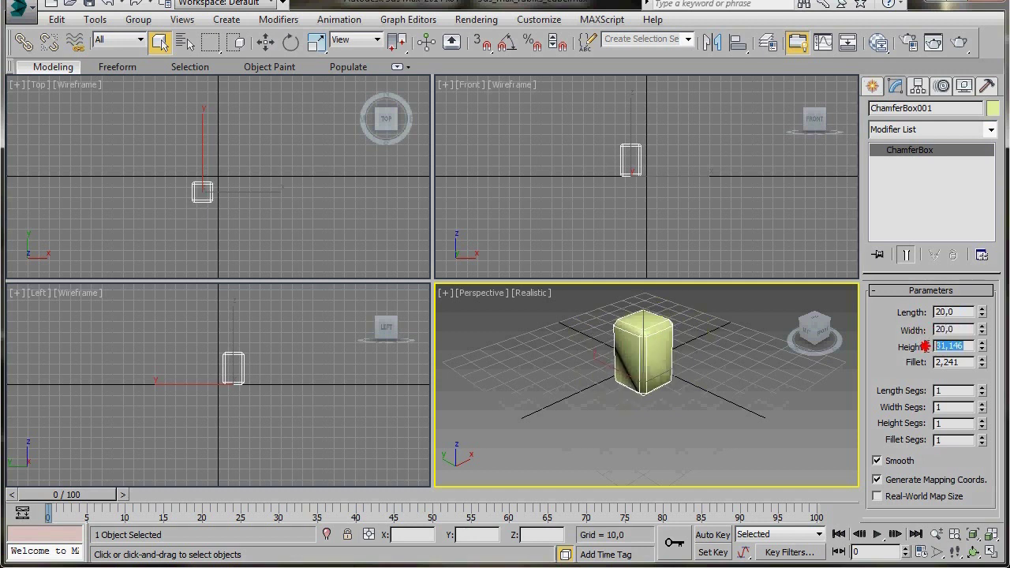
text(20)
key(Return)
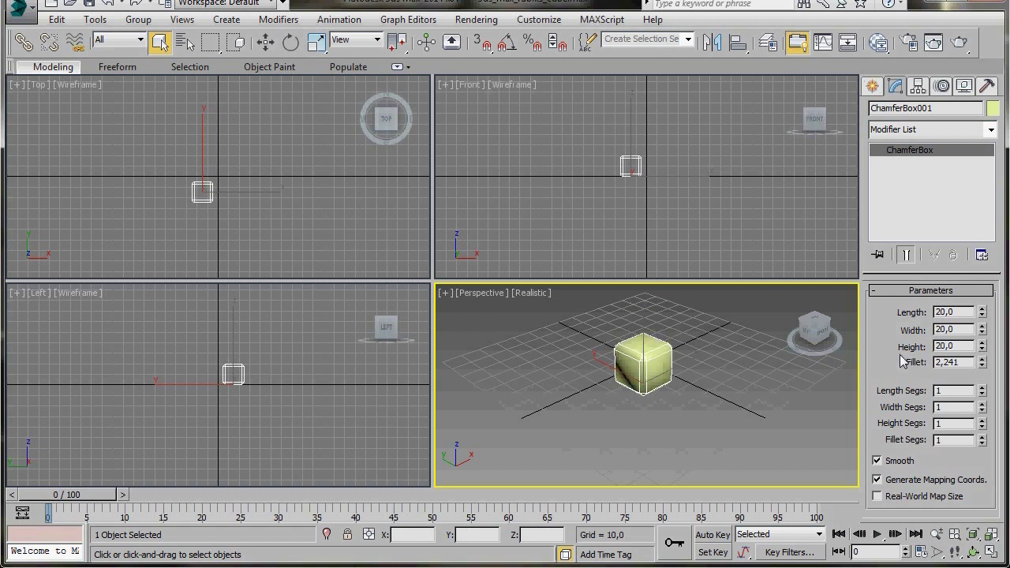
Set the chamfer box's fillet to 1 and its fillet segments to 3
double_click(960, 362)
text(1)
key(Return)
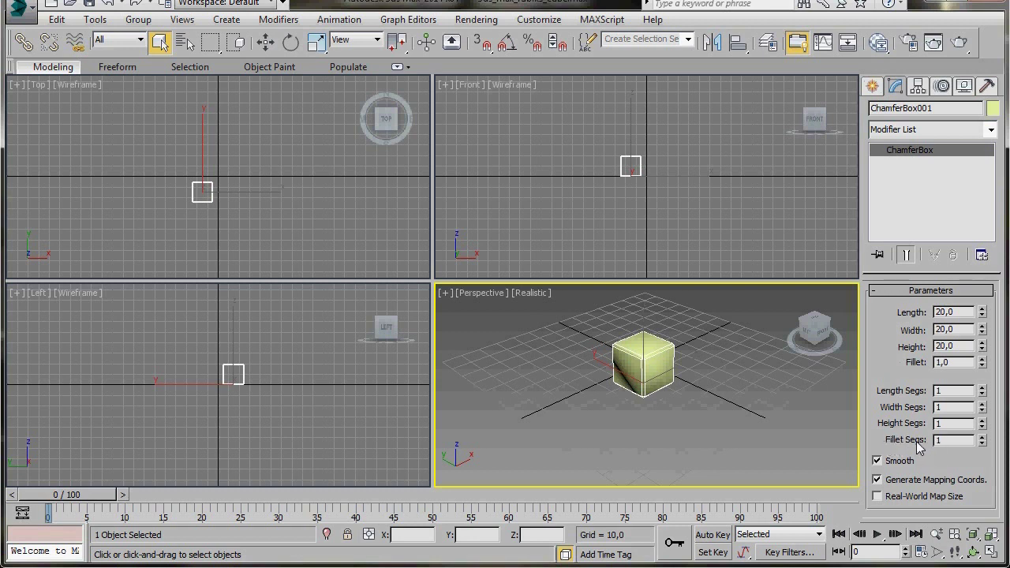
double_click(942, 440)
text(3)
key(Return)
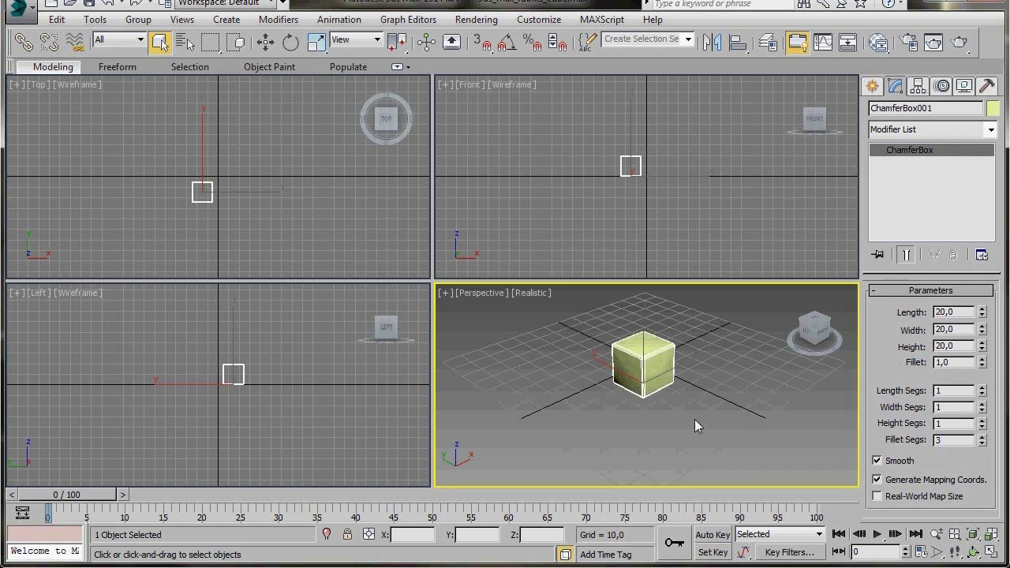
Maximize the perspective view on the chamfer box and convert the box to an Editable Poly
middle_drag(677, 412, 677, 433)
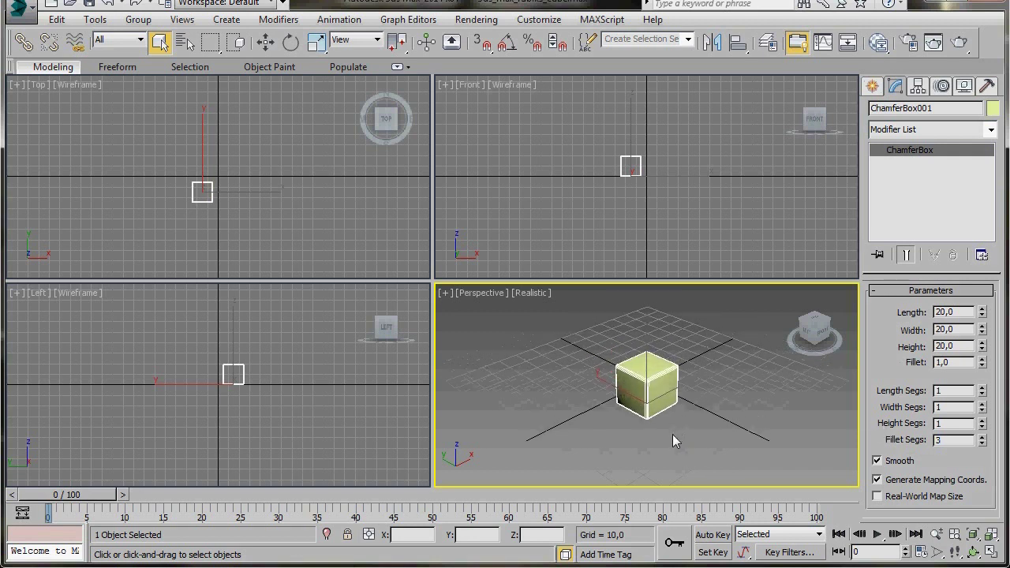
key(alt+w)
scroll(506, 384, up, 5)
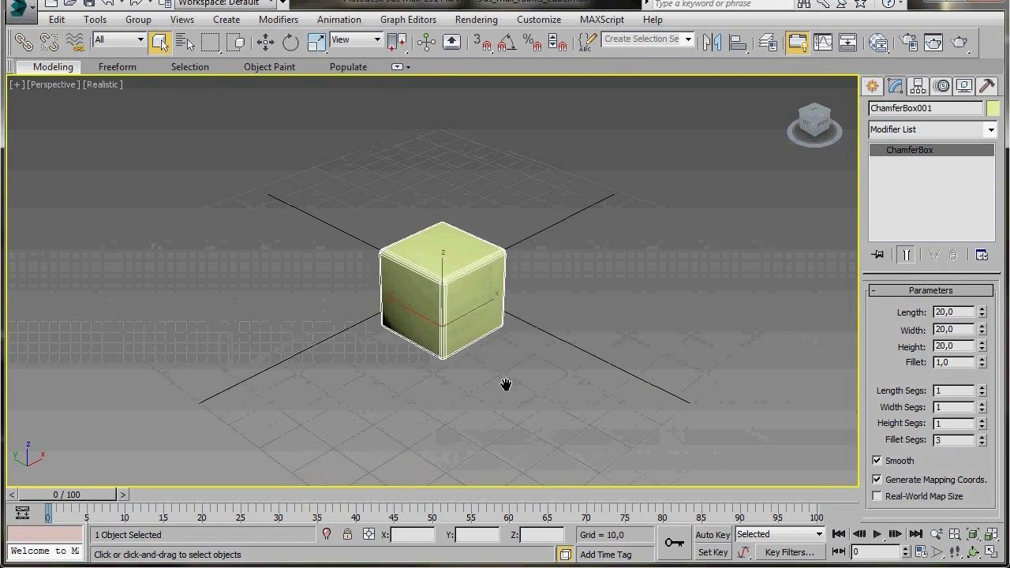
scroll(507, 380, up, 3)
scroll(500, 367, down, 2)
mouse_move(500, 368)
middle_down()
mouse_move(587, 417)
mouse_move(553, 424)
mouse_move(513, 379)
middle_up()
key(F1)
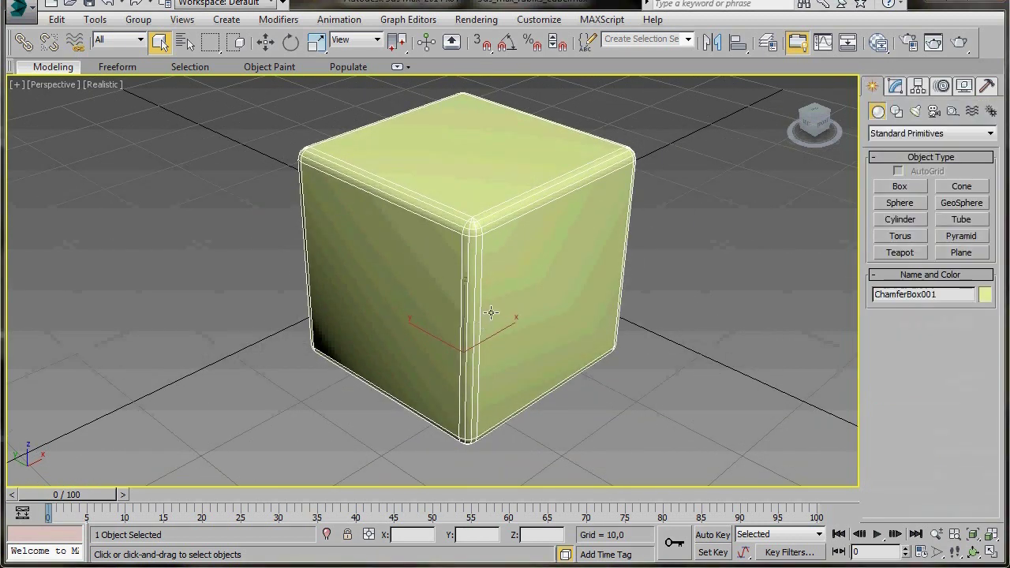
right_click(490, 313)
mouse_move(521, 456)
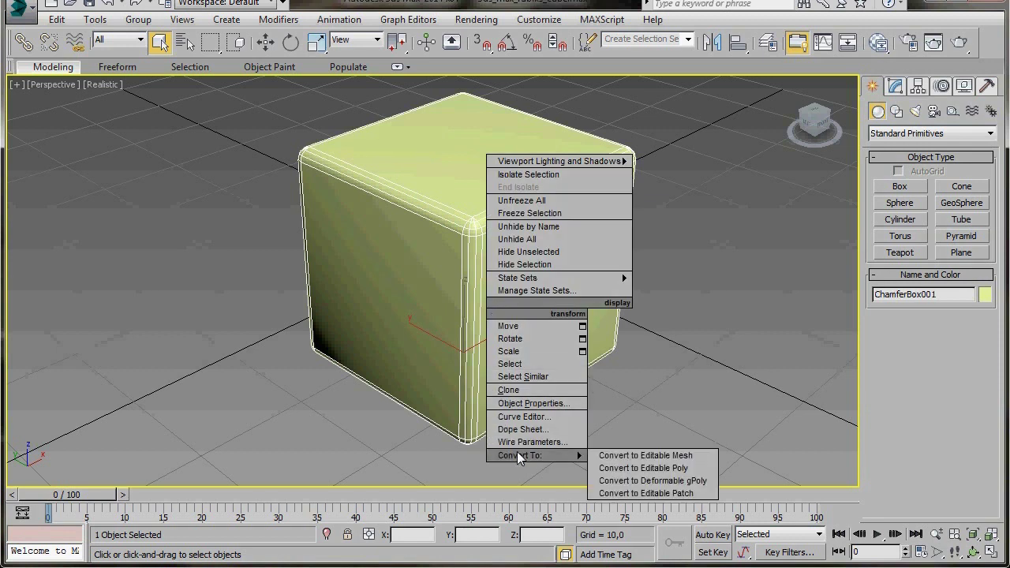
click(624, 468)
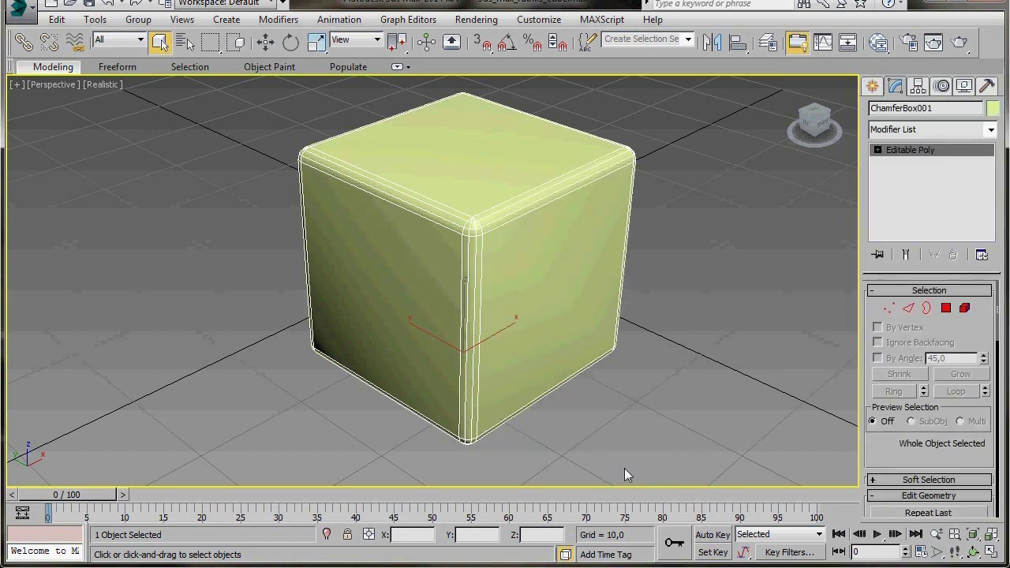
Move the cube to the world origin by setting its absolute X, Y and Z positions to 0
right_click(266, 49)
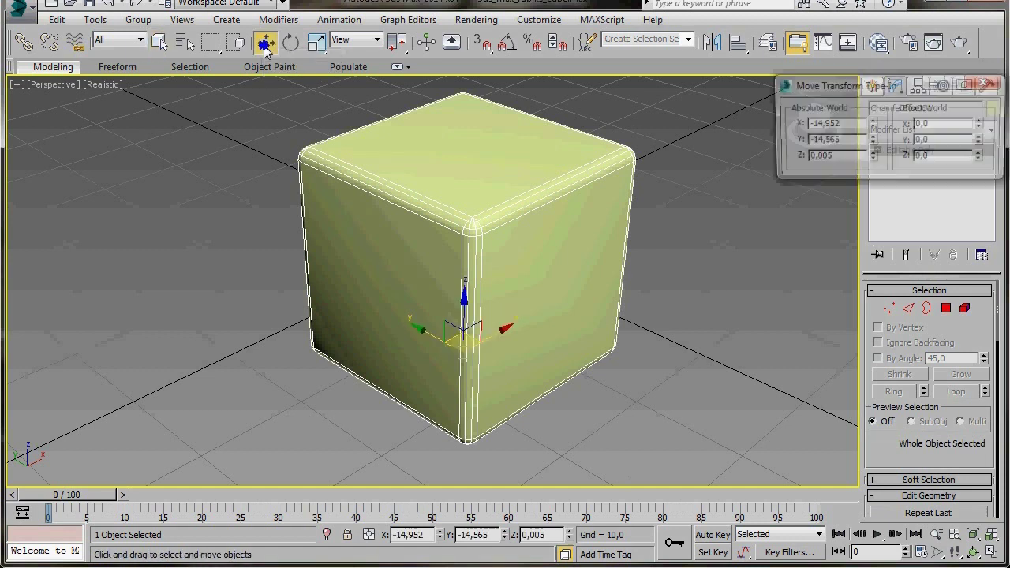
drag(855, 86, 799, 81)
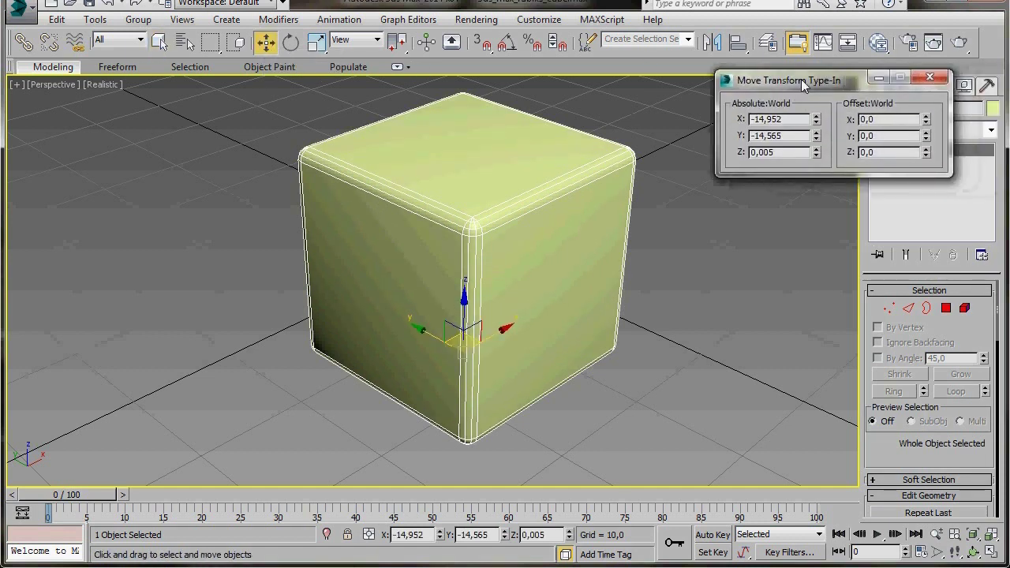
right_click(817, 123)
right_click(816, 141)
right_click(815, 154)
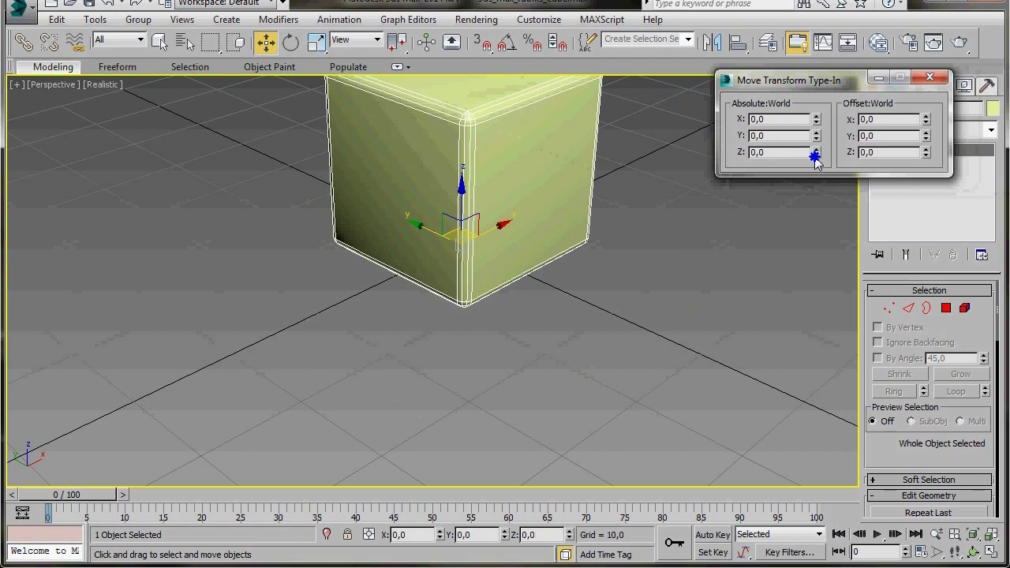
click(930, 77)
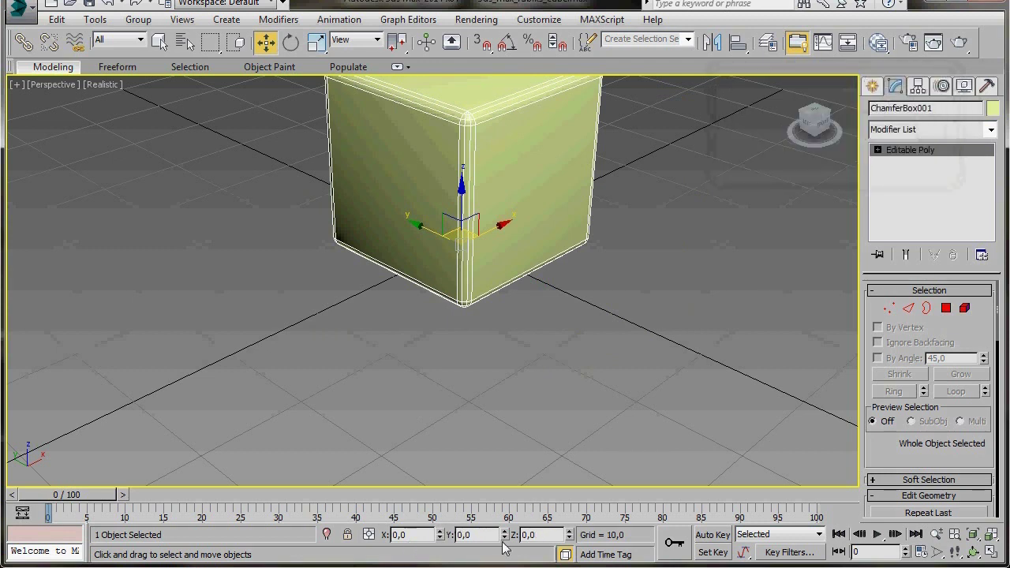
Start an Array of the cube with Copy as the object type and a 1D count of 3
middle_drag(437, 368, 448, 404)
scroll(444, 402, down, 6)
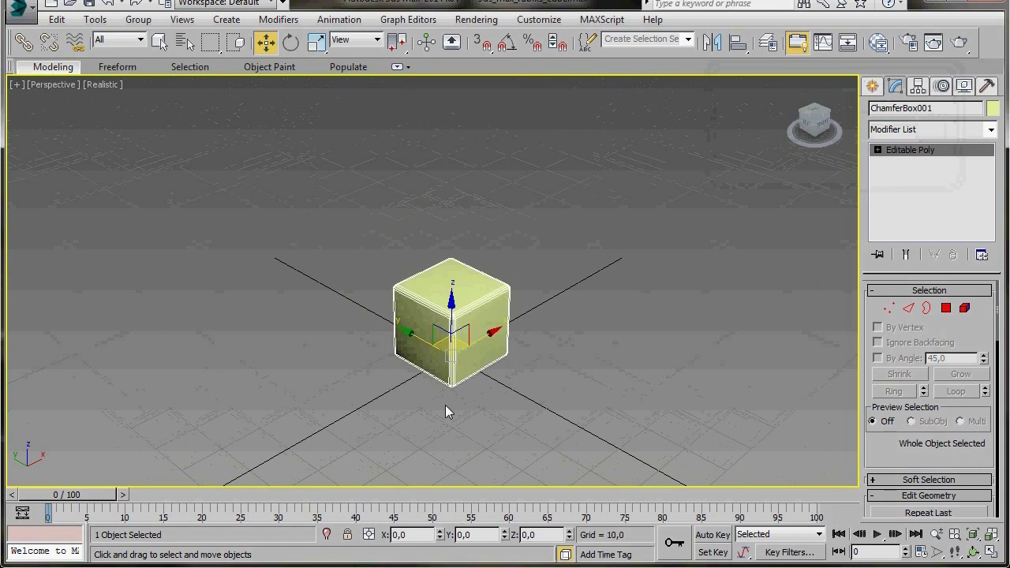
click(95, 21)
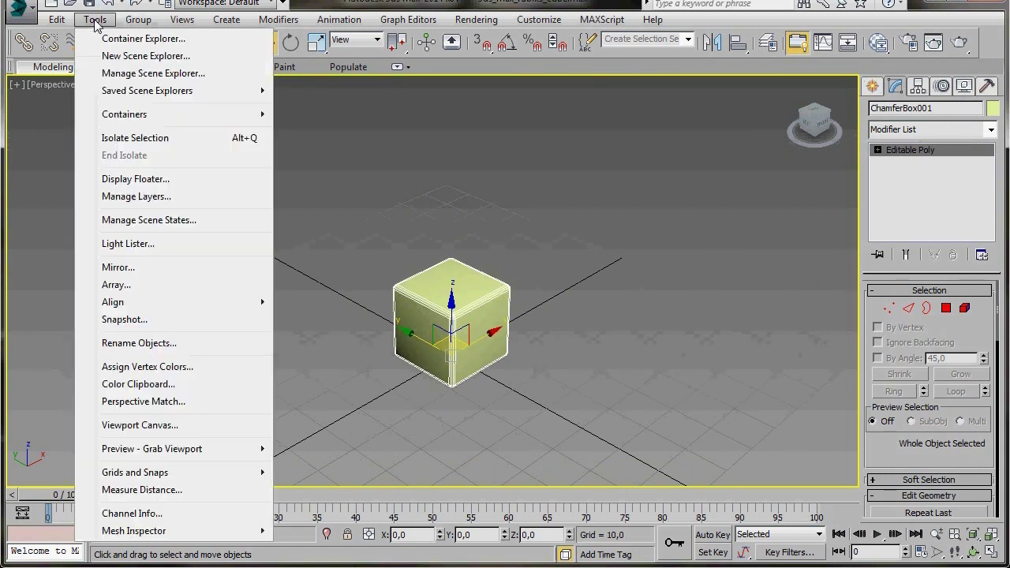
click(112, 284)
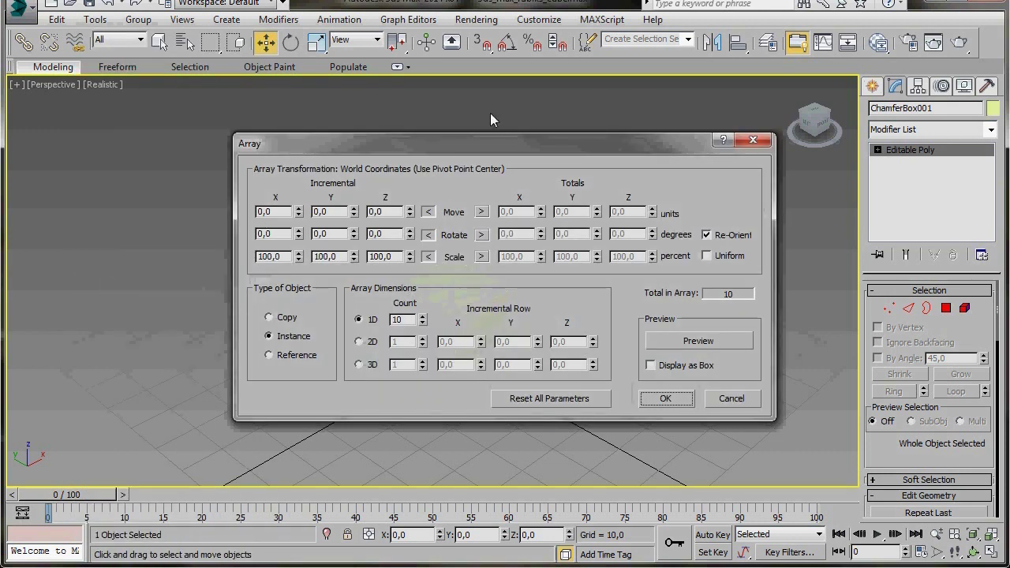
drag(490, 147, 344, 87)
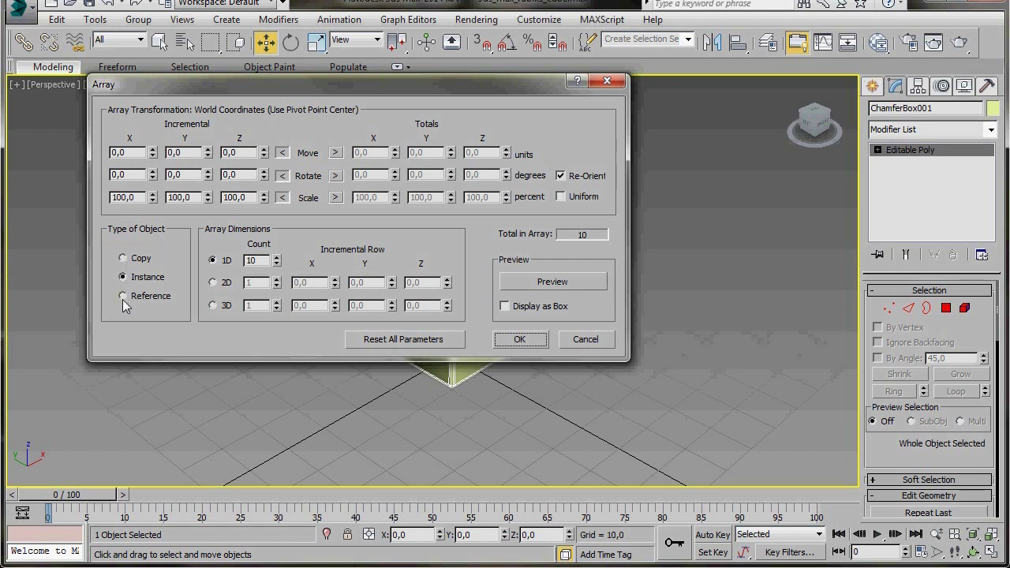
click(123, 259)
double_click(251, 261)
text(3)
drag(338, 84, 316, 36)
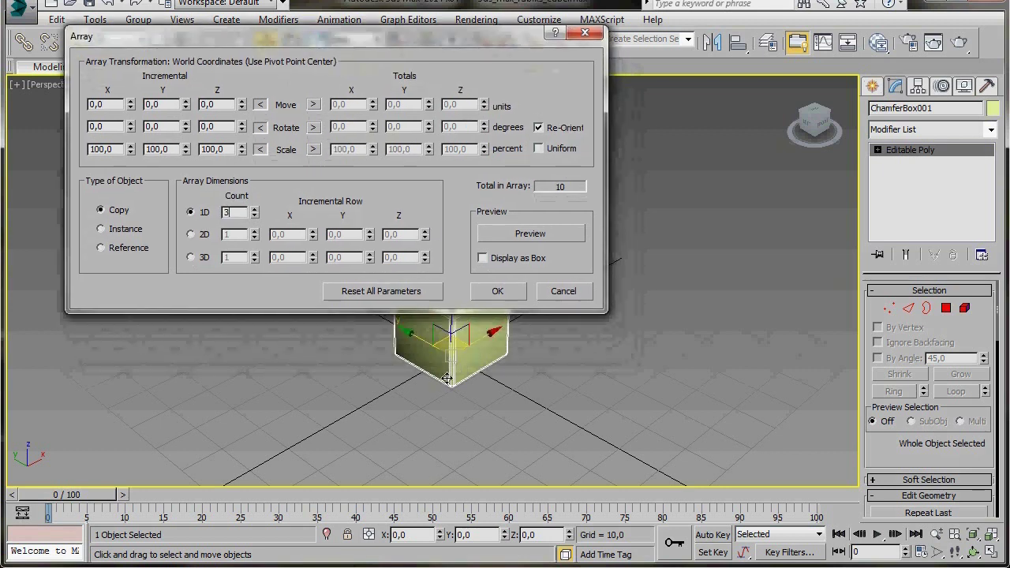
Set the array's incremental Z move to 20 units and preview the vertical stack of cubes
middle_drag(461, 396, 493, 469)
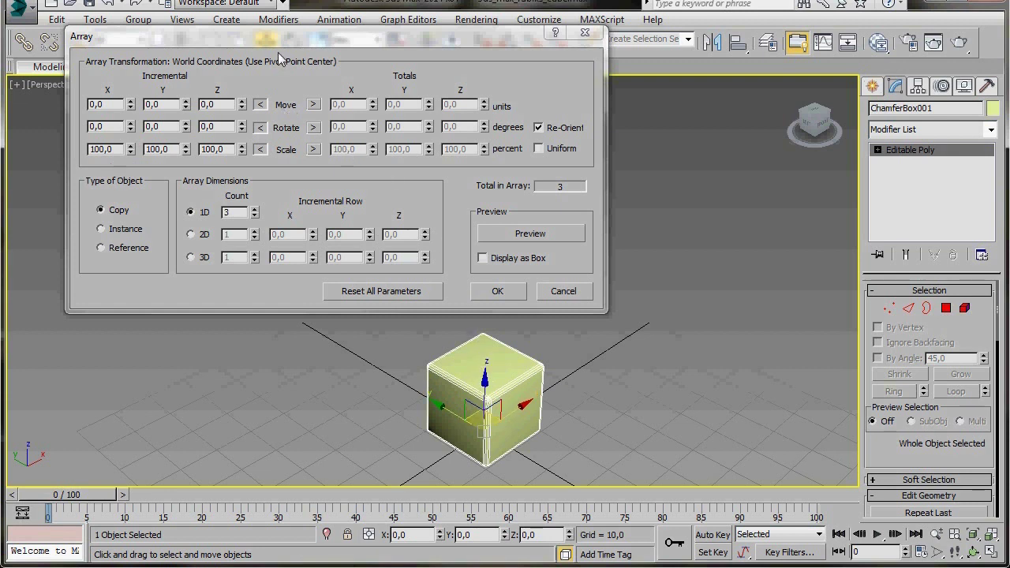
double_click(206, 107)
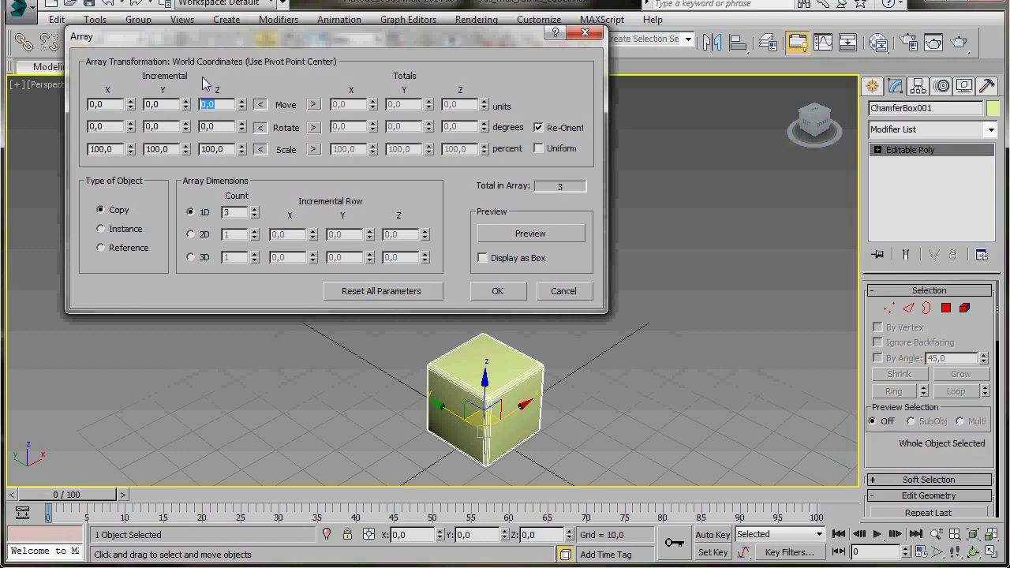
text(20)
click(527, 233)
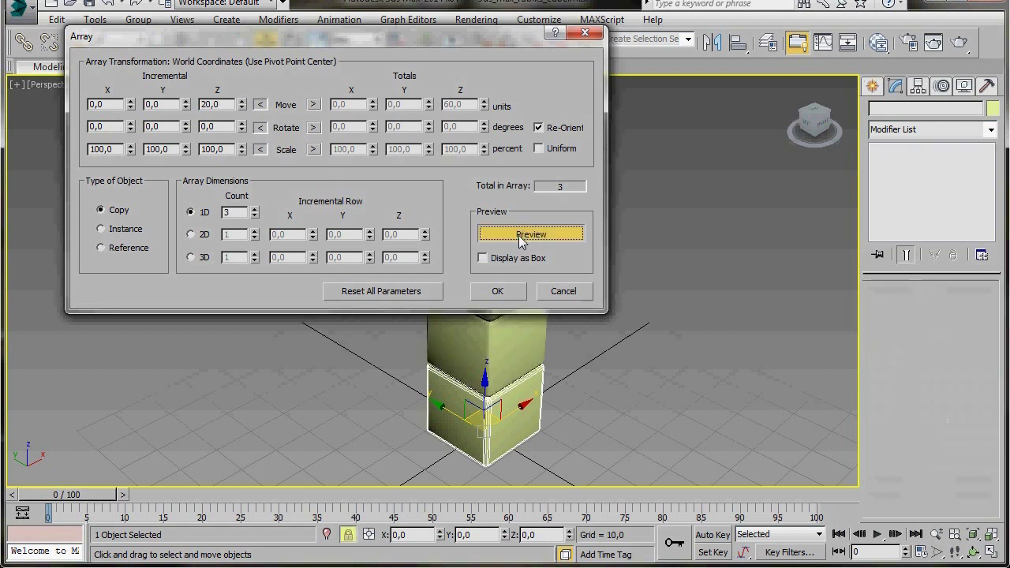
drag(382, 37, 898, 140)
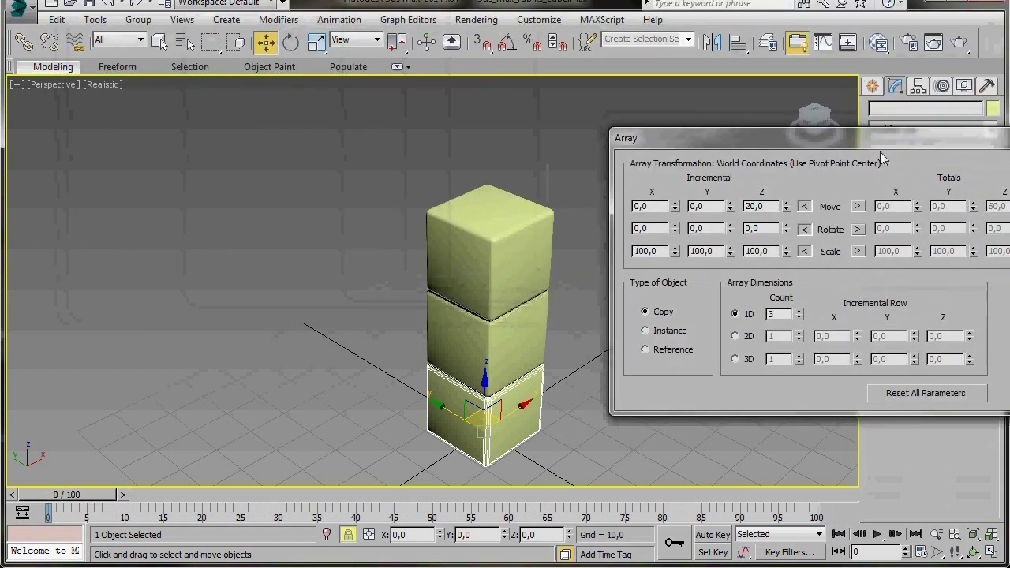
drag(851, 141, 267, 37)
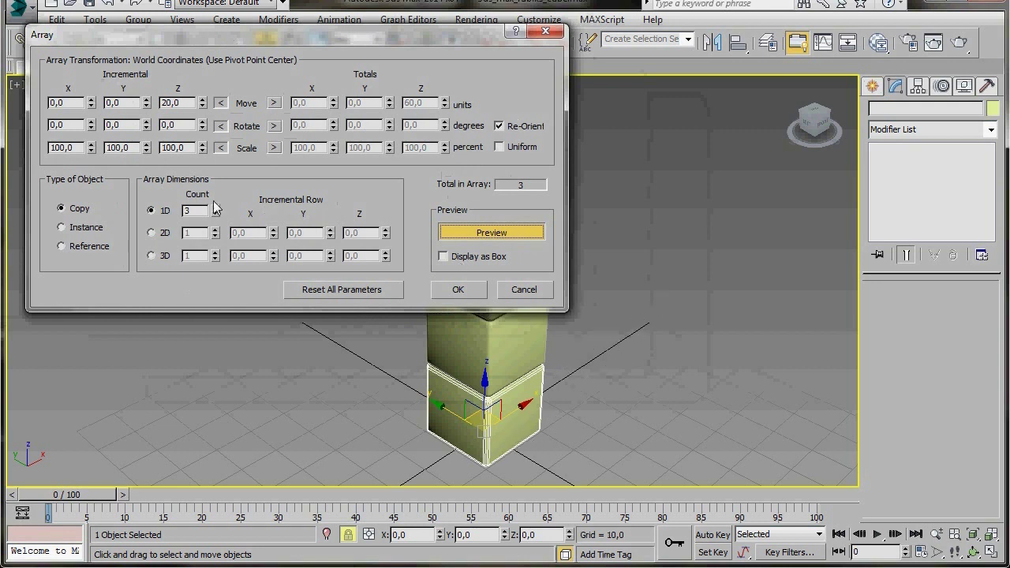
Add a second array dimension with a count of 3 and a 20-unit incremental X row offset, and preview the result
click(151, 234)
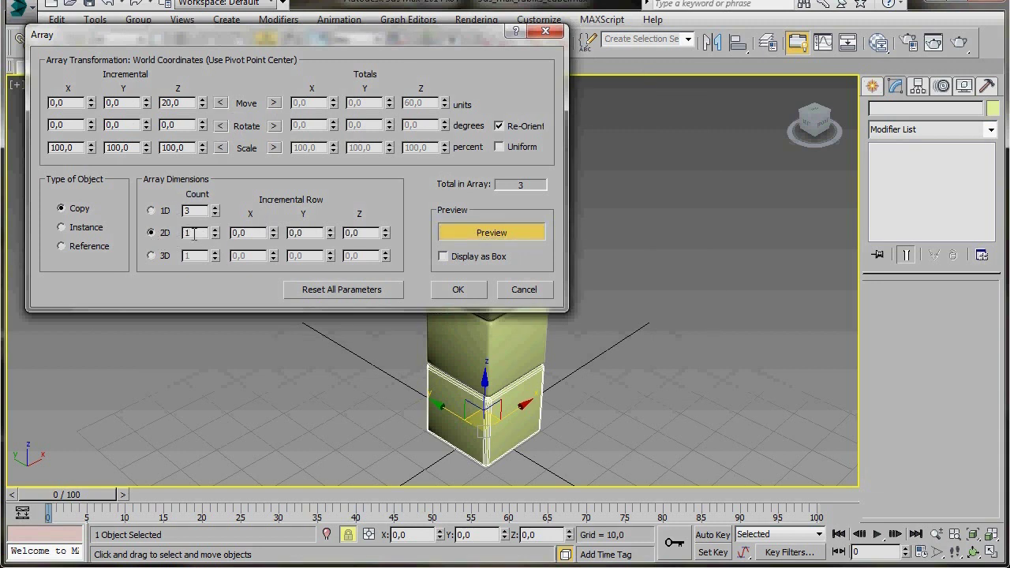
double_click(193, 233)
text(3)
click(236, 233)
text(20)
click(465, 235)
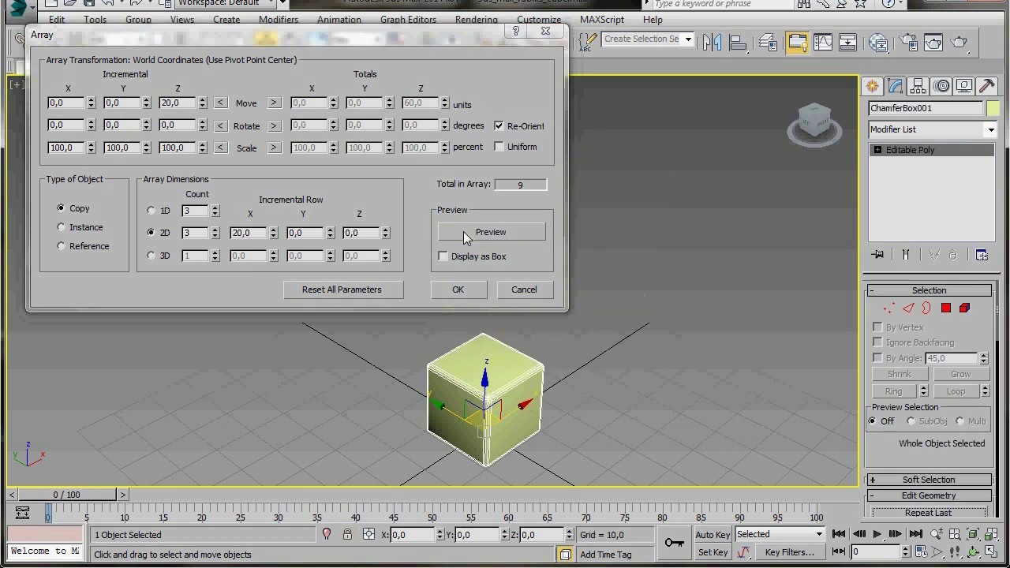
click(465, 235)
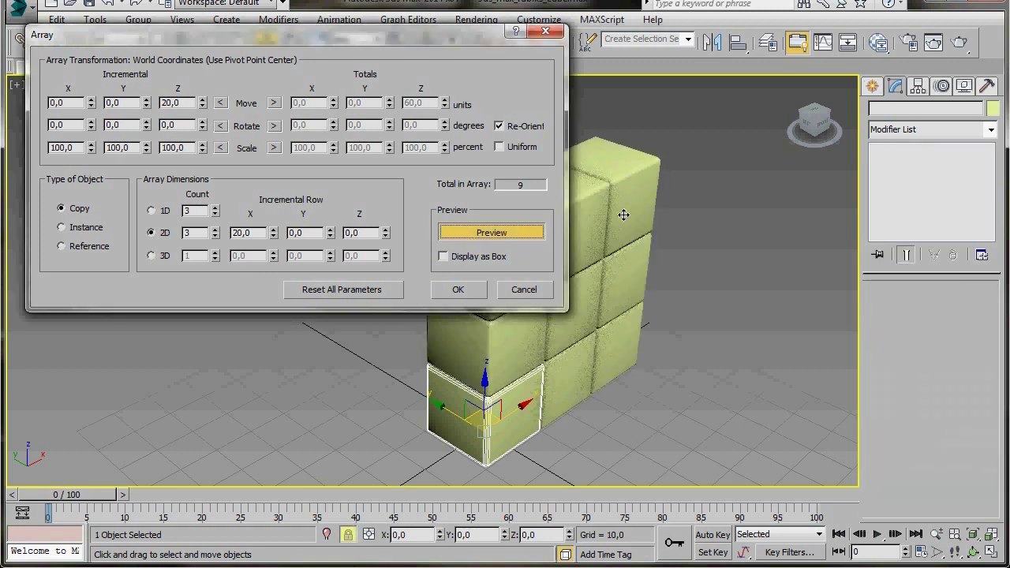
drag(312, 35, 924, 315)
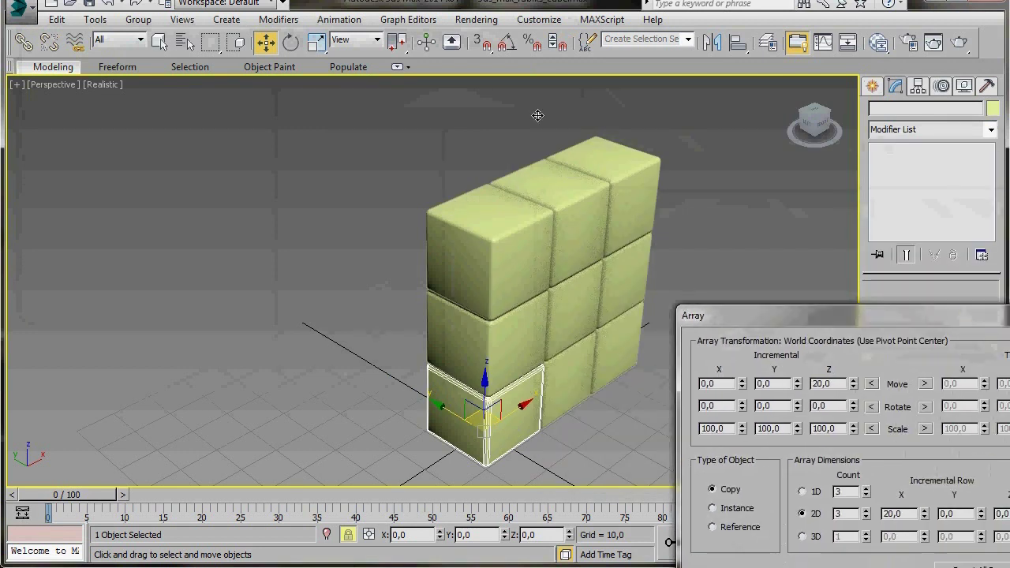
drag(885, 319, 245, 97)
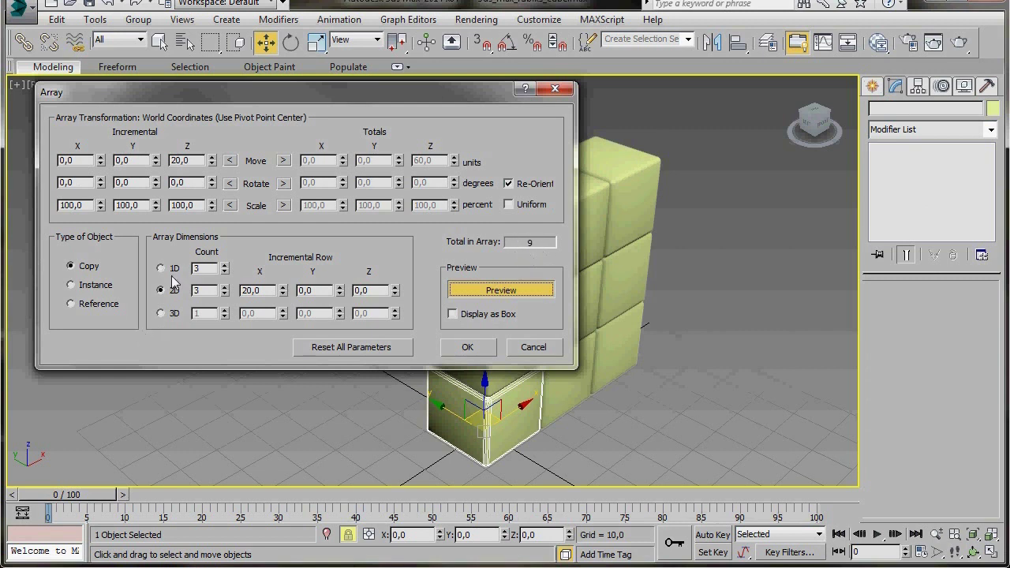
Add a third array dimension with a count of 3 and a 20-unit incremental Y row offset, then preview and create the array
click(162, 314)
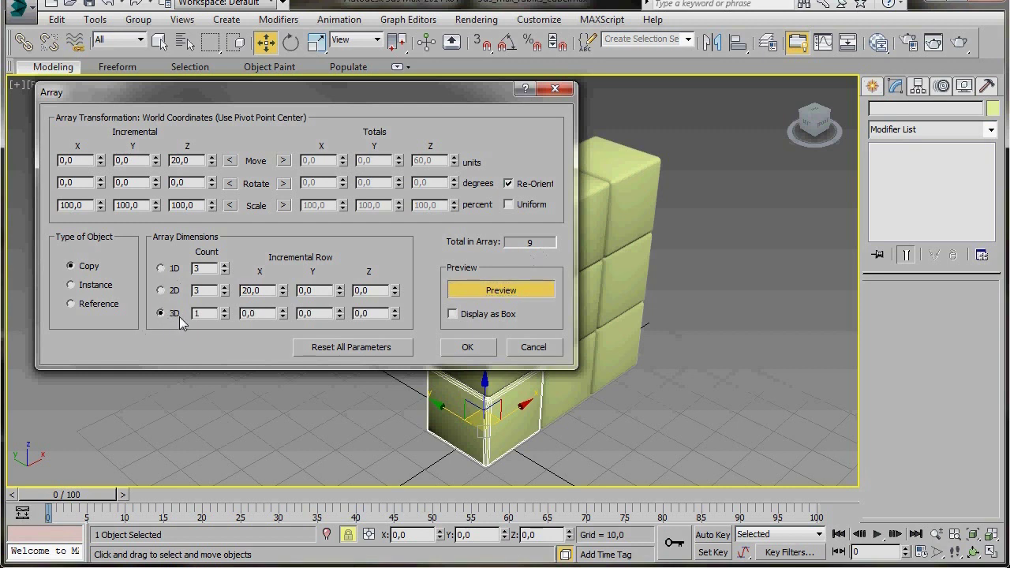
double_click(192, 314)
drag(345, 109, 349, 30)
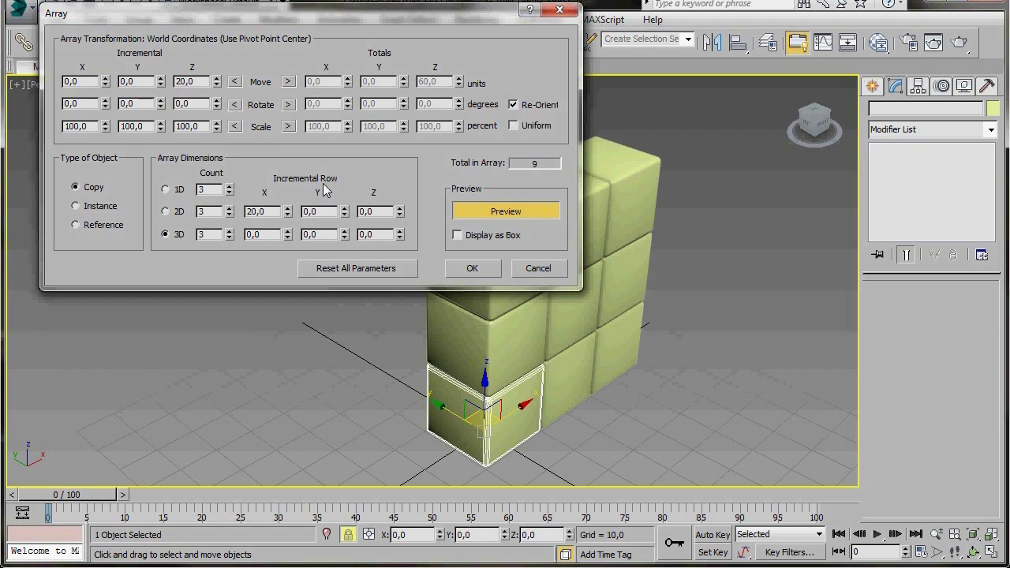
drag(319, 235, 306, 237)
text(20)
click(503, 212)
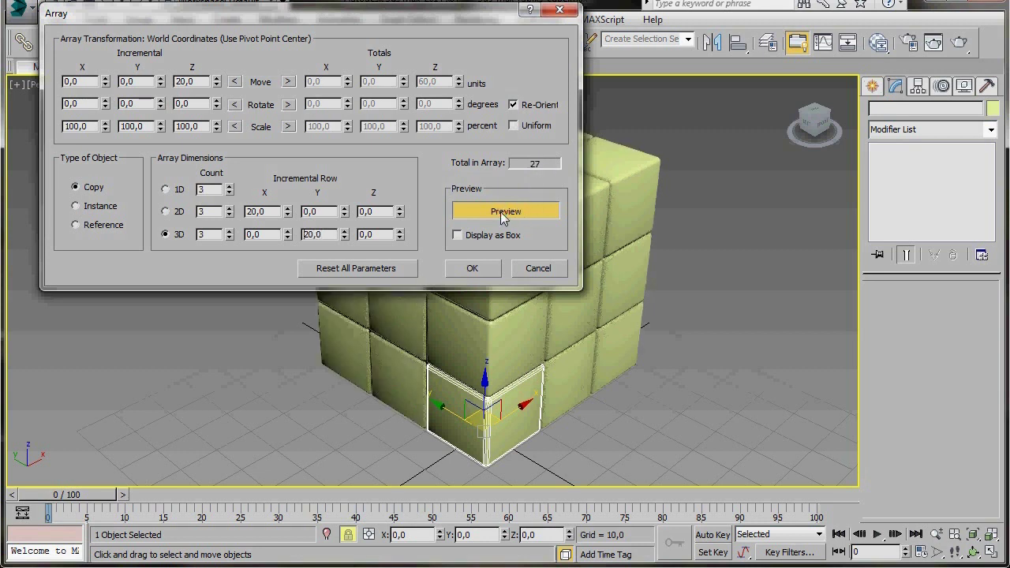
click(504, 212)
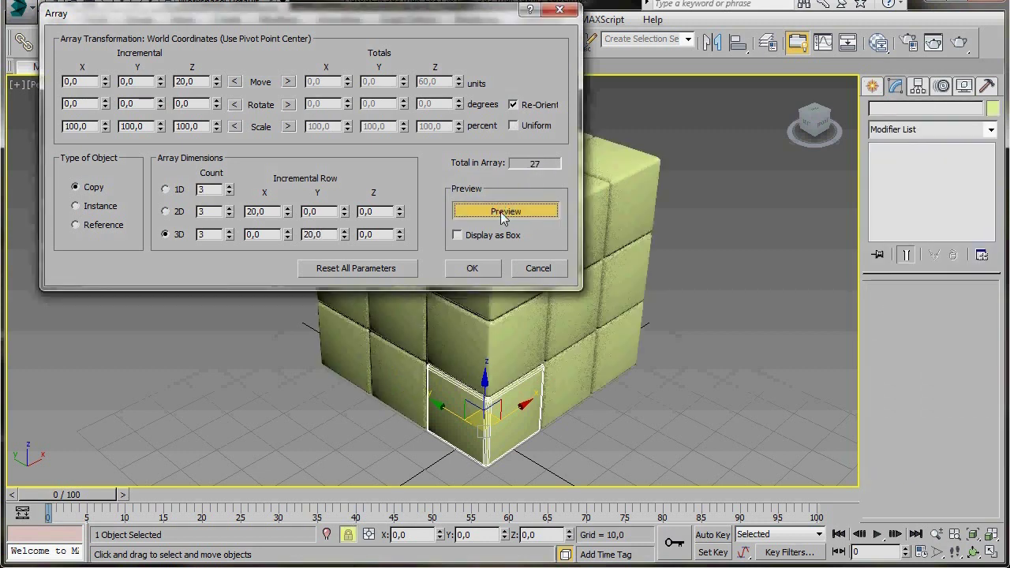
drag(344, 22, 858, 429)
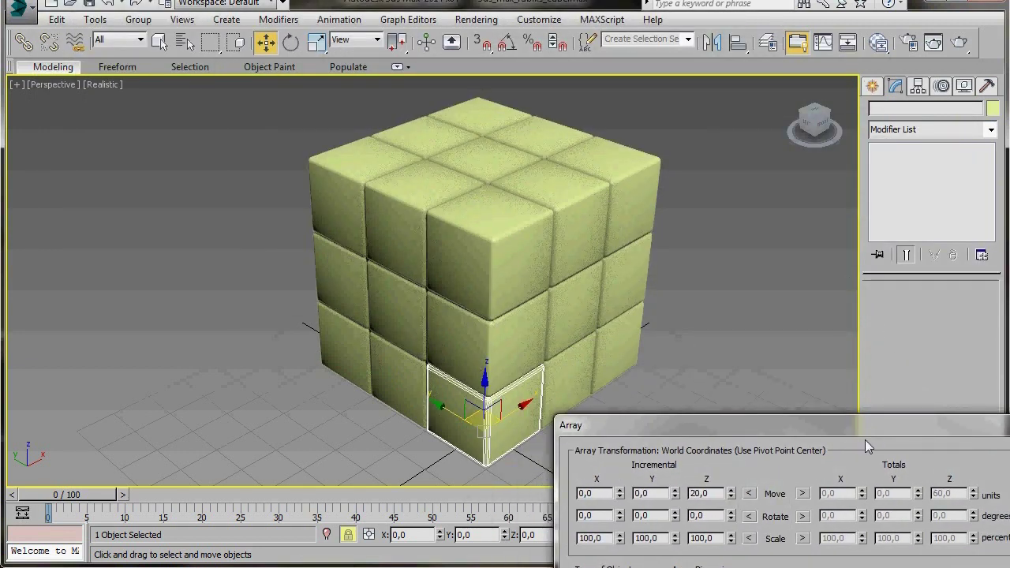
drag(849, 430, 384, 115)
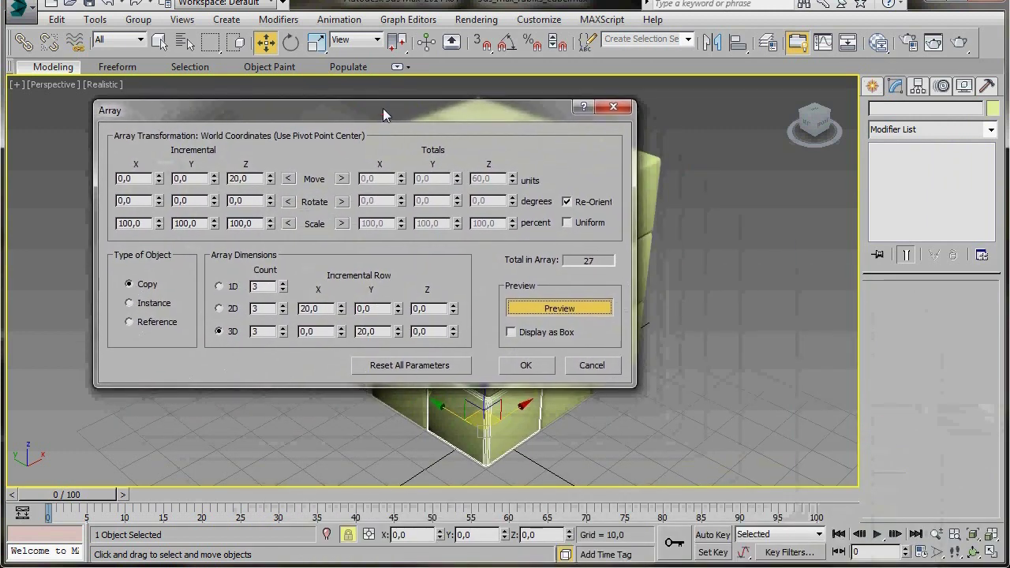
click(524, 367)
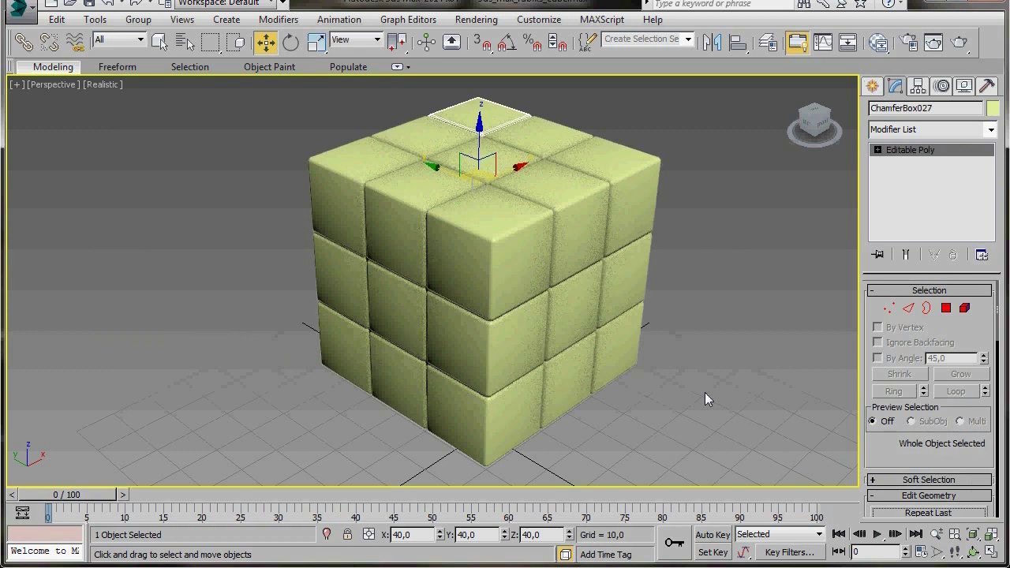
Face the assembled cube from the front and select the lower-left corner cube, framing it closely
mouse_move(592, 434)
alt+middle_down()
mouse_move(553, 426)
mouse_move(552, 411)
mouse_move(529, 406)
mouse_move(639, 383)
mouse_move(597, 416)
mouse_move(563, 379)
alt+middle_up()
scroll(552, 411, down, 3)
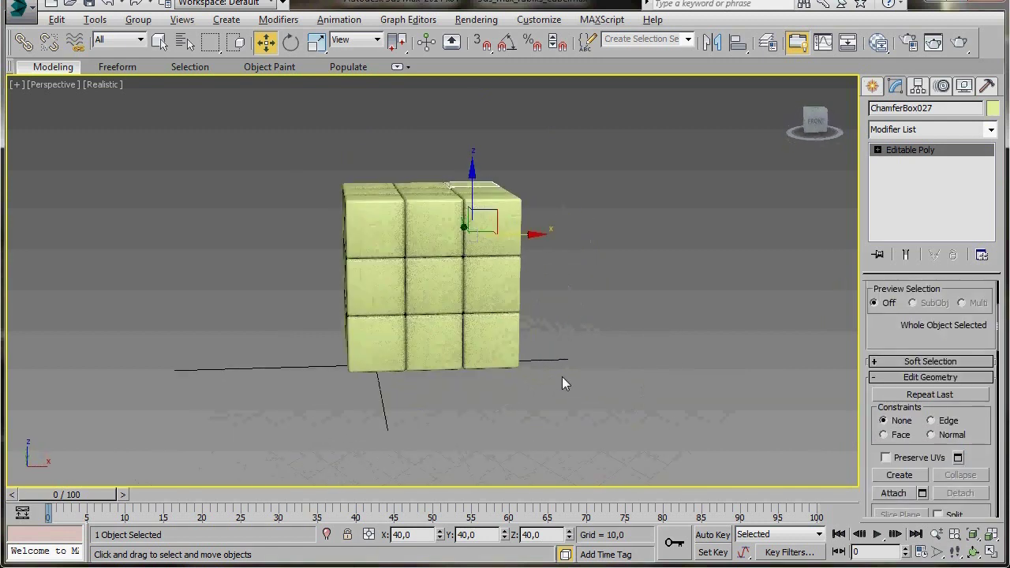
click(815, 124)
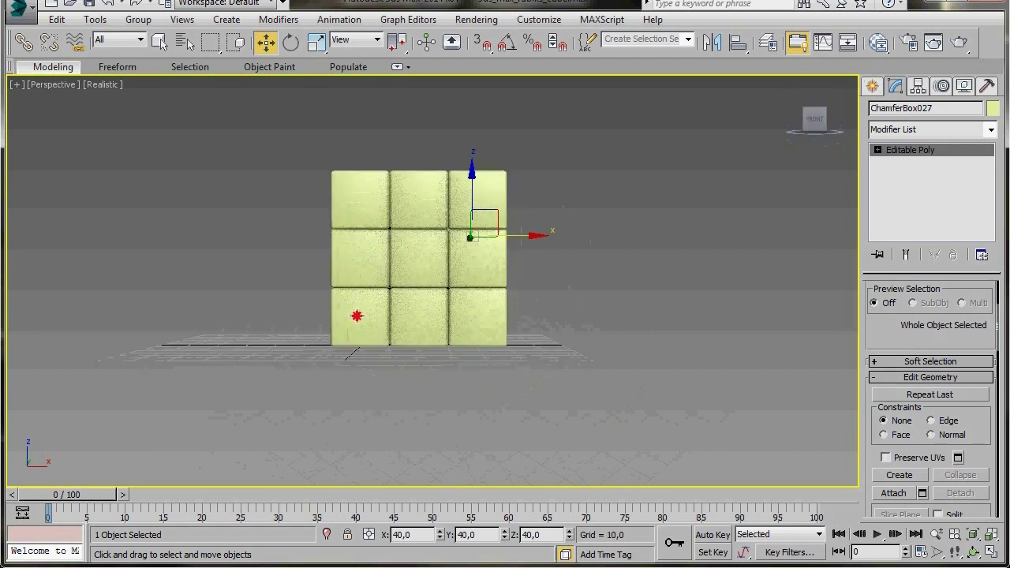
click(357, 315)
key(z)
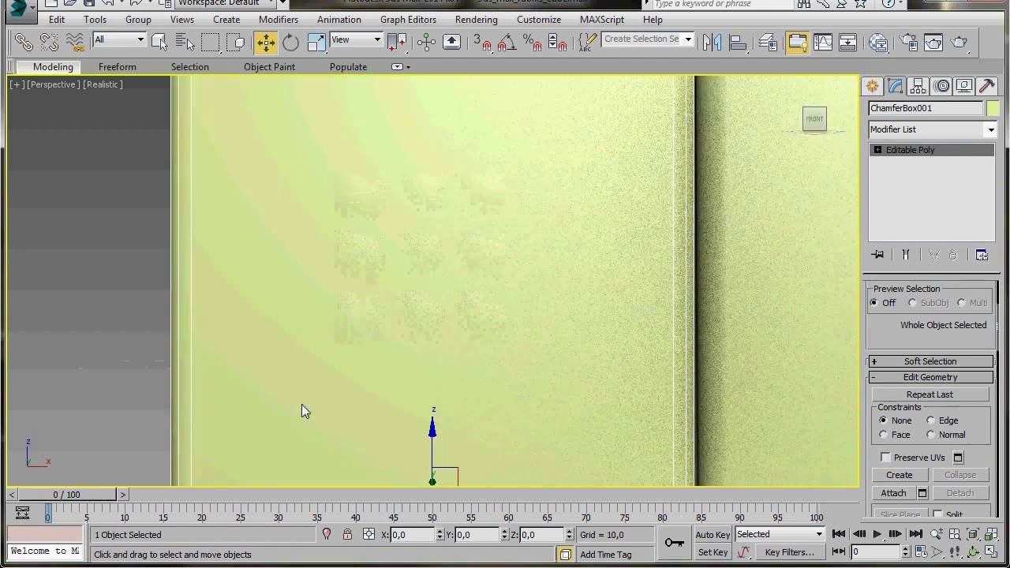
scroll(456, 285, down, 2)
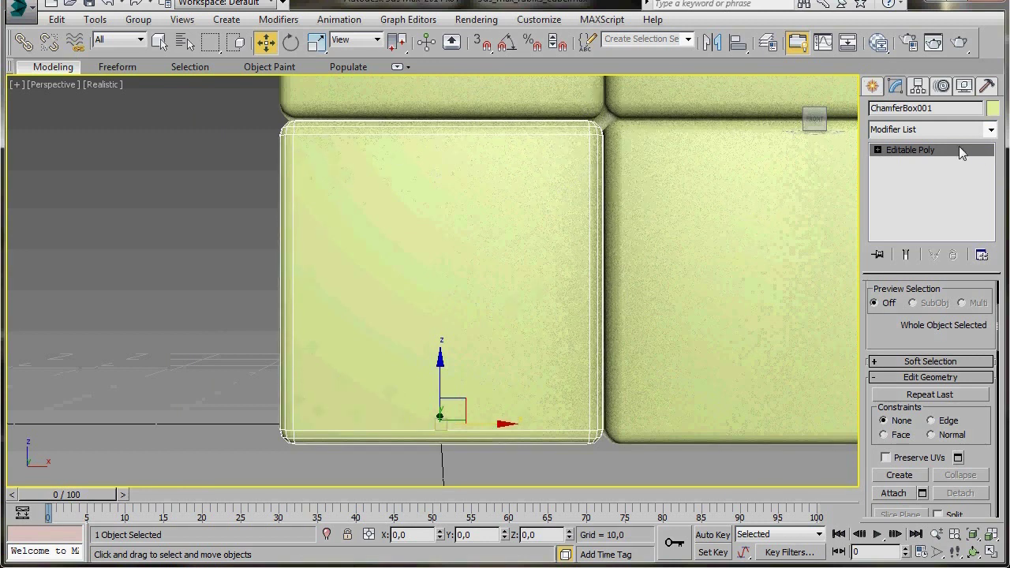
Select the front polygon of the corner cube and detach it as a clone with the default name
key(1)
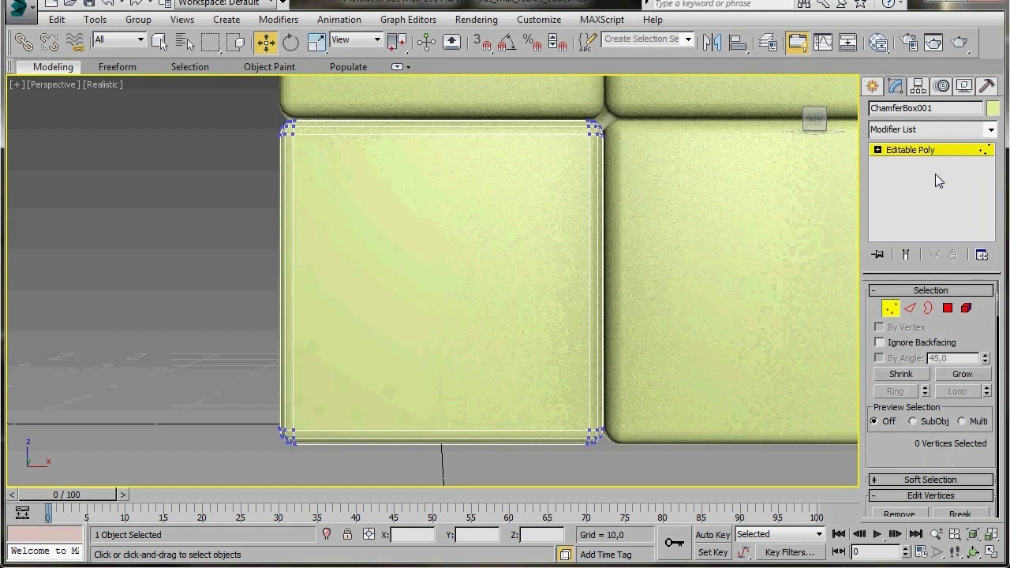
click(947, 307)
click(437, 274)
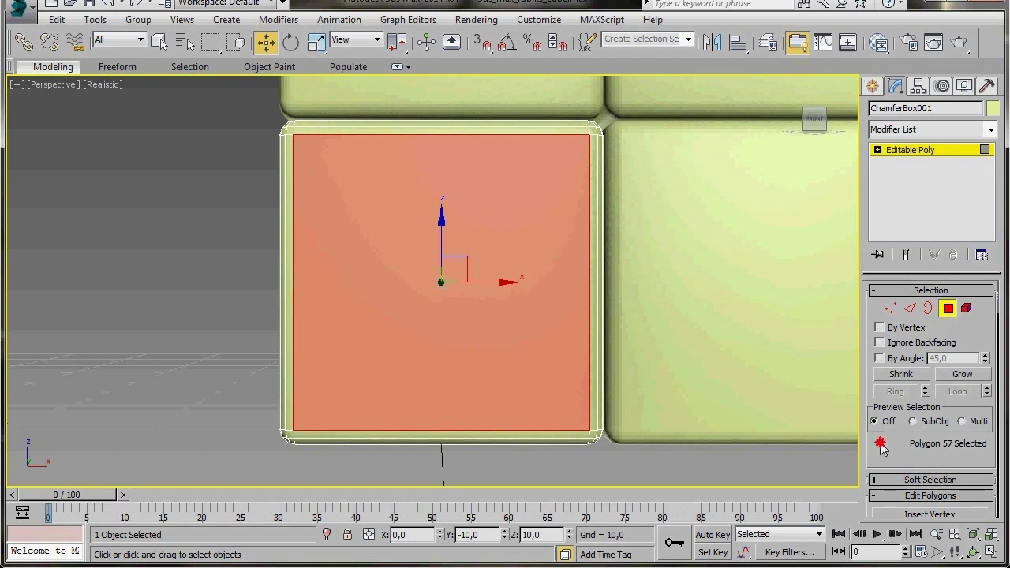
scroll(880, 446, down, 3)
scroll(882, 446, down, 5)
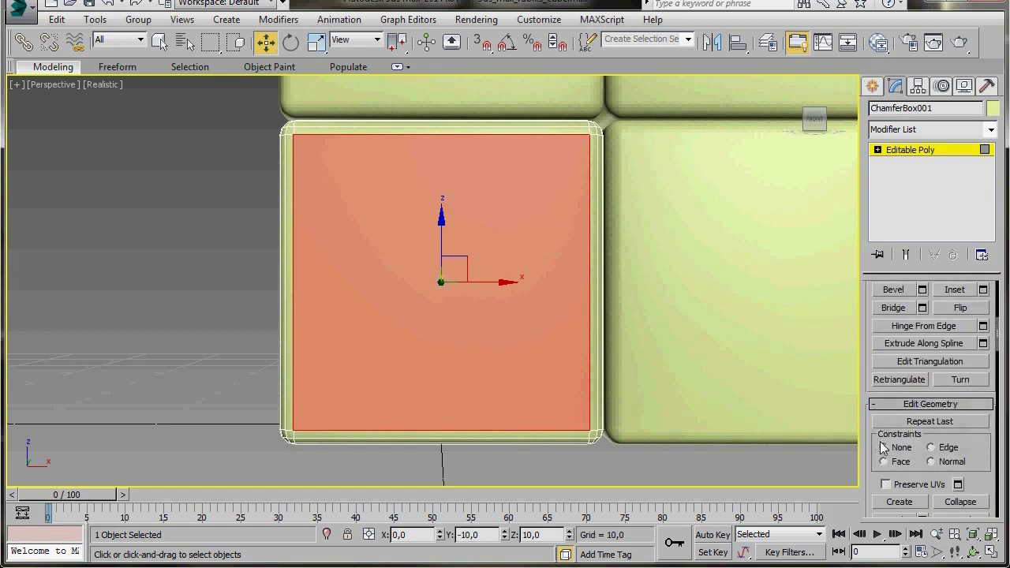
scroll(932, 407, down, 2)
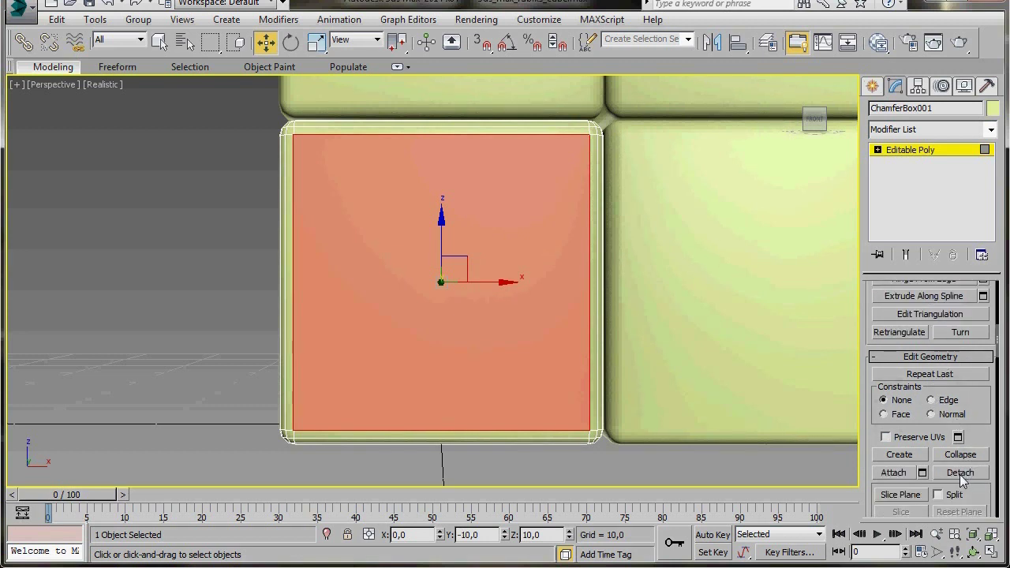
click(960, 473)
drag(681, 207, 737, 194)
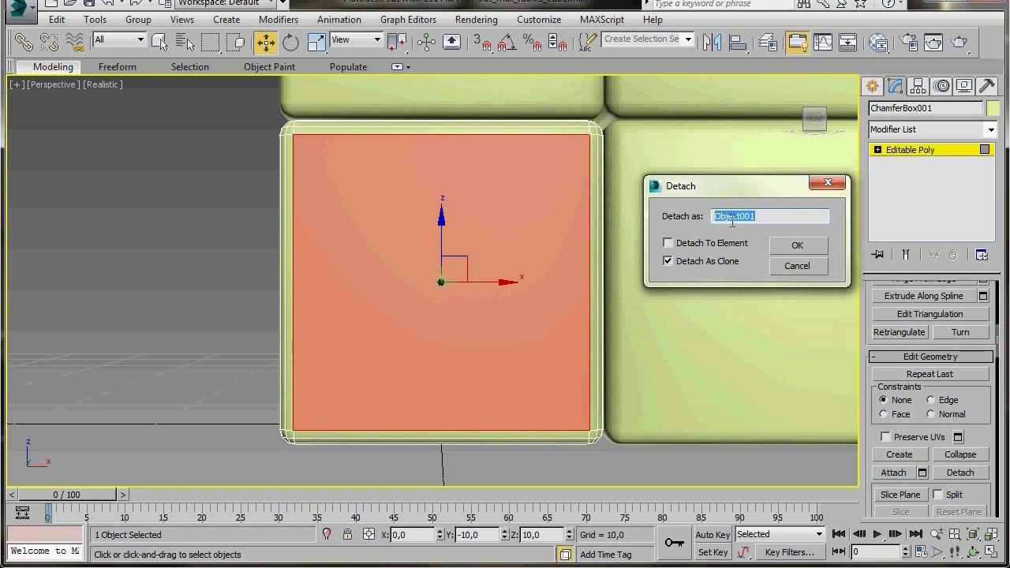
click(792, 249)
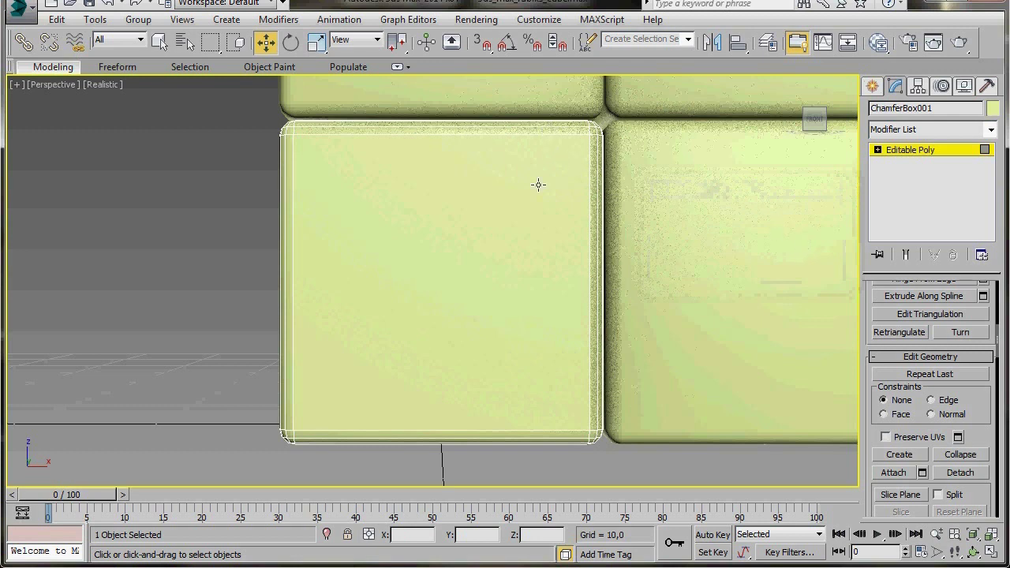
Leave polygon editing and select the detached face, Object001, by name from the scene's object list
click(955, 149)
click(500, 210)
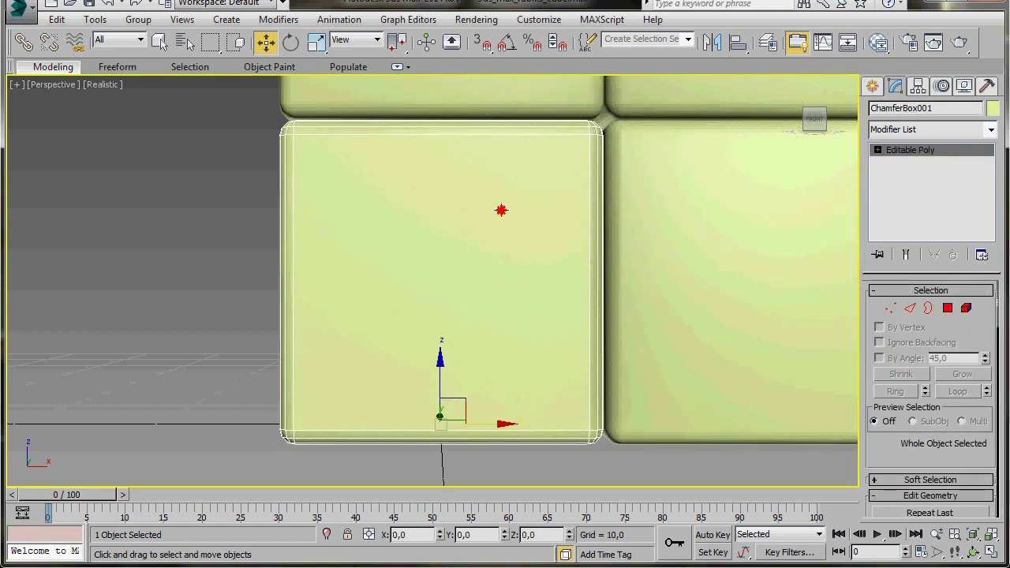
click(500, 210)
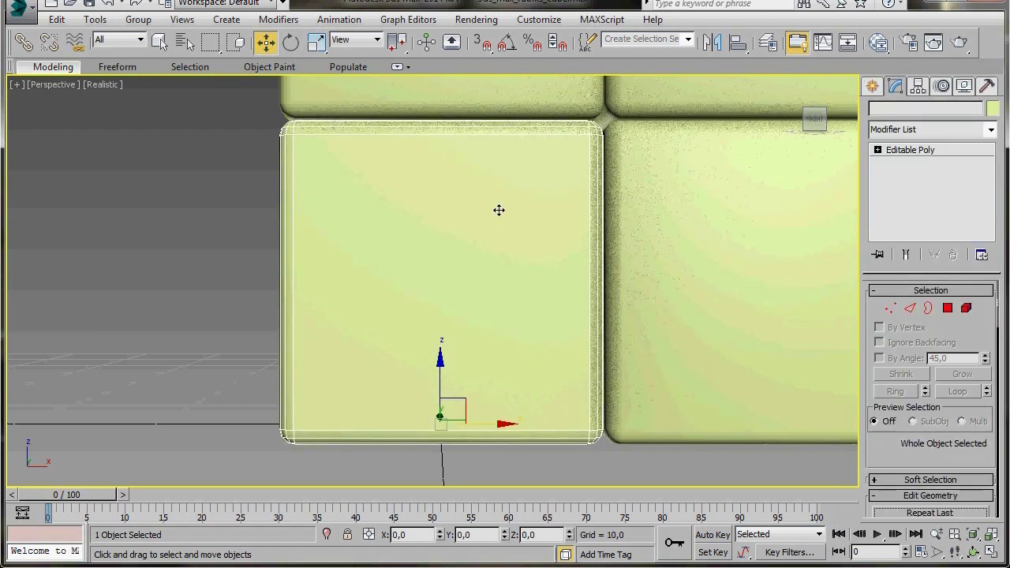
click(499, 209)
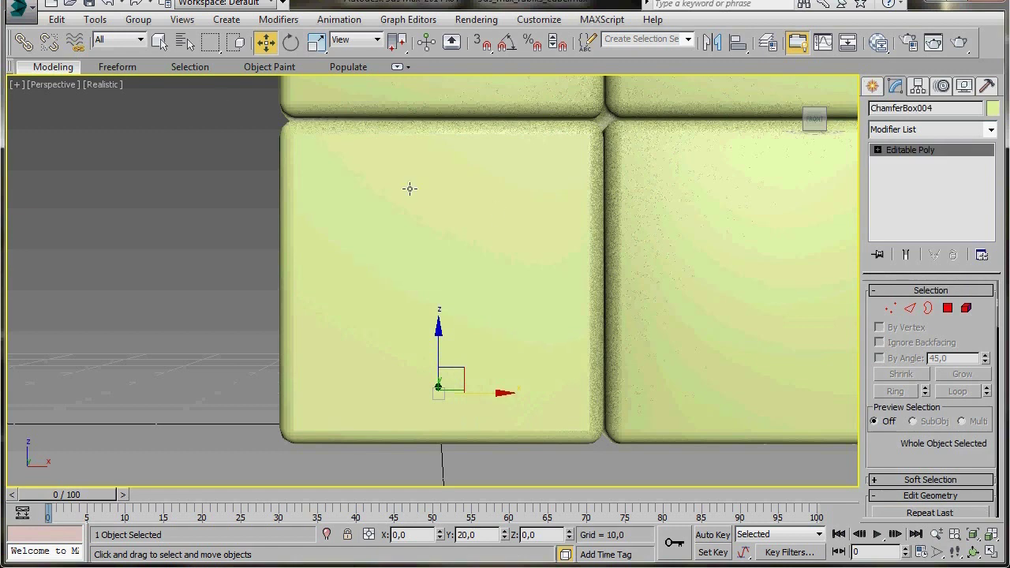
click(183, 41)
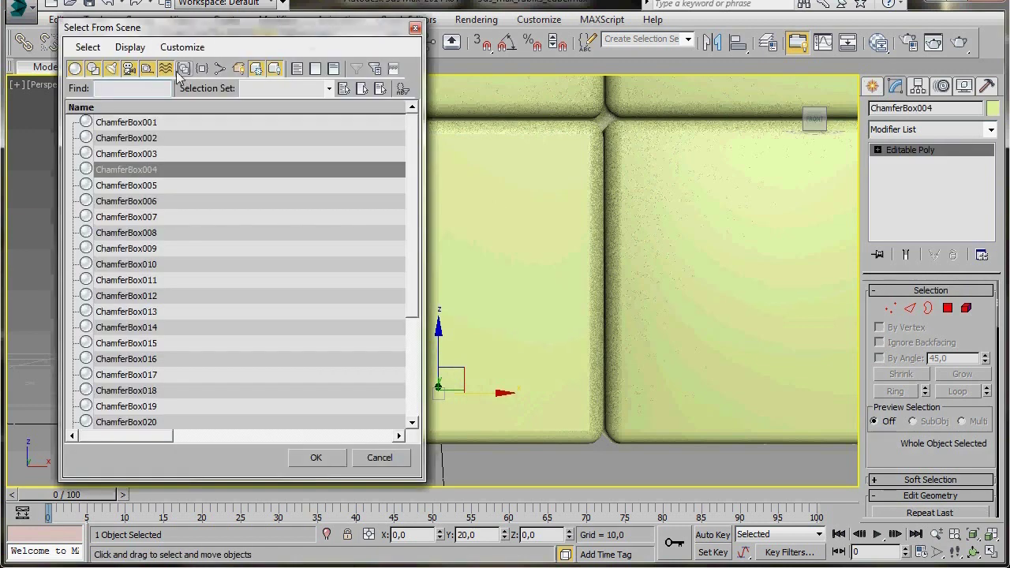
drag(416, 192, 433, 394)
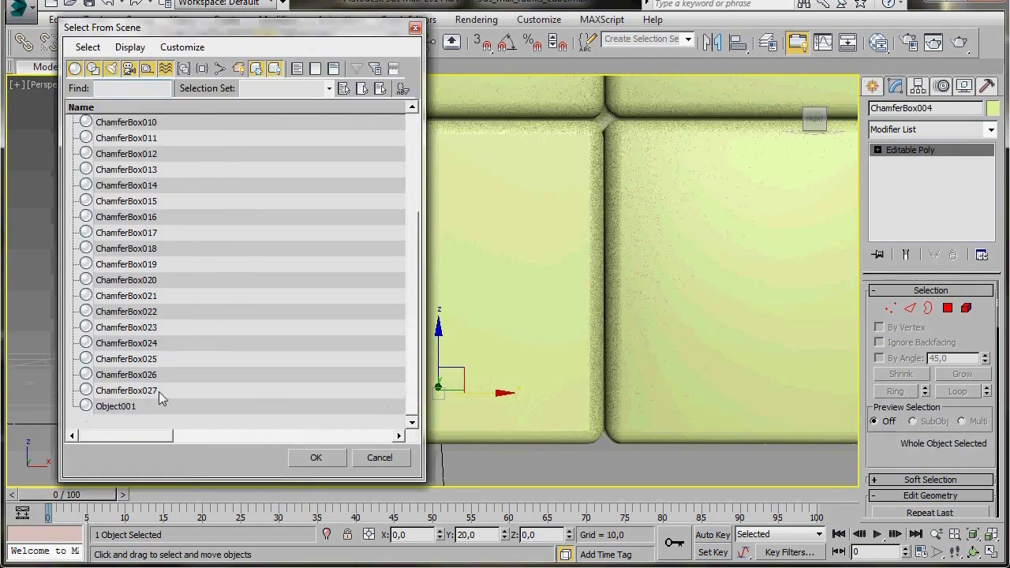
click(116, 407)
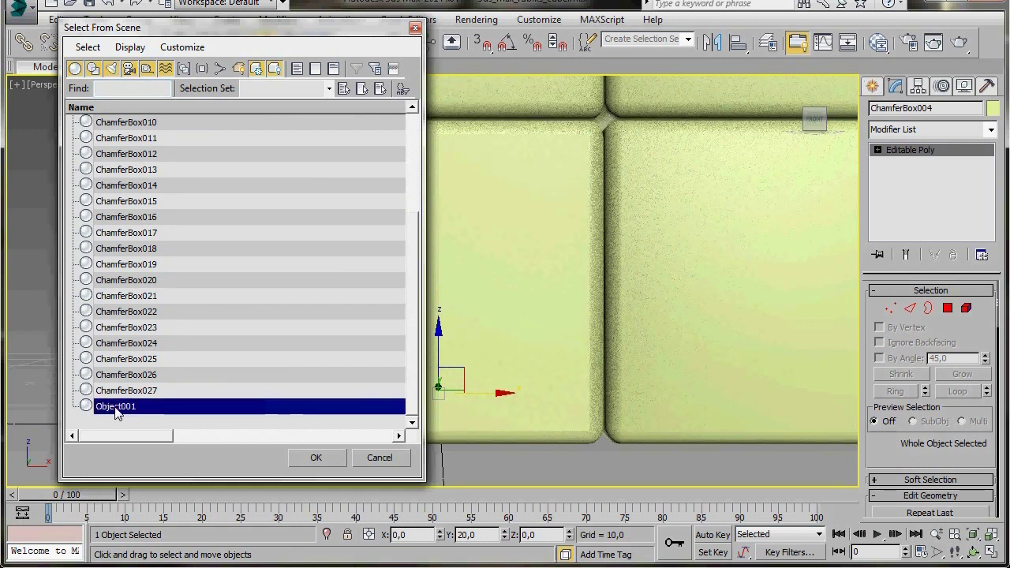
click(327, 460)
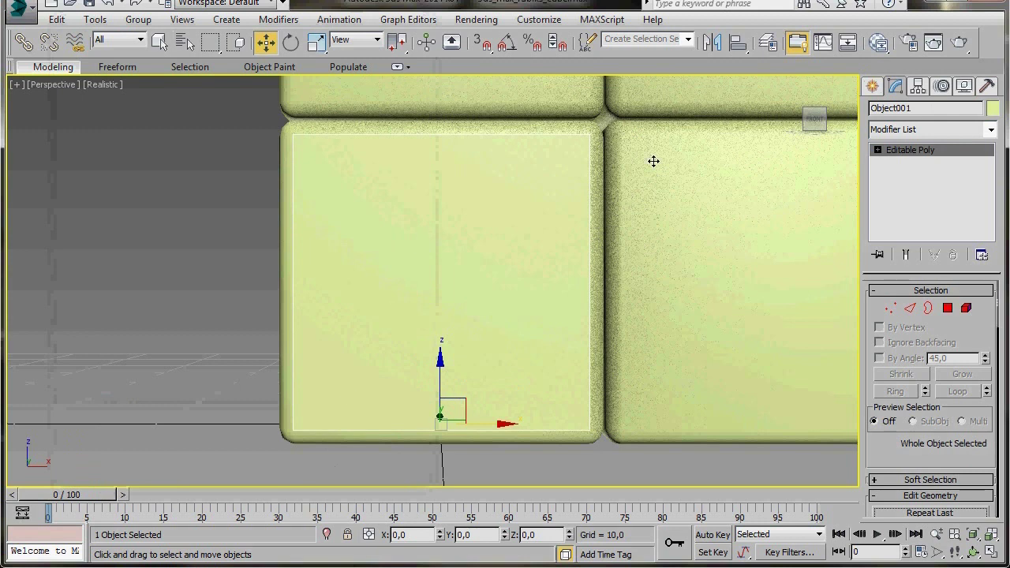
Add a bright green custom color (red 2, green 248, blue 14) and apply it to the detached face
click(993, 111)
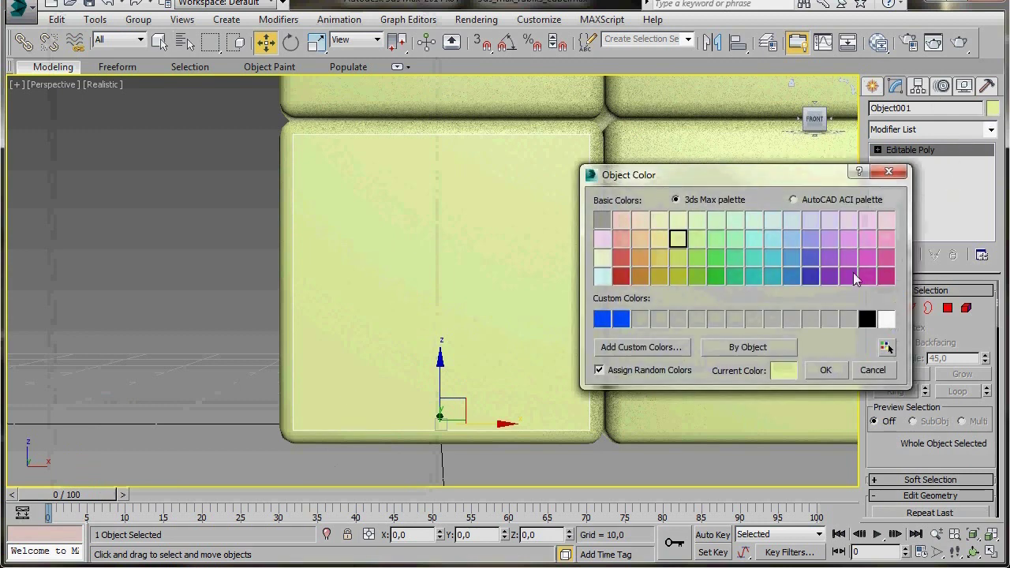
click(637, 348)
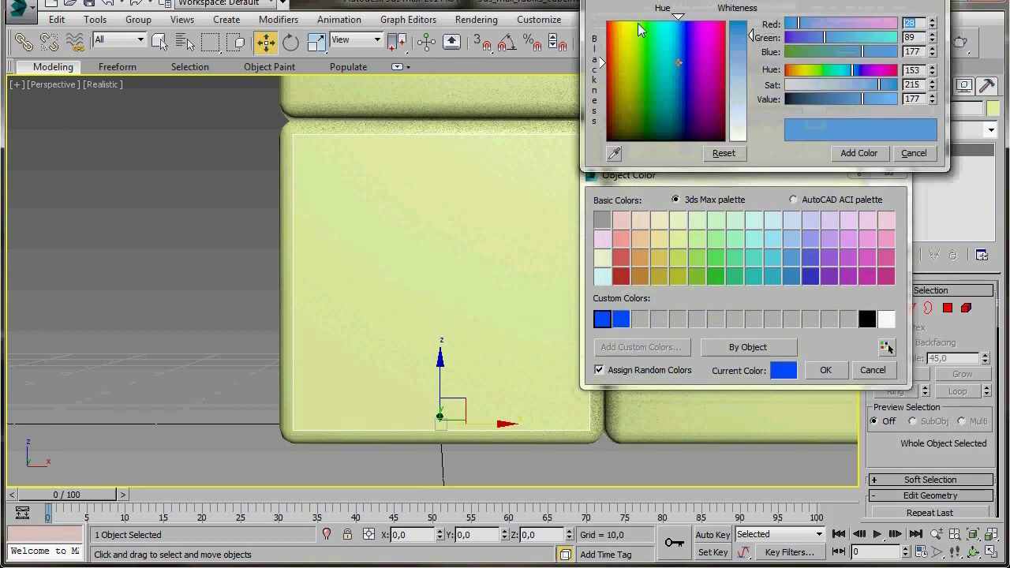
click(646, 25)
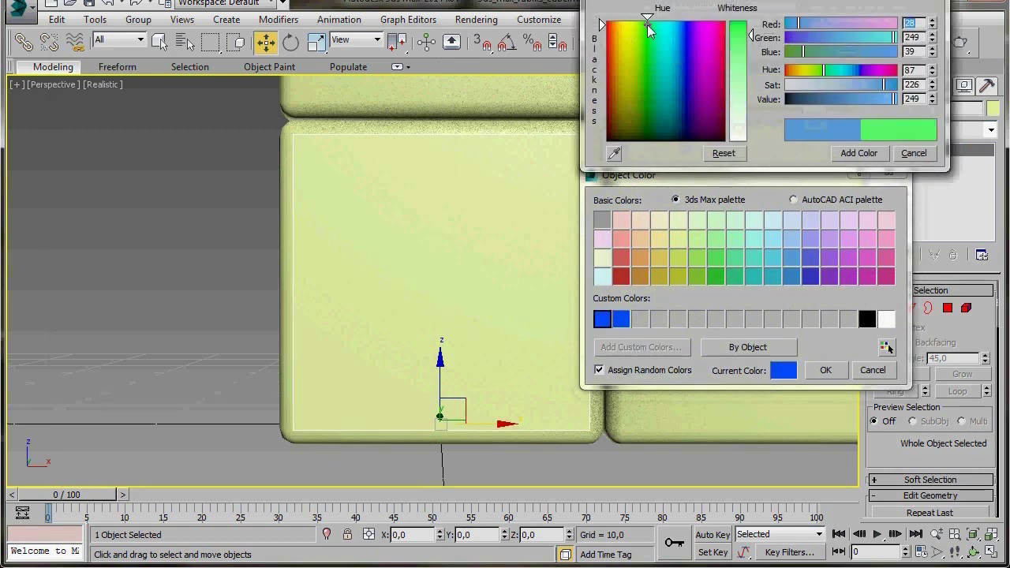
click(738, 24)
click(852, 153)
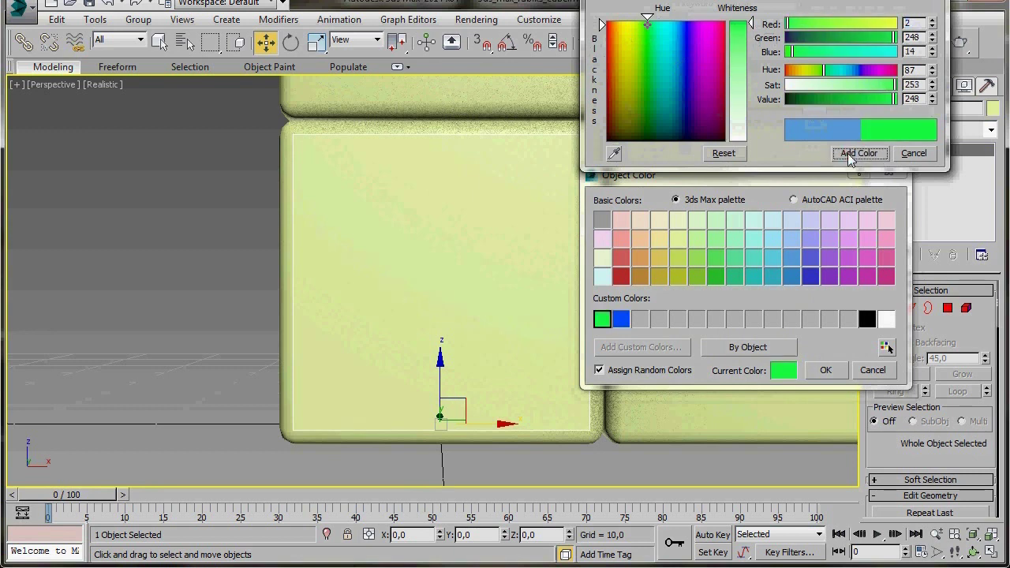
click(825, 370)
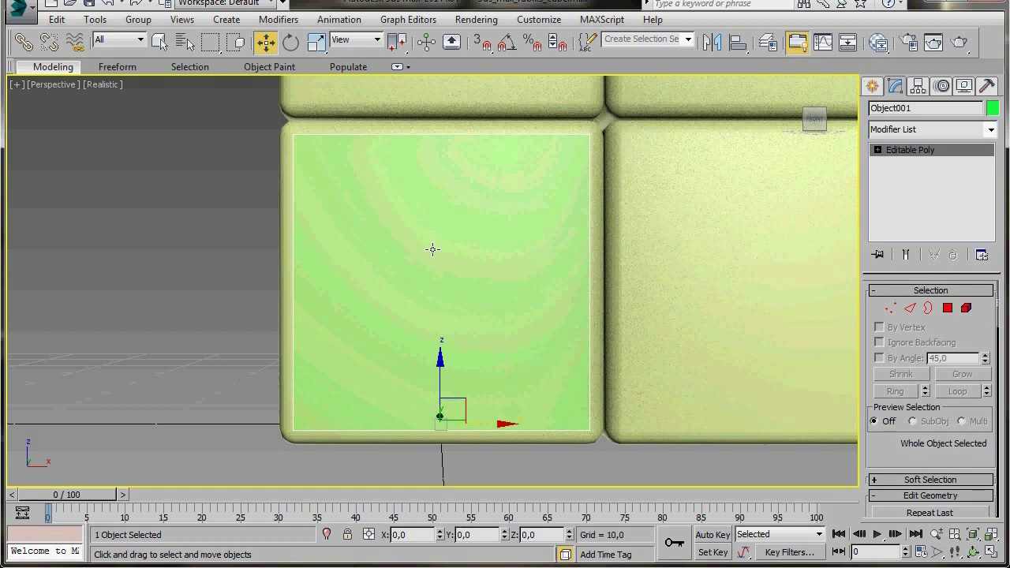
Center the pivot of the detached green face on the face itself, then leave pivot editing
click(918, 87)
click(931, 187)
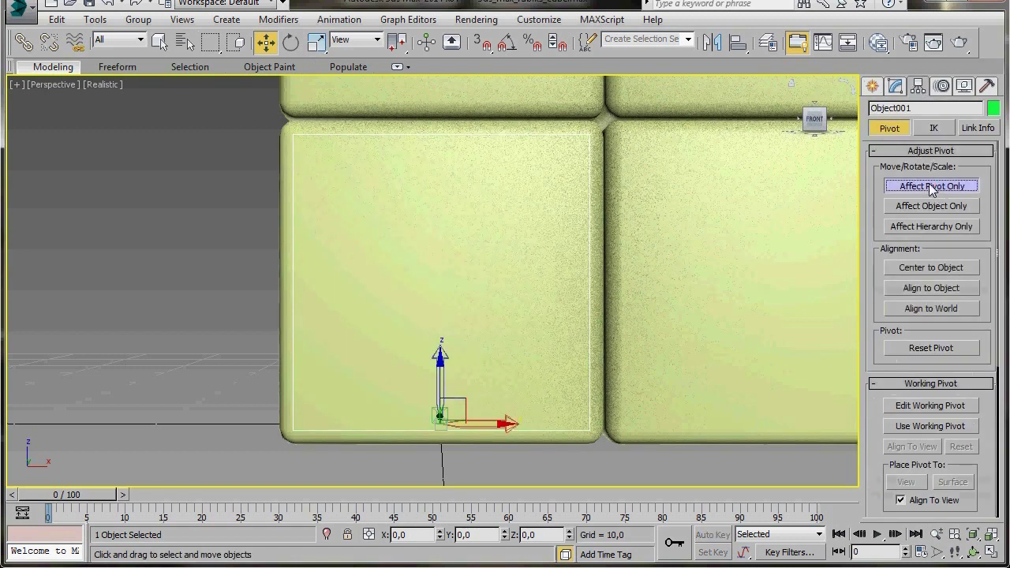
click(921, 268)
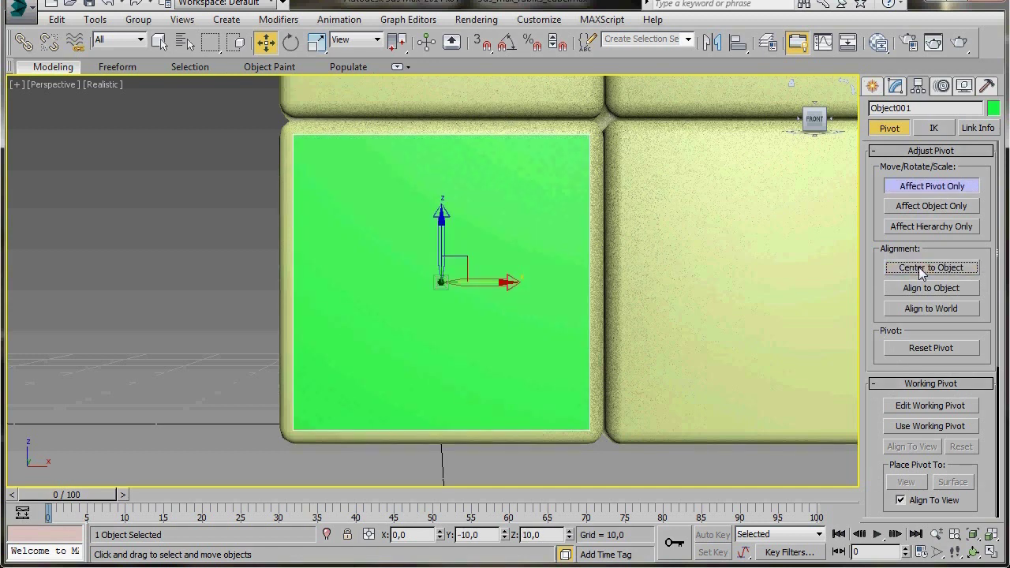
click(922, 187)
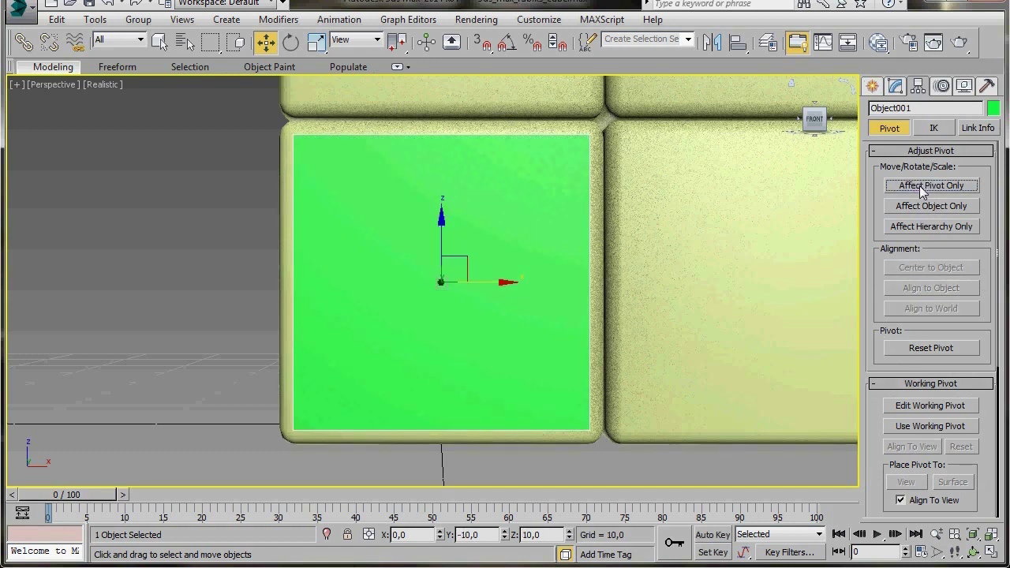
Scale the green face uniformly to about 87% and move it slightly outward from the cube to about Y -10.316
click(315, 41)
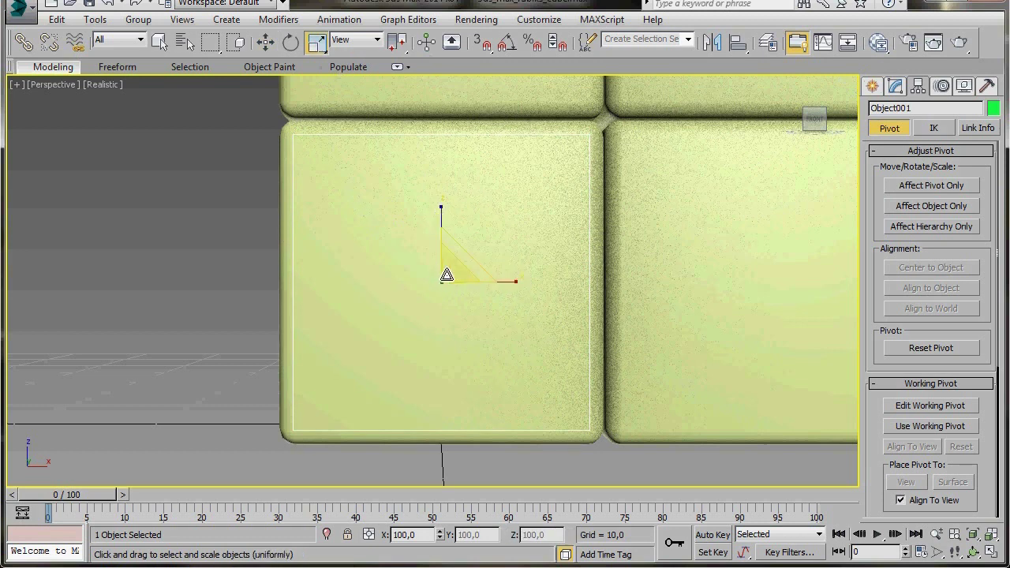
drag(454, 268, 444, 291)
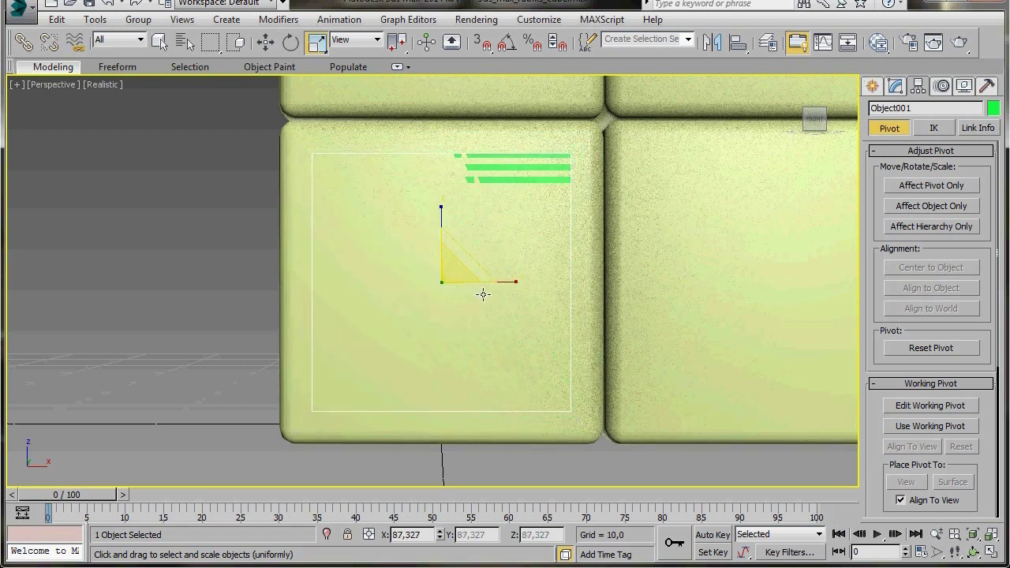
click(265, 47)
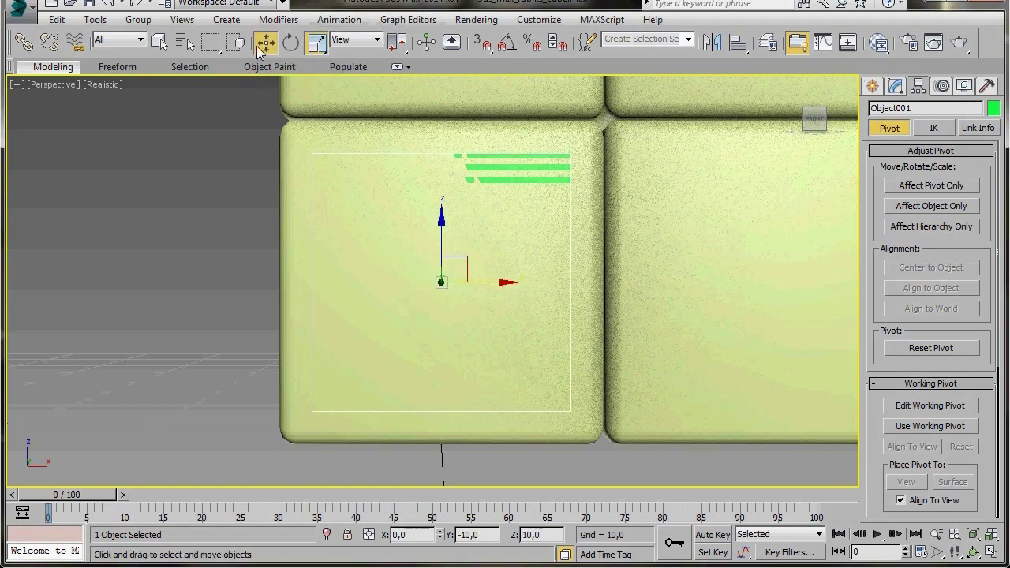
alt+middle_drag(380, 326, 450, 333)
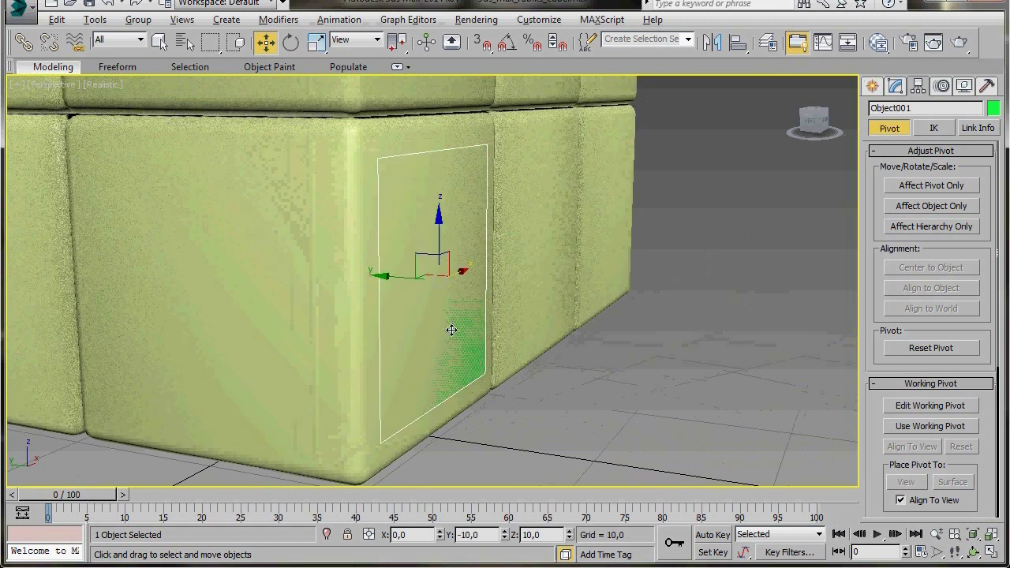
drag(385, 279, 388, 278)
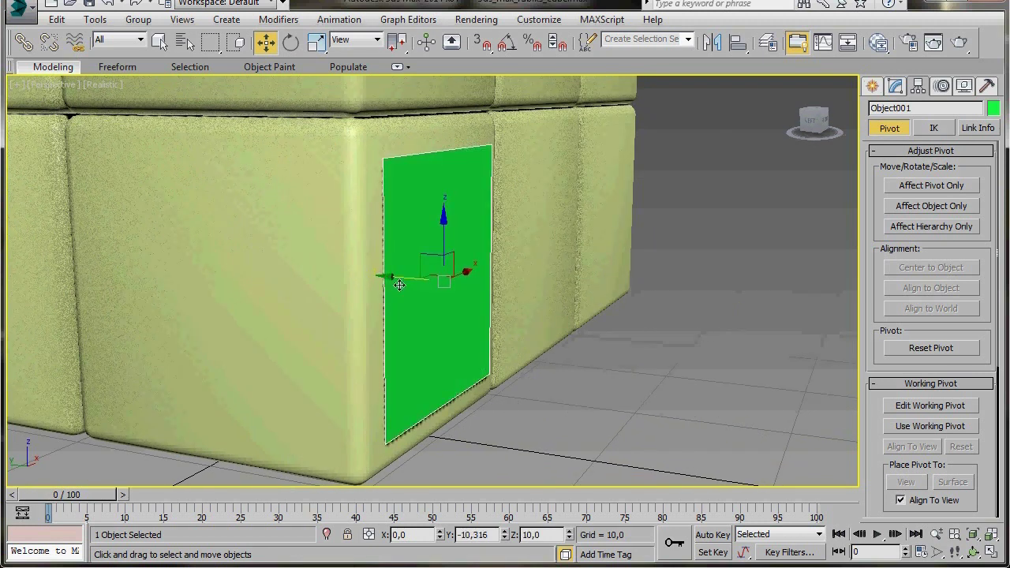
scroll(487, 365, up, 2)
mouse_move(486, 365)
alt+middle_down()
mouse_move(471, 425)
mouse_move(484, 368)
alt+middle_up()
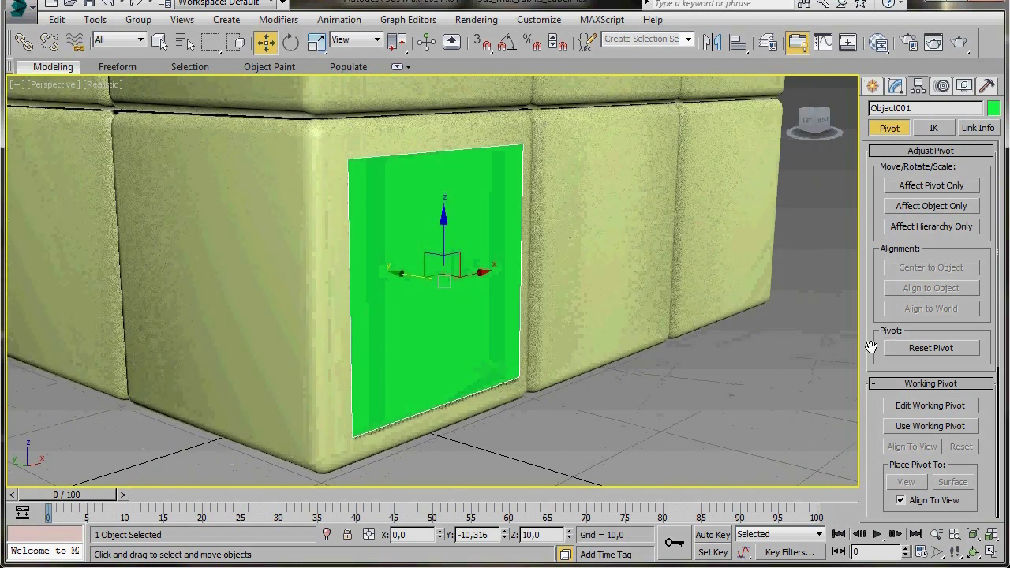
Select the green face's polygon and extrude it by a height of 0.2
click(895, 87)
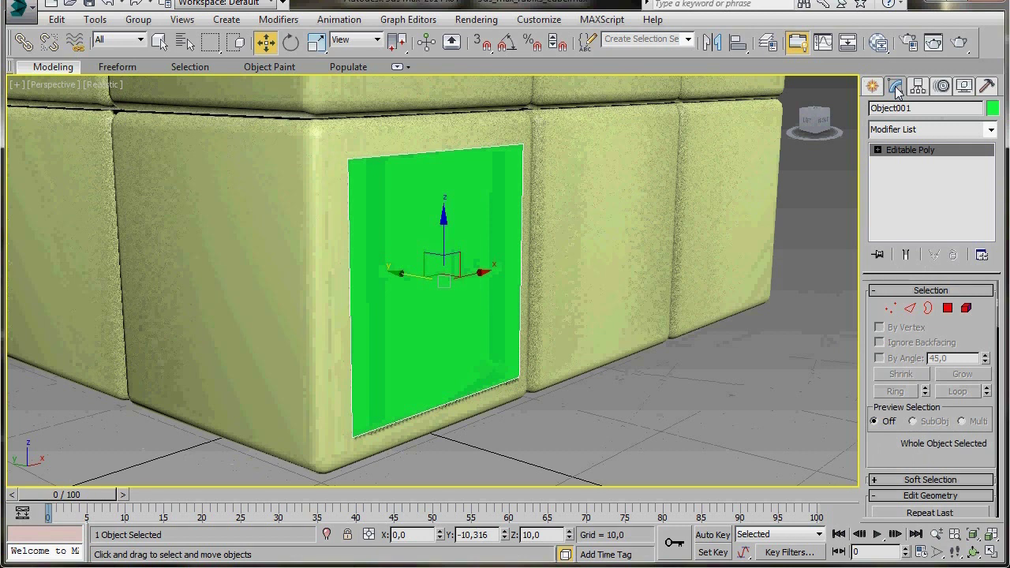
click(947, 308)
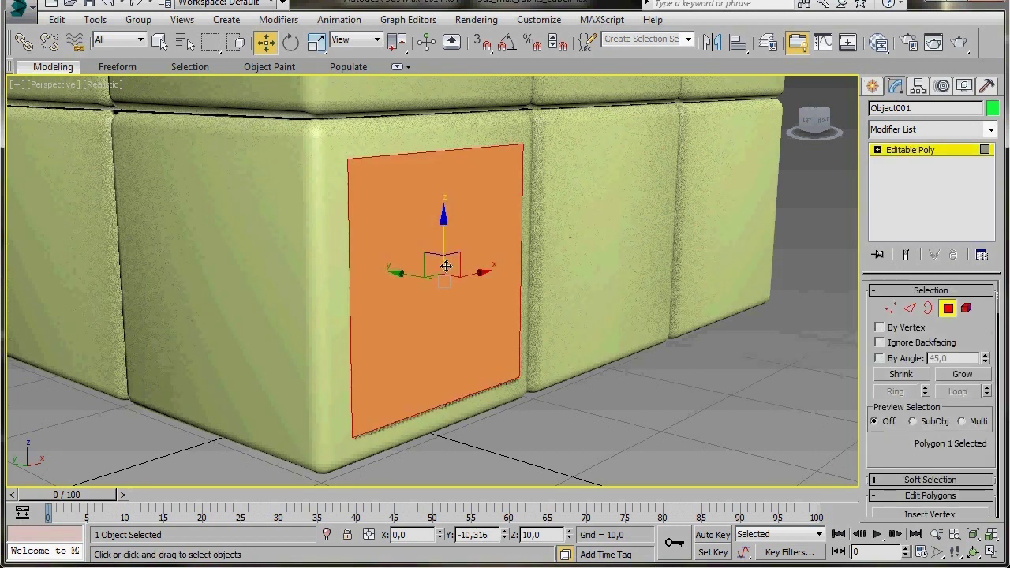
scroll(881, 451, down, 2)
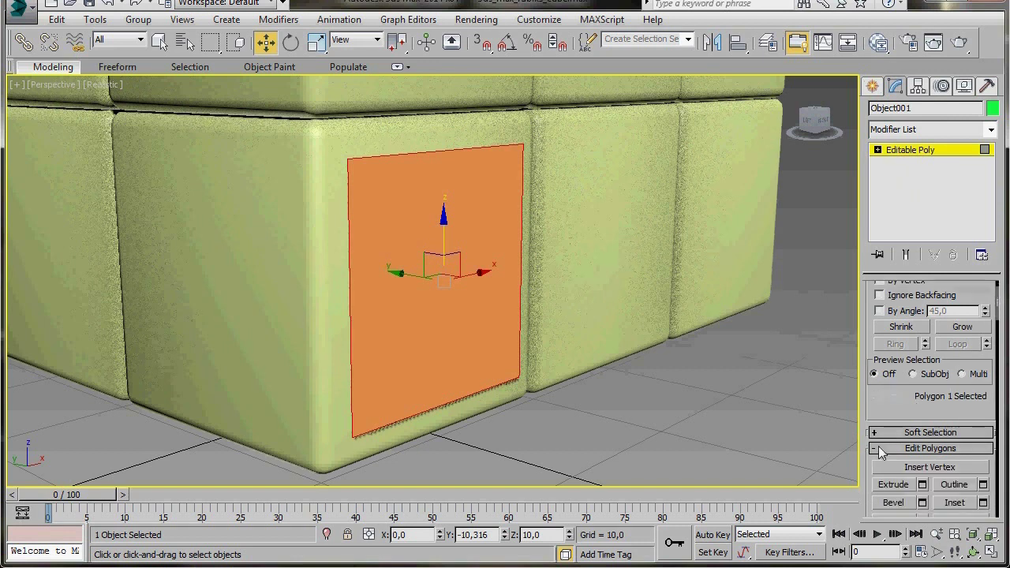
scroll(883, 446, down, 3)
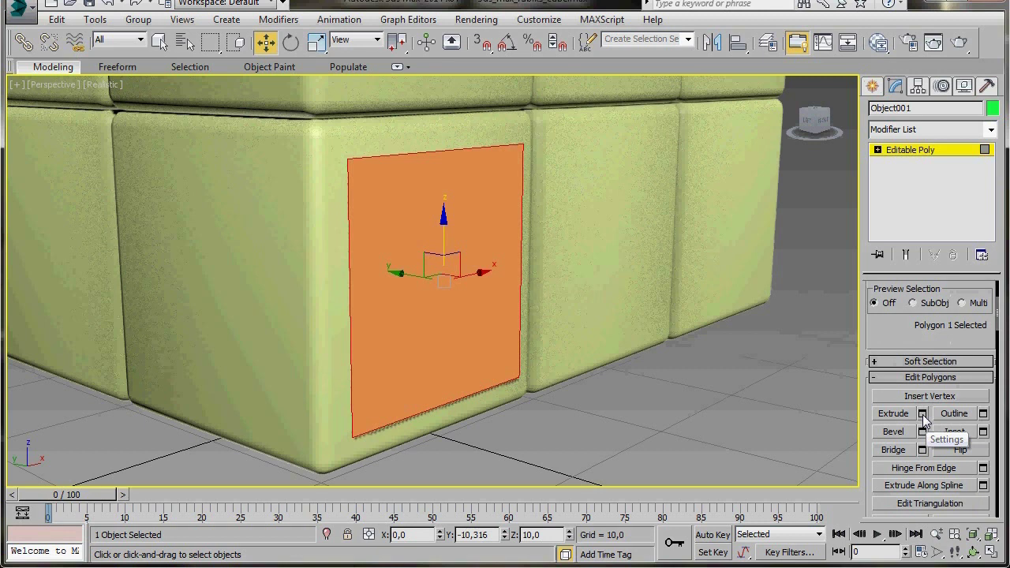
click(922, 415)
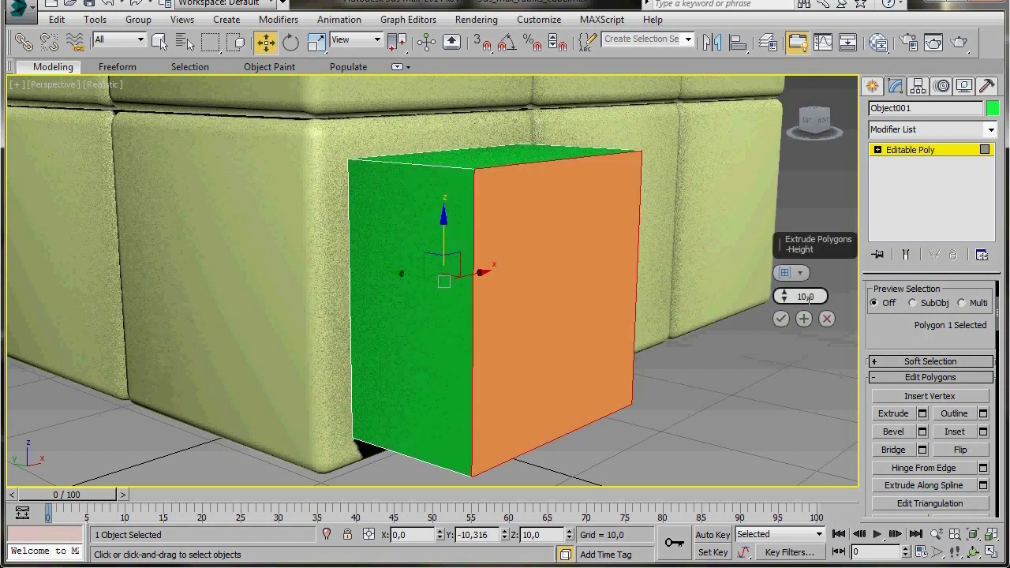
drag(785, 303, 766, 351)
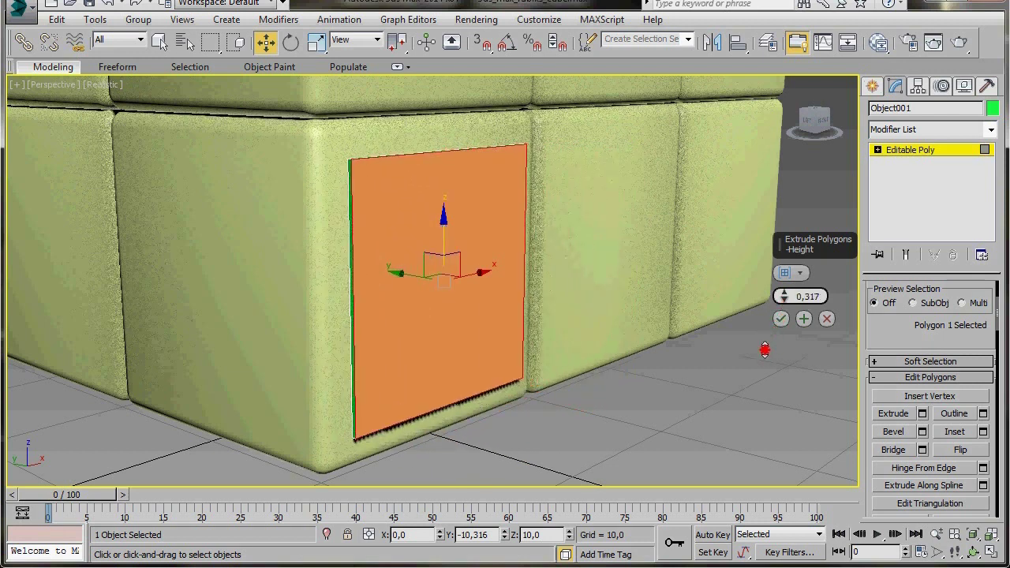
drag(764, 350, 770, 345)
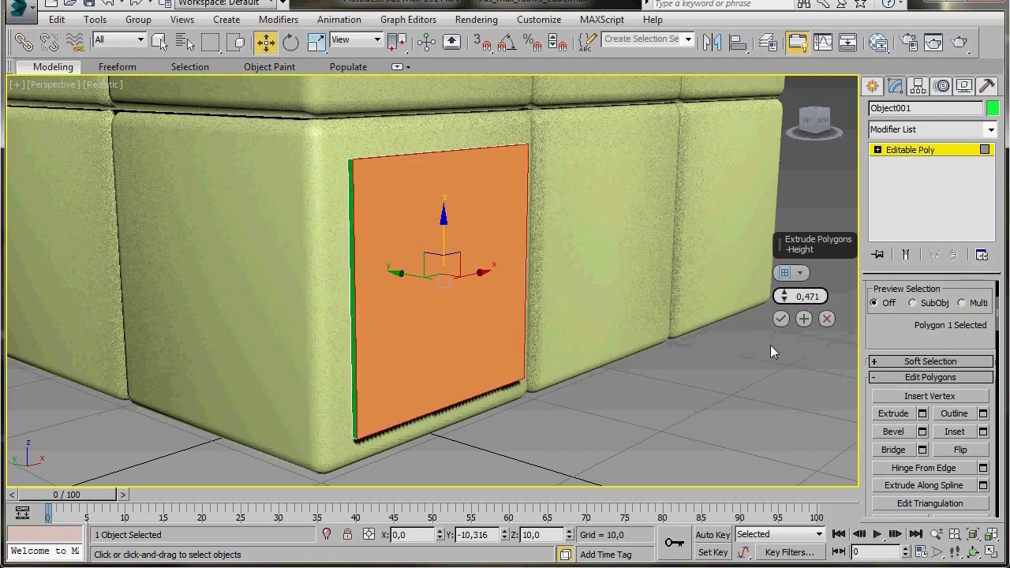
double_click(808, 297)
text(2)
key(Return)
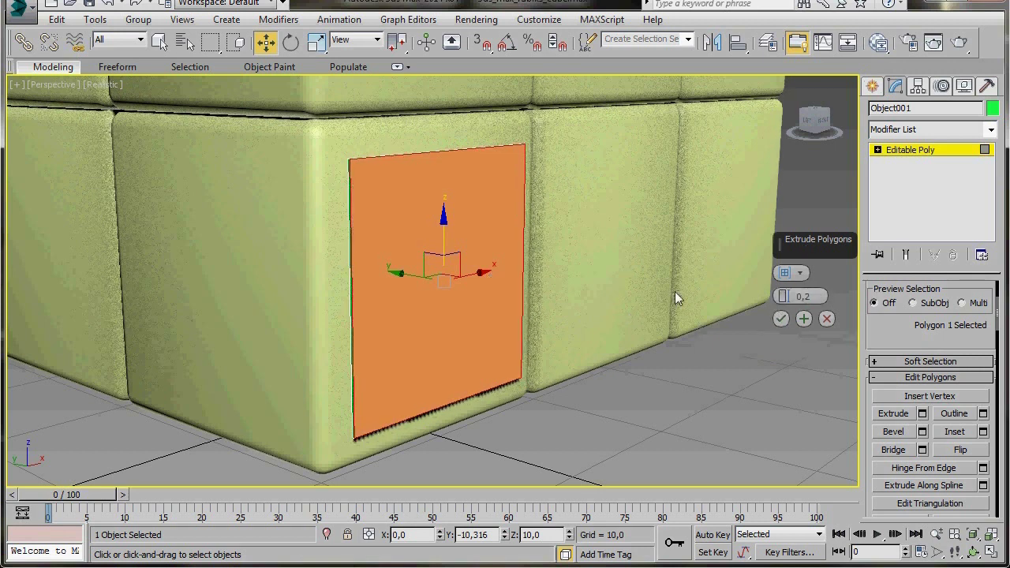
click(779, 318)
Select the four short corner edges across the sticker's thickness as an edge ring
scroll(500, 318, up, 6)
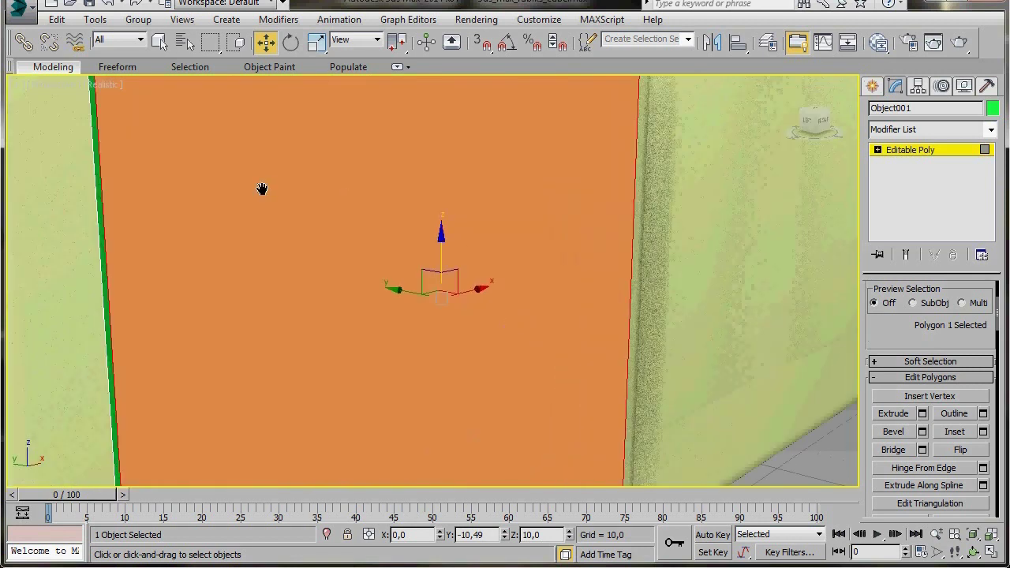
middle_drag(261, 189, 459, 329)
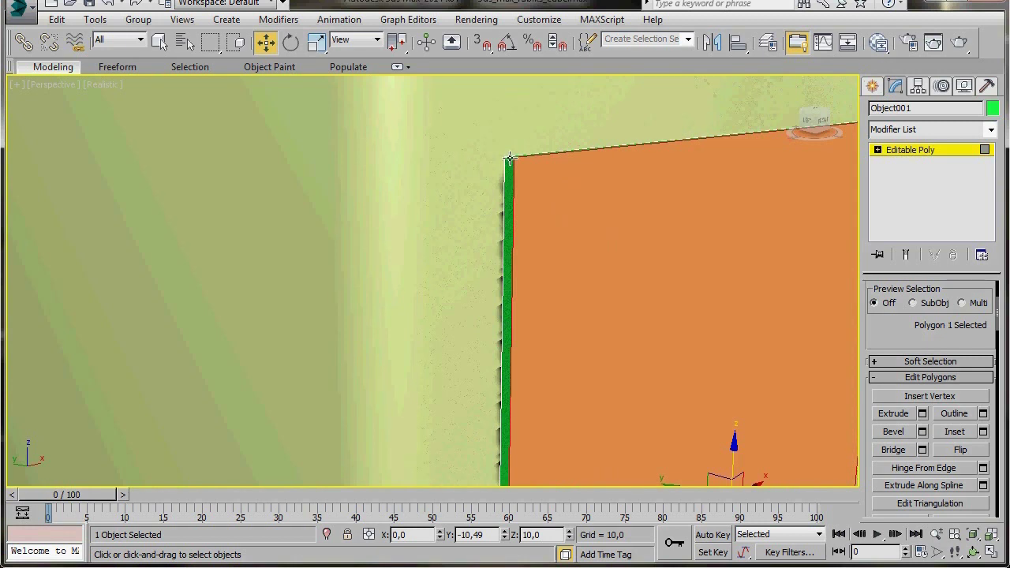
middle_drag(543, 178, 571, 269)
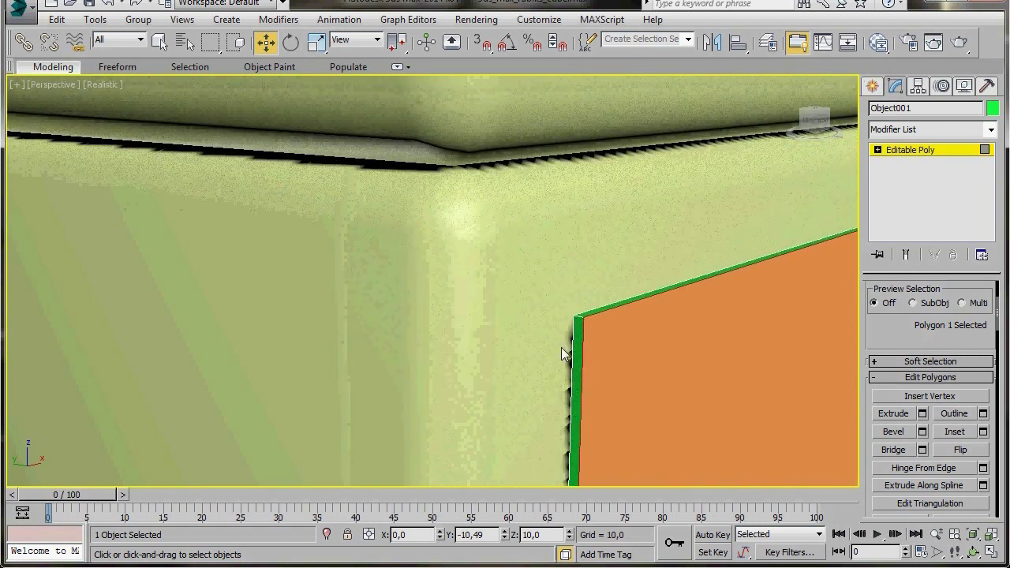
click(877, 150)
click(903, 175)
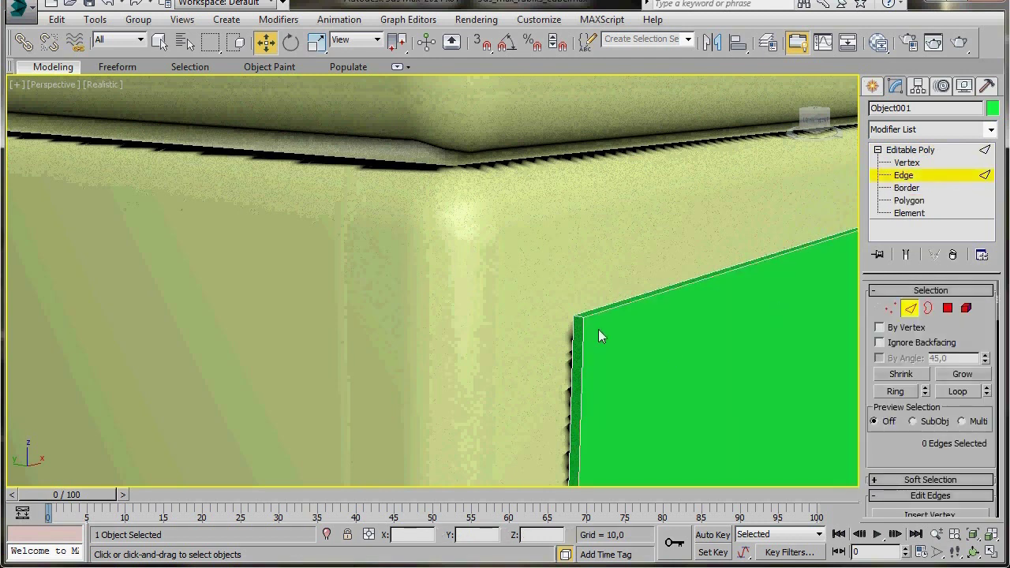
click(578, 316)
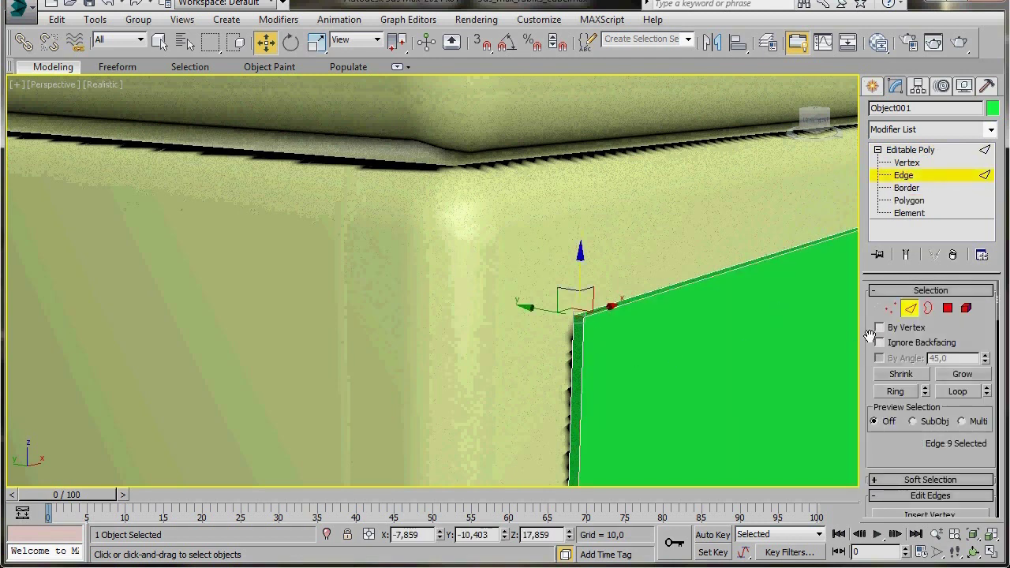
click(894, 391)
alt+middle_drag(713, 384, 635, 371)
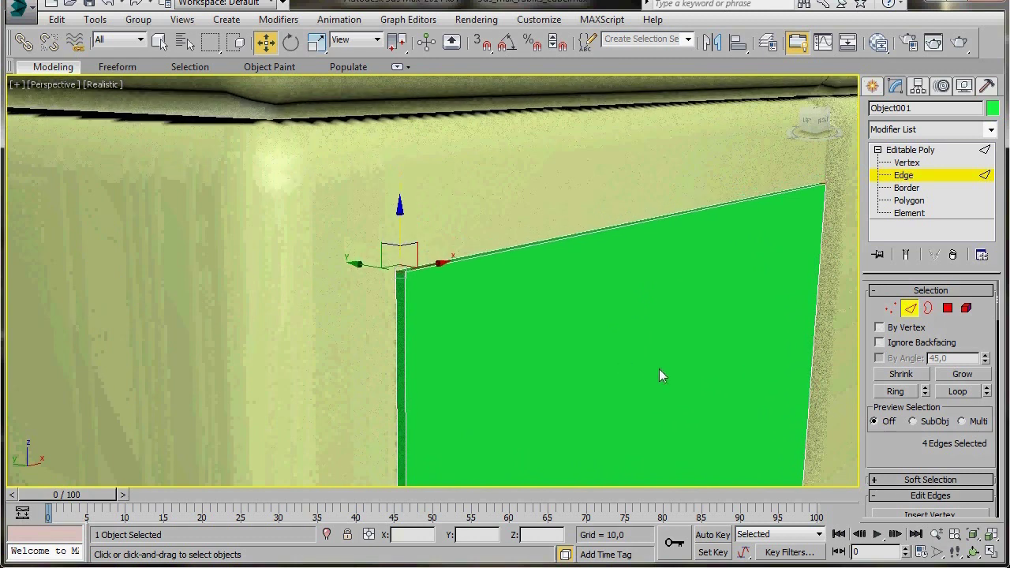
Chamfer the sticker's four corner edges by 1.0 with 5 segments
scroll(887, 451, down, 4)
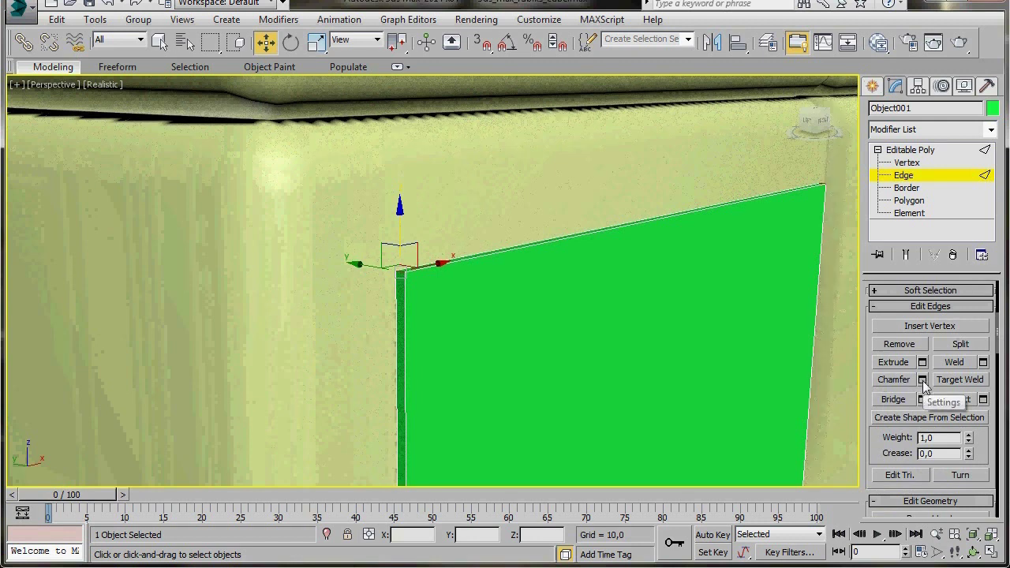
click(922, 380)
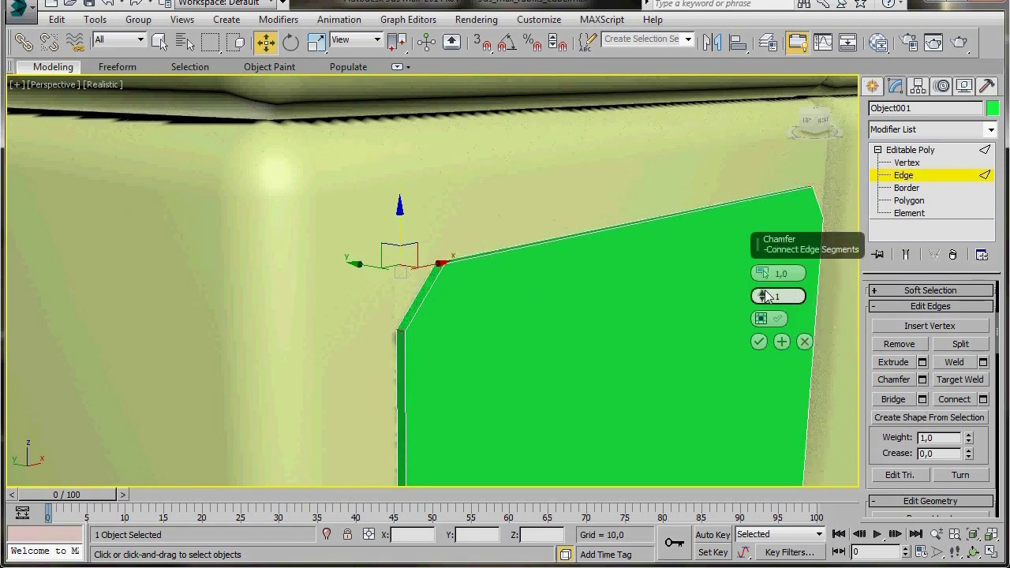
click(762, 297)
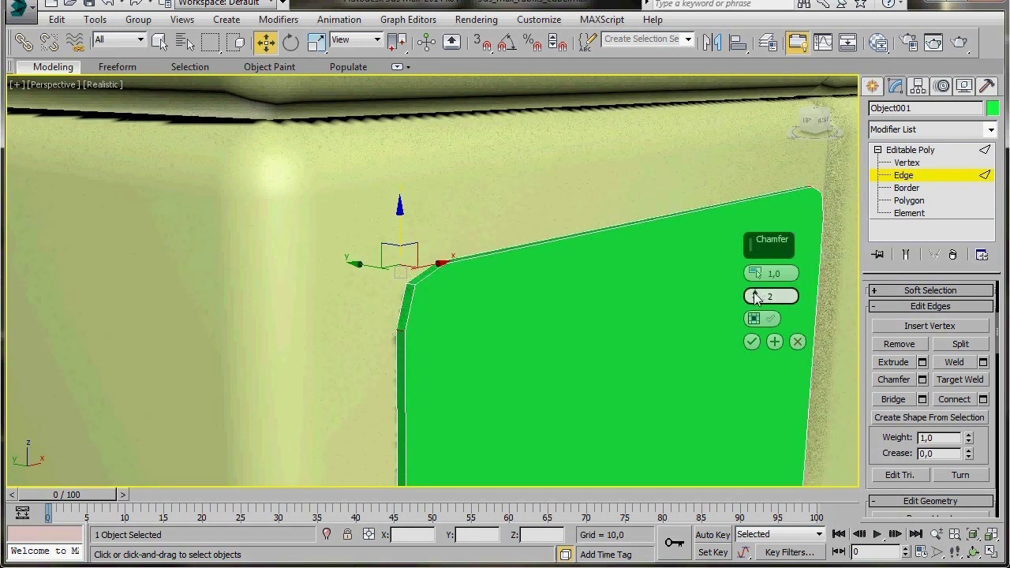
click(805, 298)
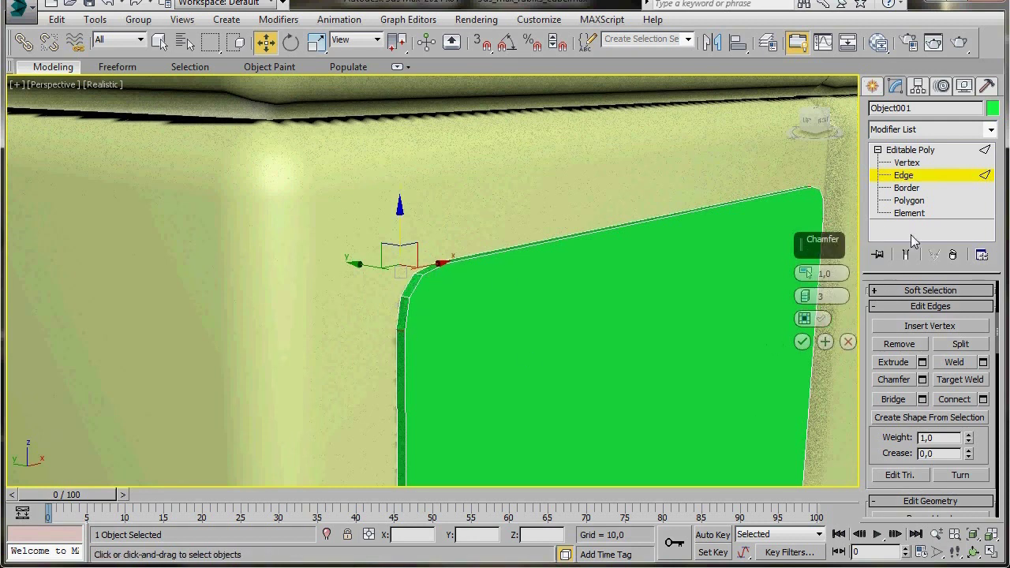
click(755, 294)
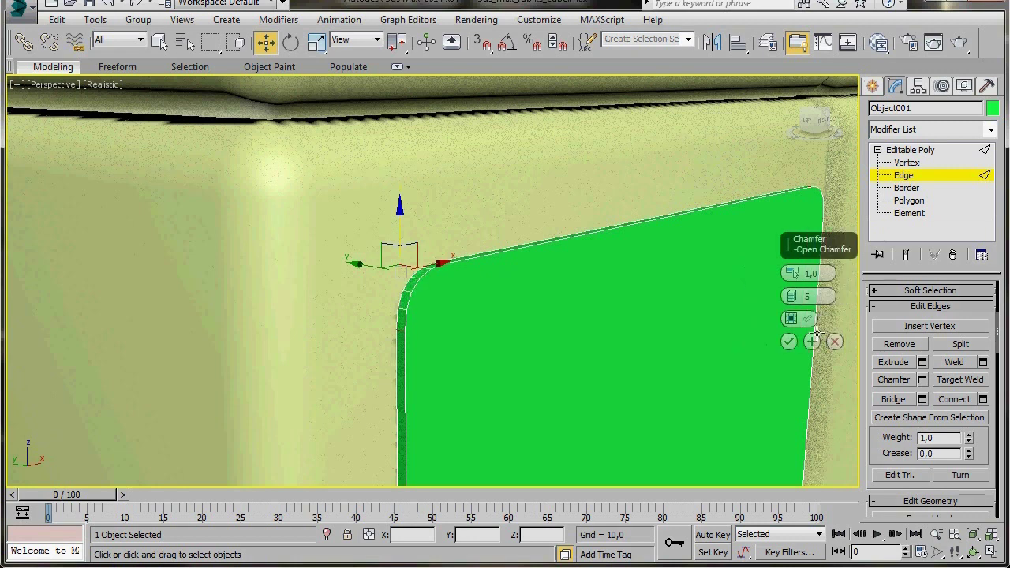
click(791, 293)
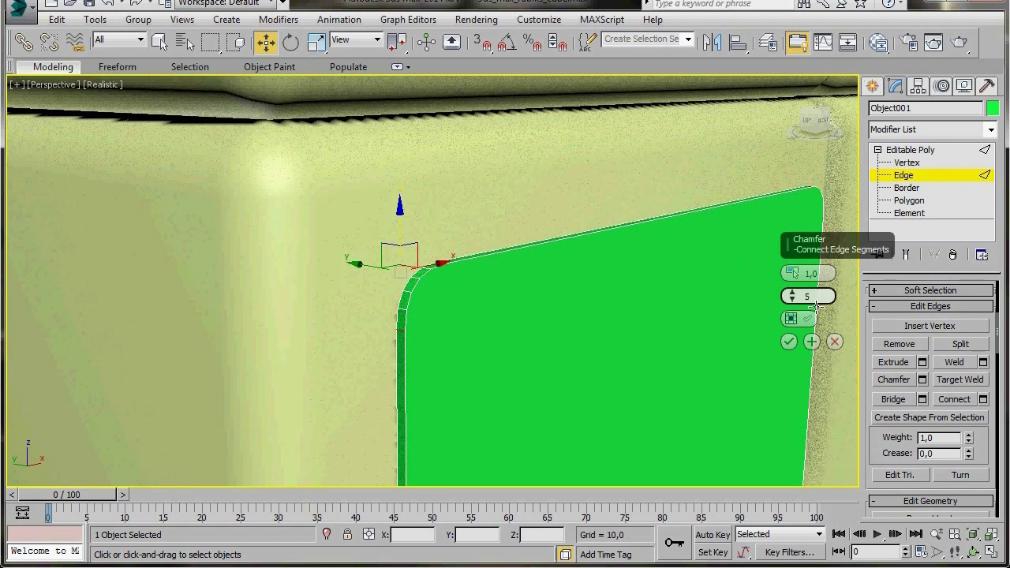
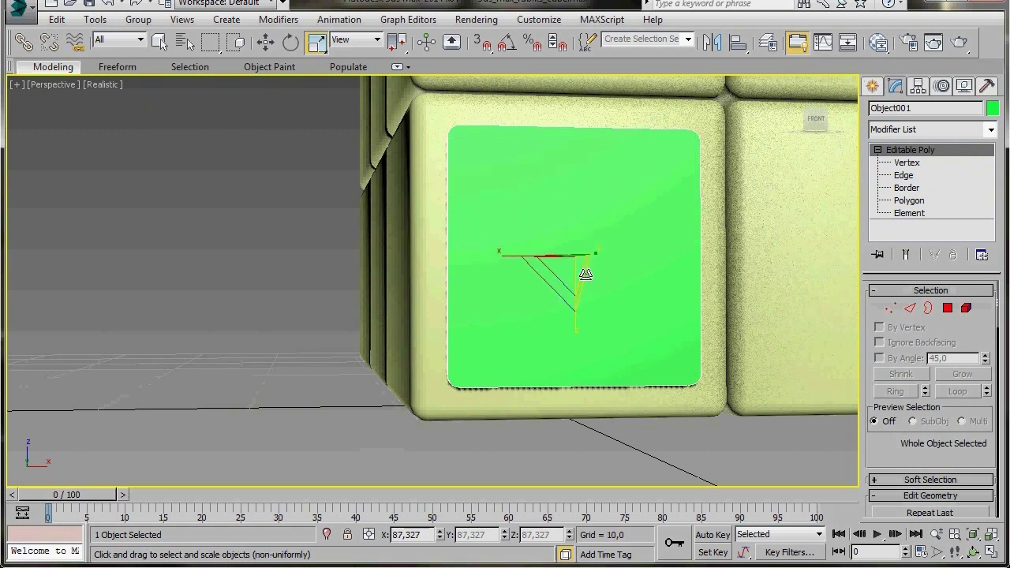
Enlarge the rounded sticker uniformly to about 94% and move it back against the cube to about Y -9.883
drag(575, 262, 575, 256)
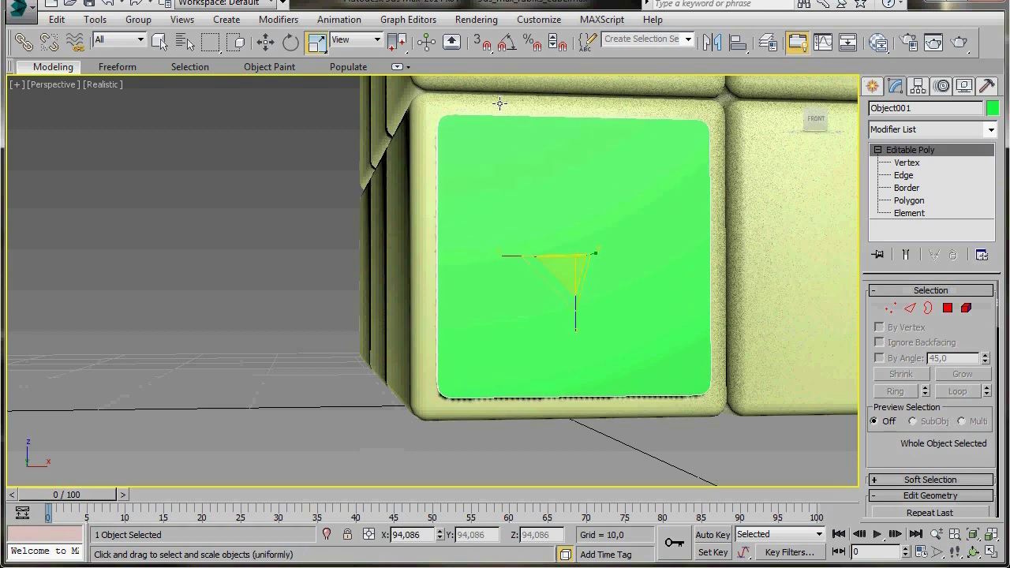
alt+middle_drag(405, 334, 524, 350)
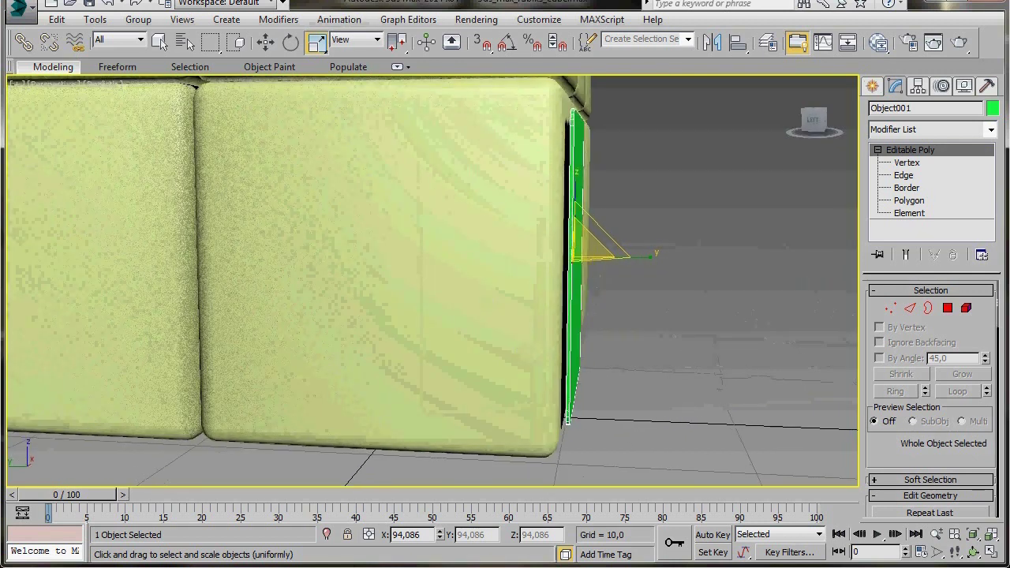
click(265, 42)
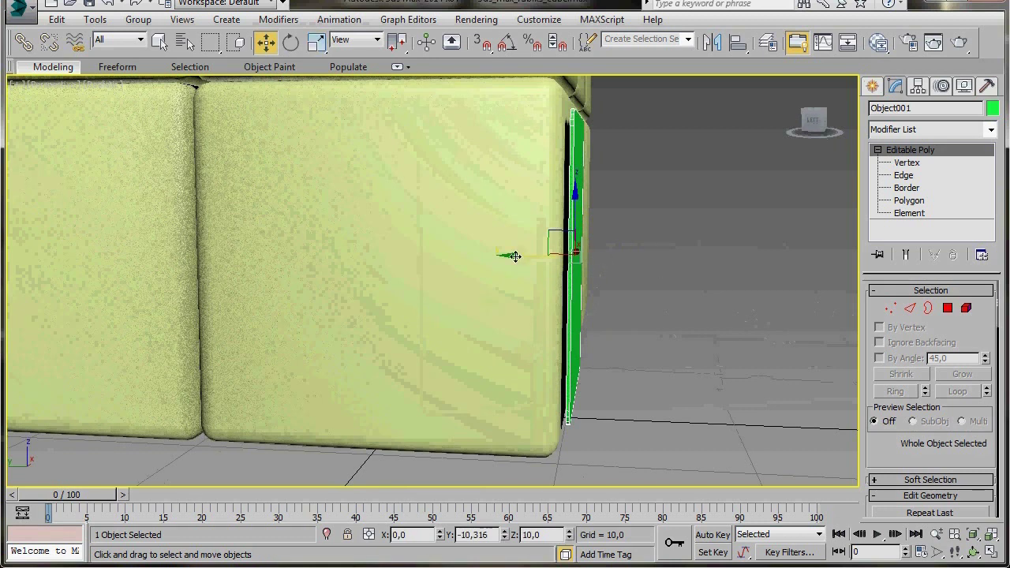
drag(513, 256, 506, 255)
alt+middle_drag(658, 342, 514, 300)
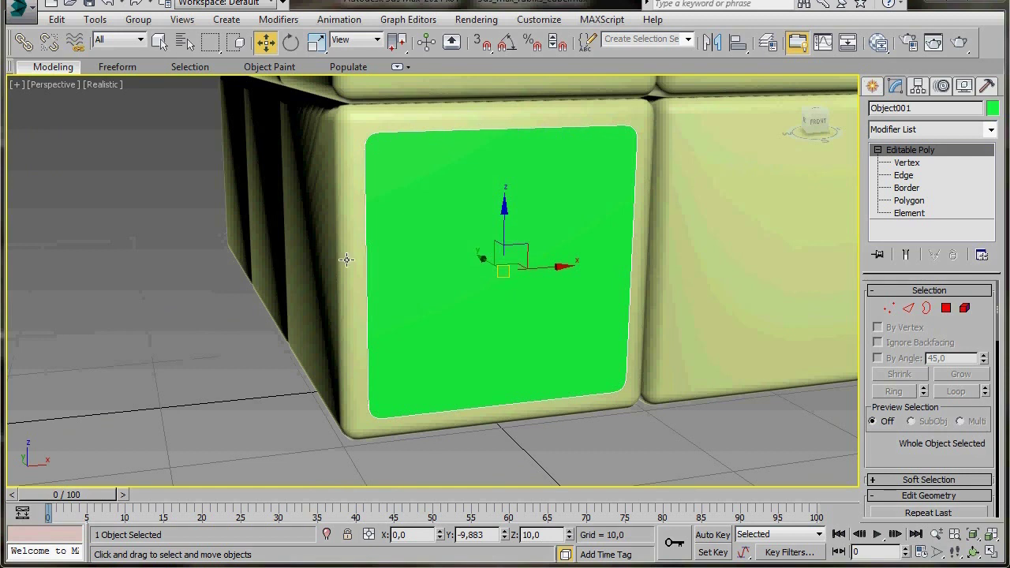
Convert the sticker's front polygon selection to its outline edges and chamfer them by 0.02 with 2 segments
click(946, 309)
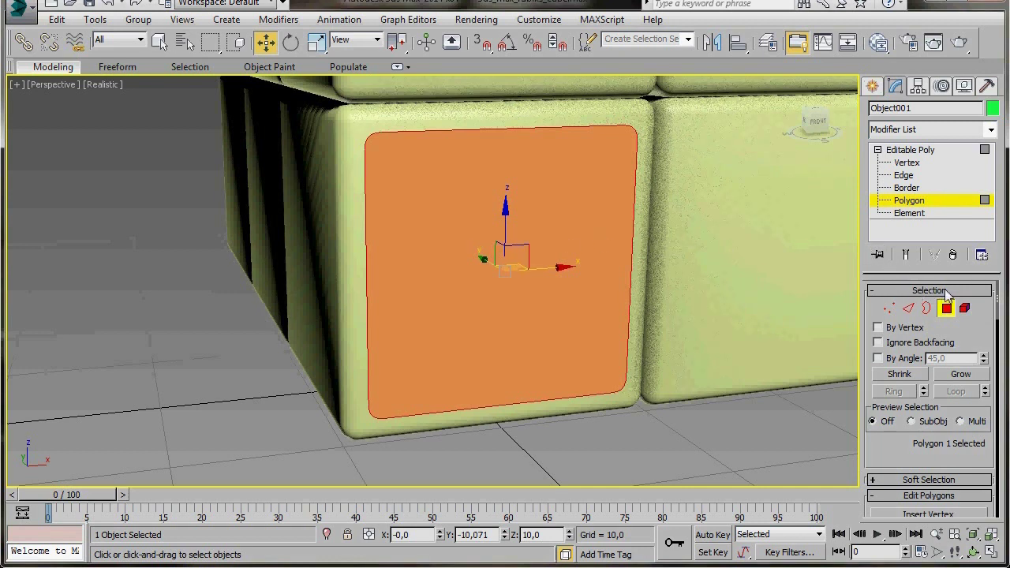
click(908, 309)
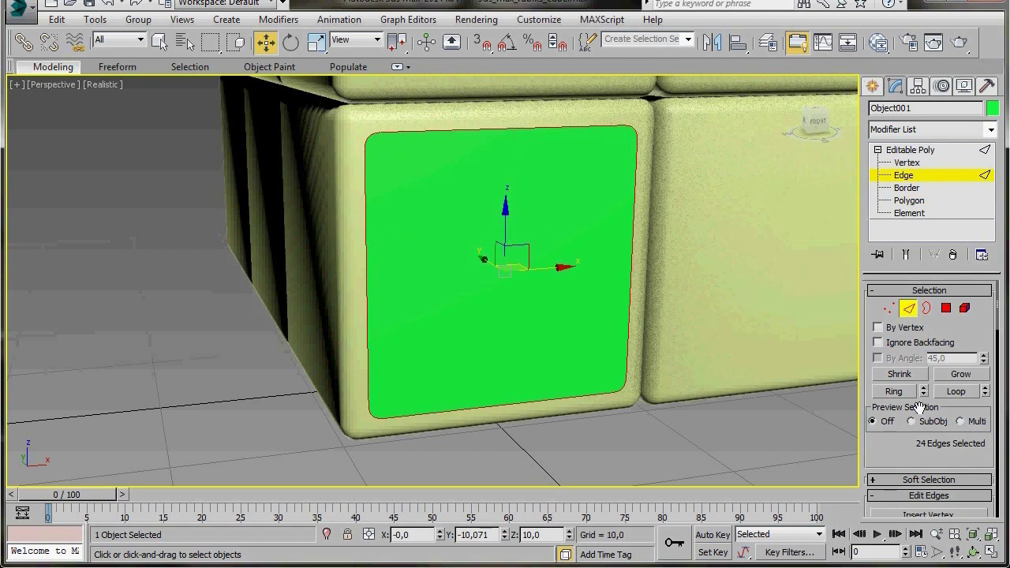
drag(904, 449, 906, 286)
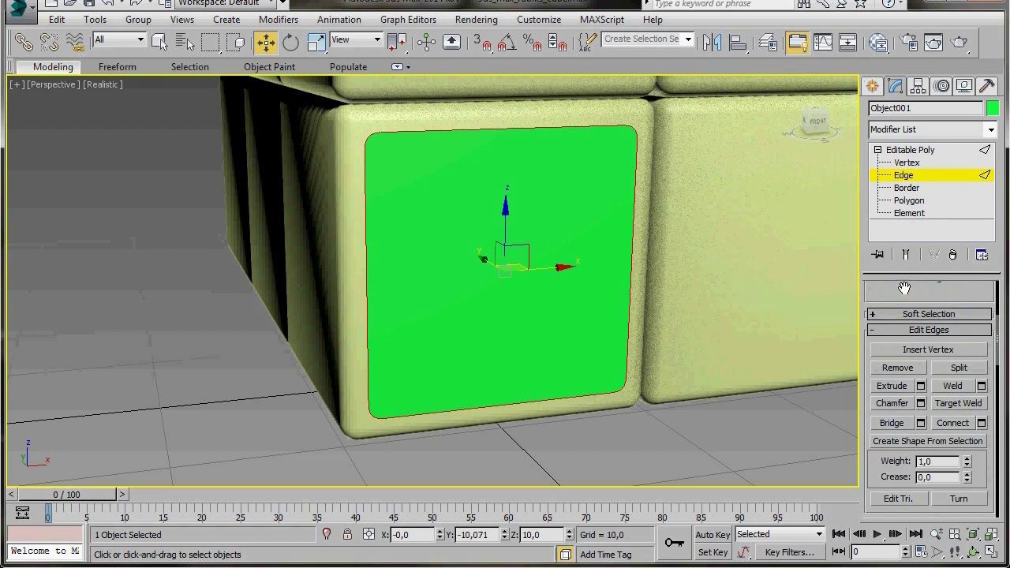
click(920, 404)
drag(690, 220, 724, 173)
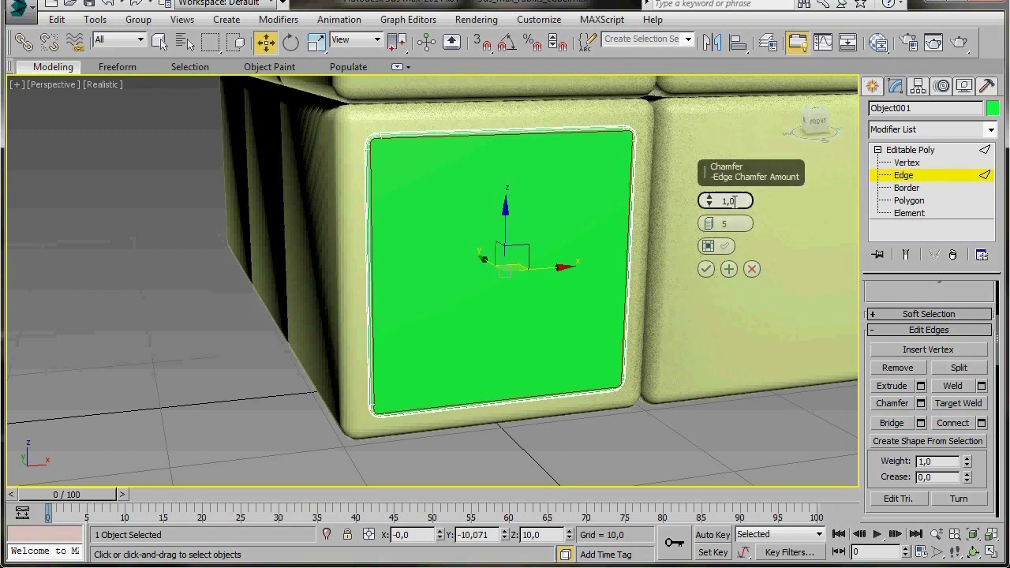
click(714, 201)
click(722, 225)
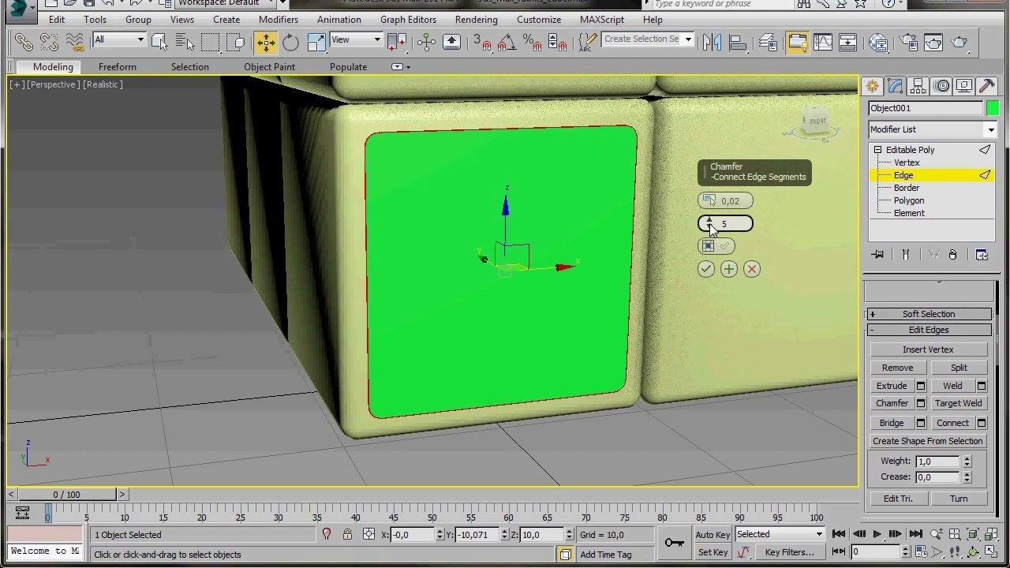
click(710, 226)
click(710, 226)
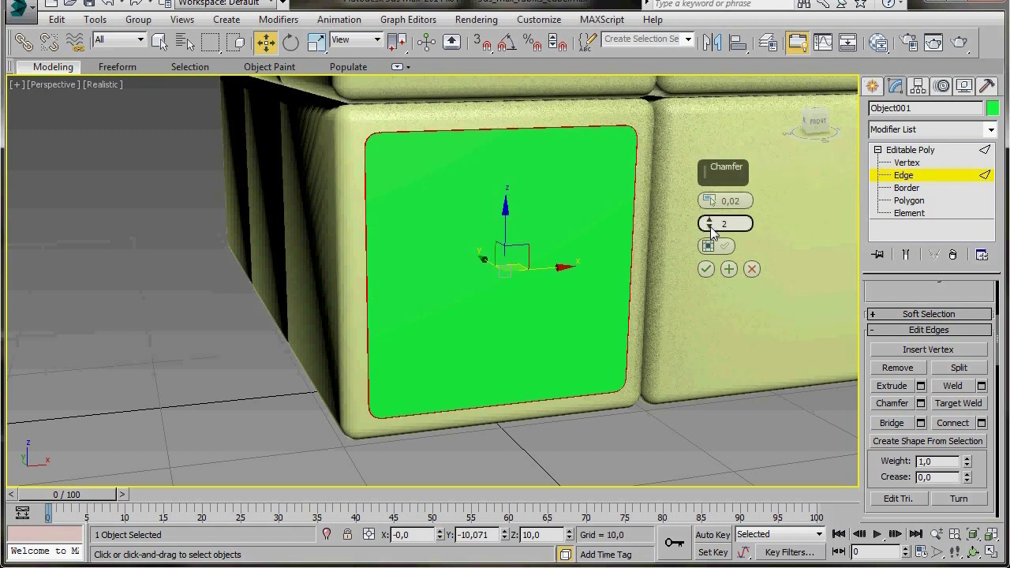
click(706, 270)
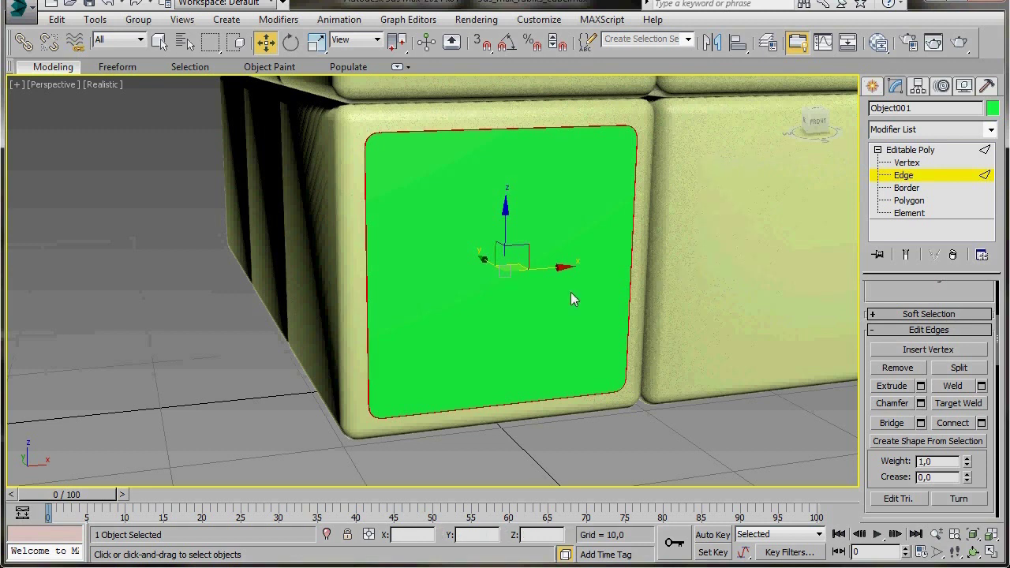
Examine the chamfered rim and a rounded corner of the green sticker up close from an oblique angle
middle_drag(562, 272, 583, 292)
scroll(615, 332, up, 4)
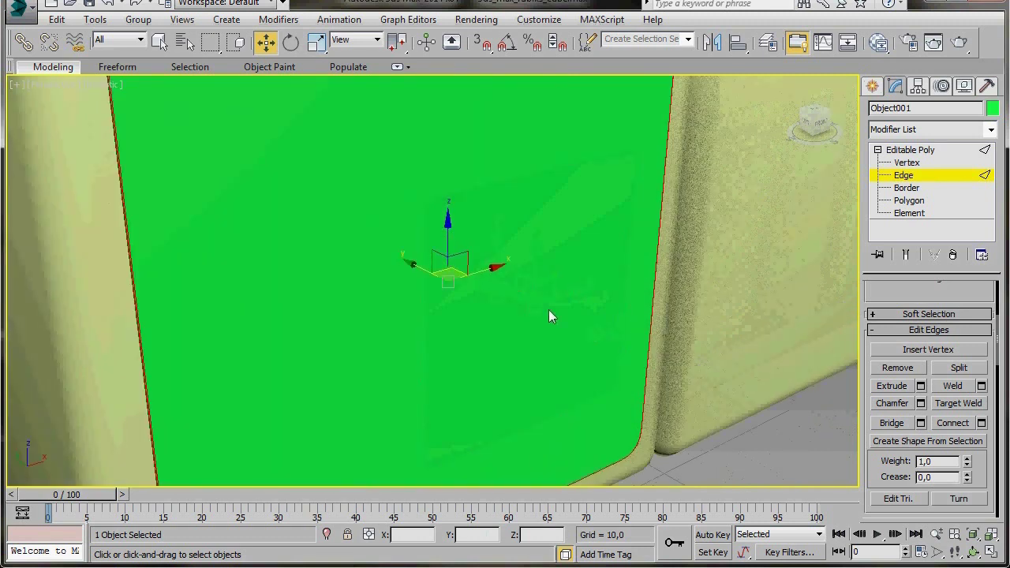
scroll(364, 262, down, 4)
scroll(528, 371, up, 5)
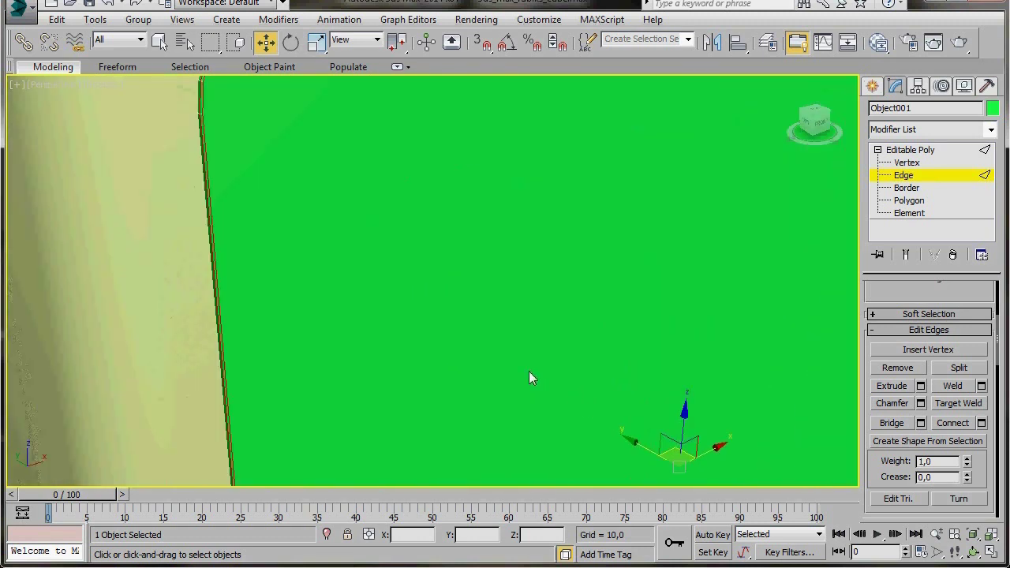
middle_drag(405, 295, 671, 493)
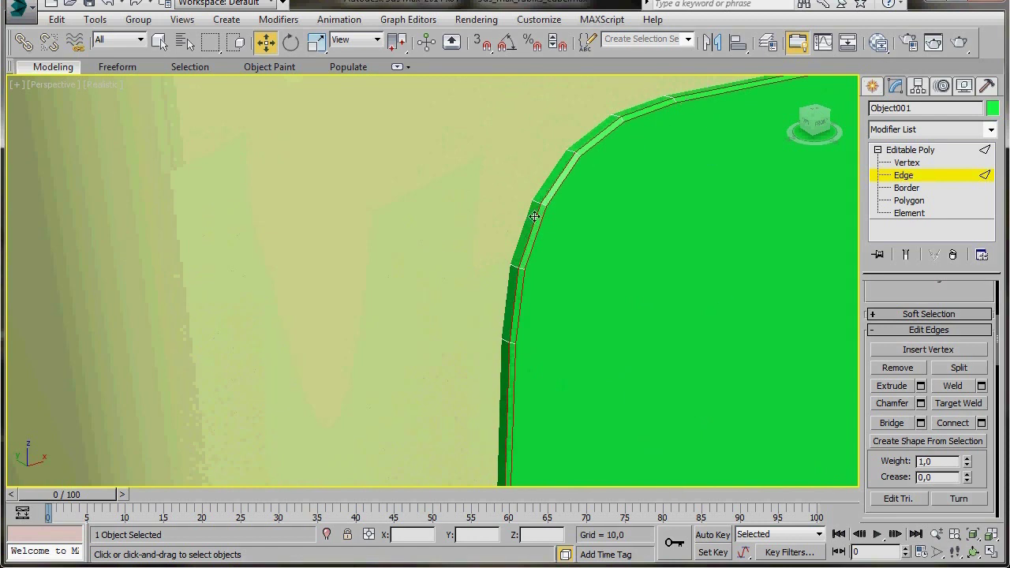
middle_drag(612, 357, 519, 357)
scroll(520, 359, down, 10)
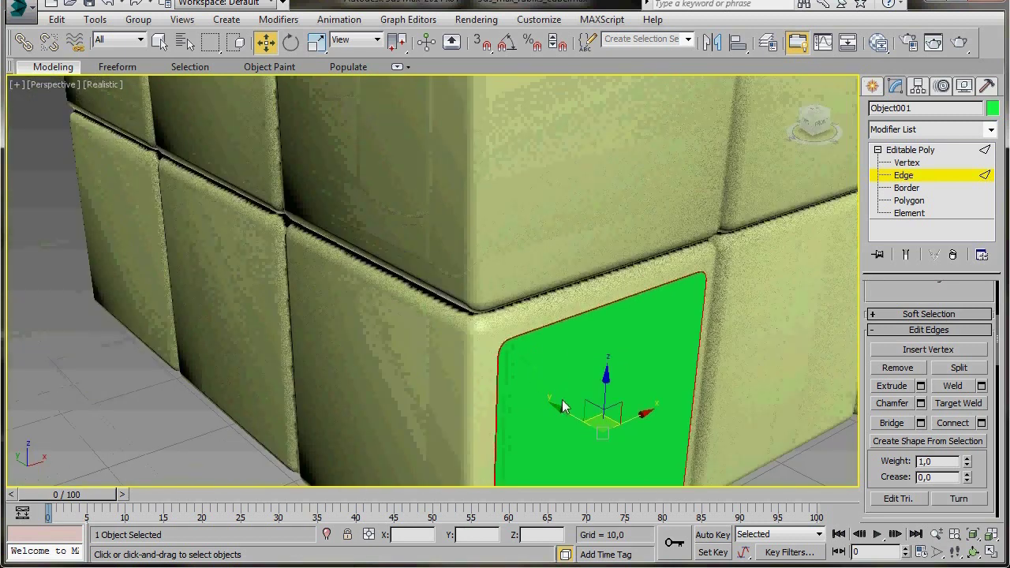
click(812, 122)
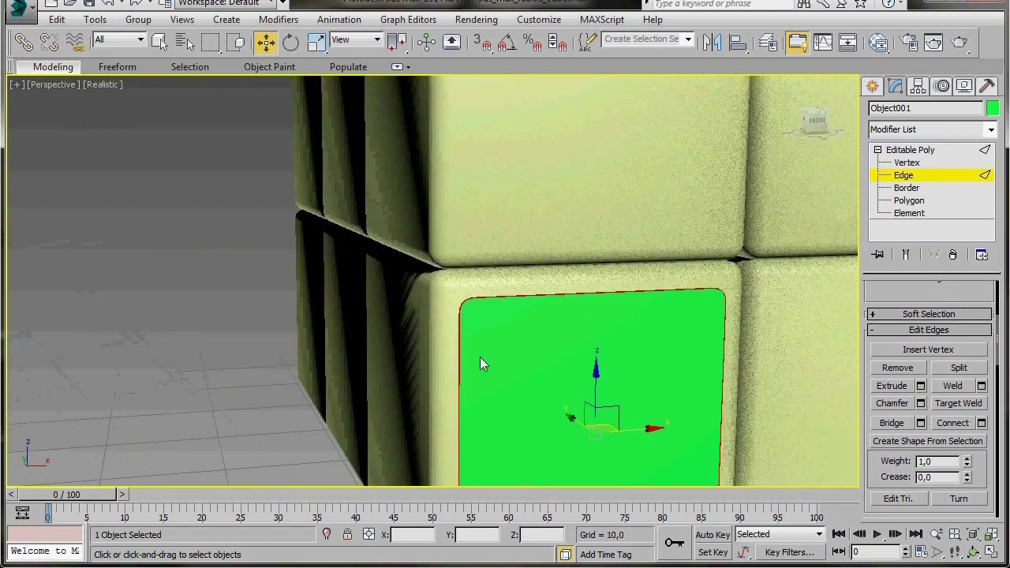
Leave edge editing and return to the object level of the green sticker
click(909, 150)
scroll(487, 275, down, 5)
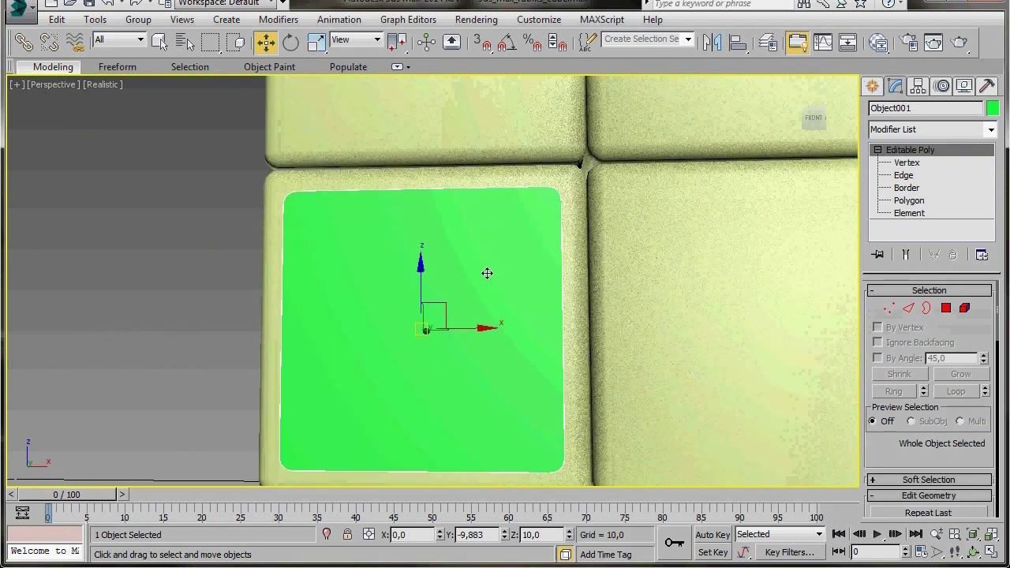
alt+middle_drag(489, 278, 408, 348)
scroll(408, 348, down, 3)
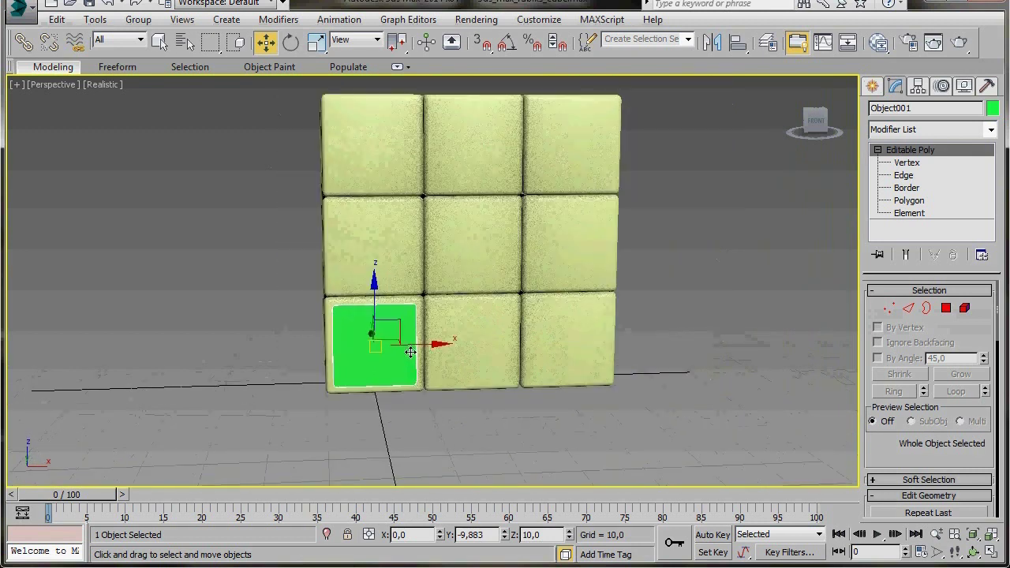
scroll(410, 351, down, 3)
scroll(402, 350, down, 2)
click(959, 149)
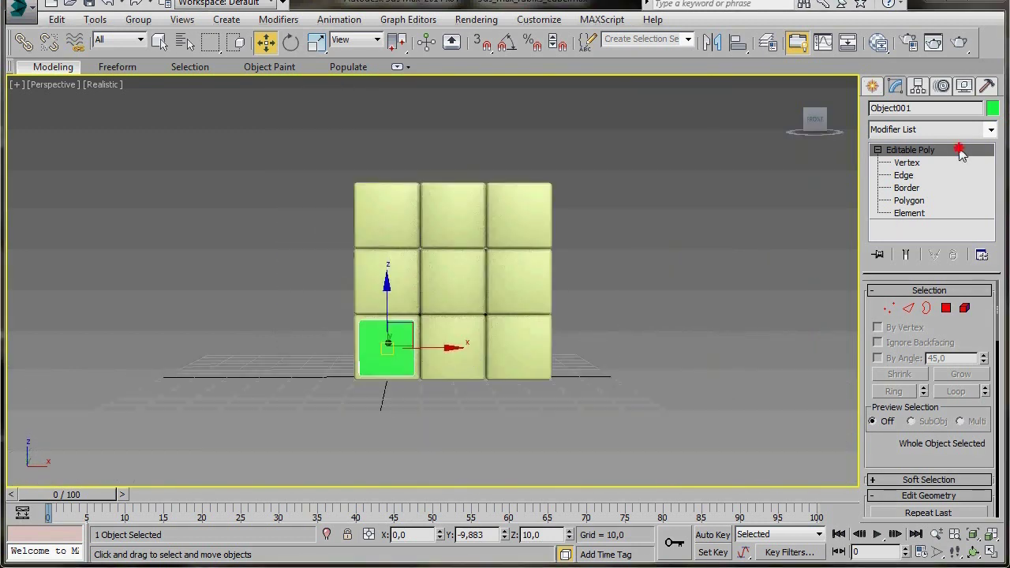
key(2)
click(913, 154)
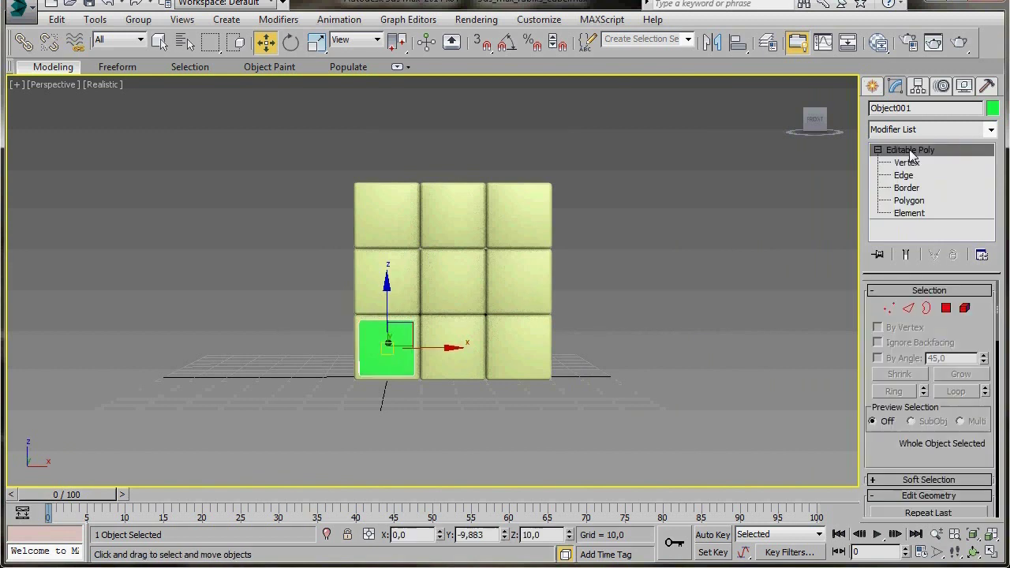
Start an Array of the green sticker and reset all of its parameters
click(872, 85)
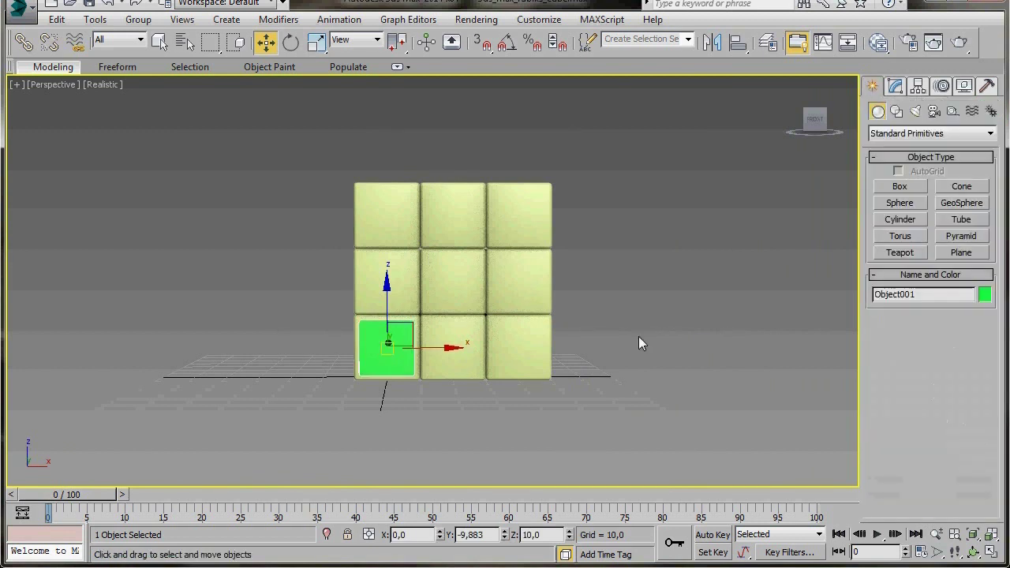
scroll(458, 395, up, 2)
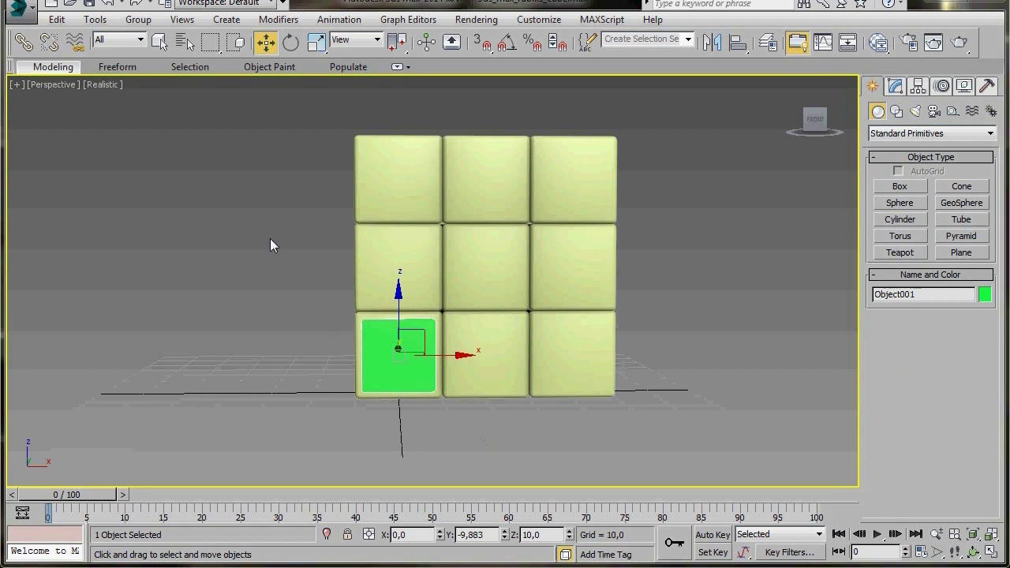
click(93, 20)
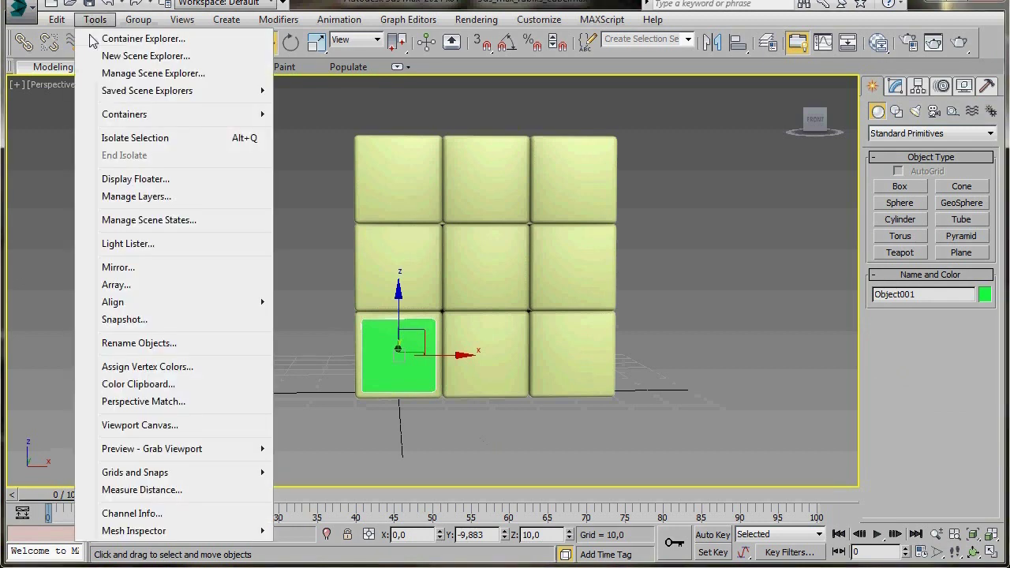
click(115, 285)
drag(433, 145, 647, 36)
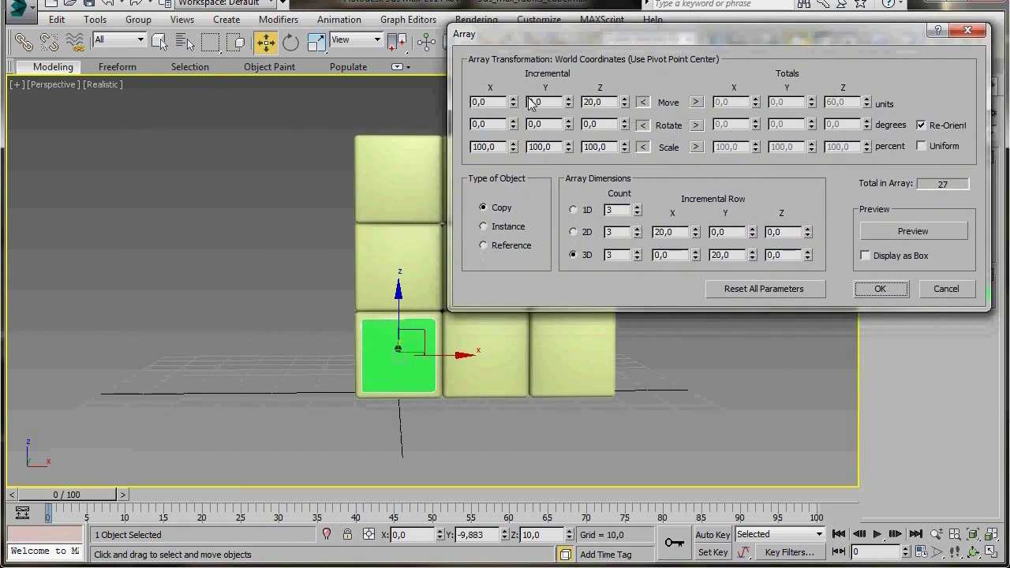
click(762, 288)
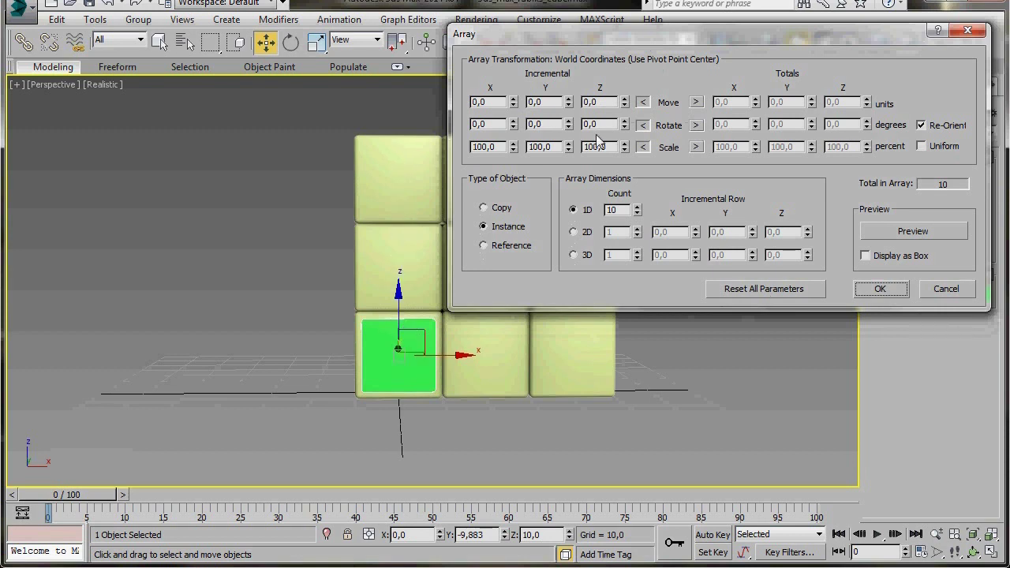
Set the array to copies with a 1D count of 3 and a Z move of 20, and preview the column
click(484, 208)
double_click(612, 210)
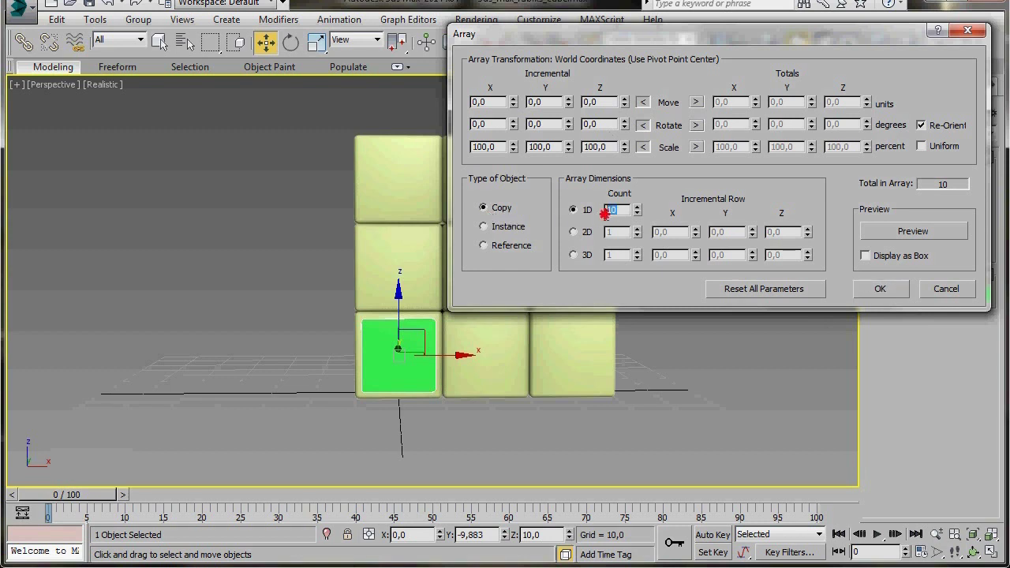
text(3)
double_click(584, 101)
text(20)
click(895, 231)
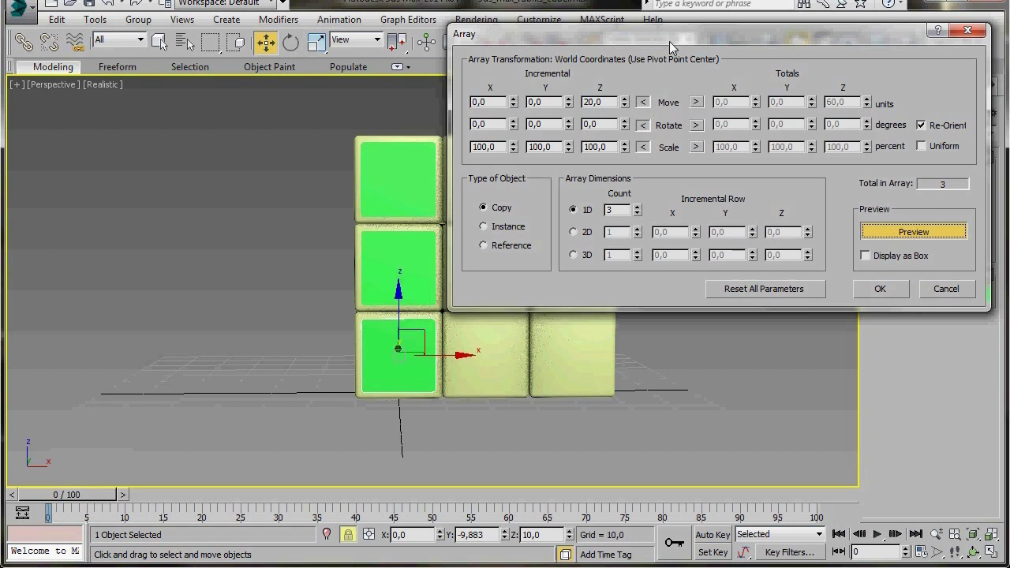
Add a second array dimension with a count of 3 and an X row offset of 20, and create the sticker copies
mouse_move(706, 40)
mouse_down()
mouse_move(784, 43)
mouse_move(701, 26)
mouse_up()
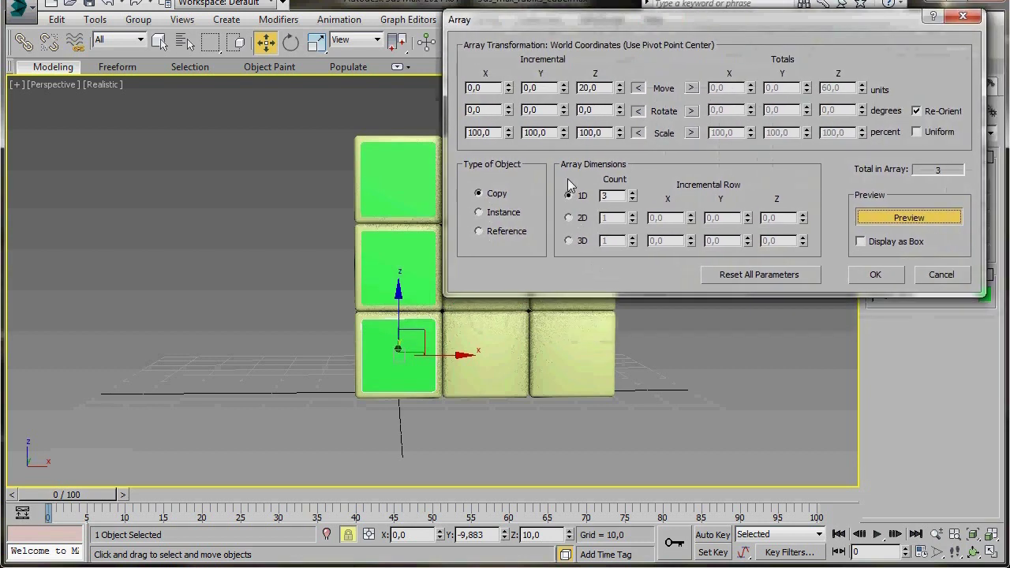
click(568, 218)
double_click(620, 219)
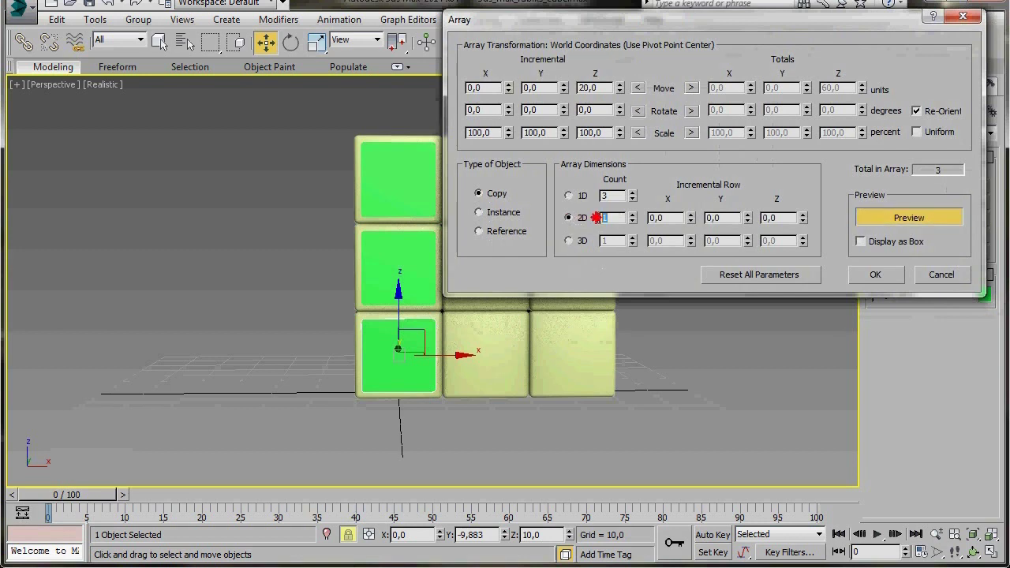
text(3)
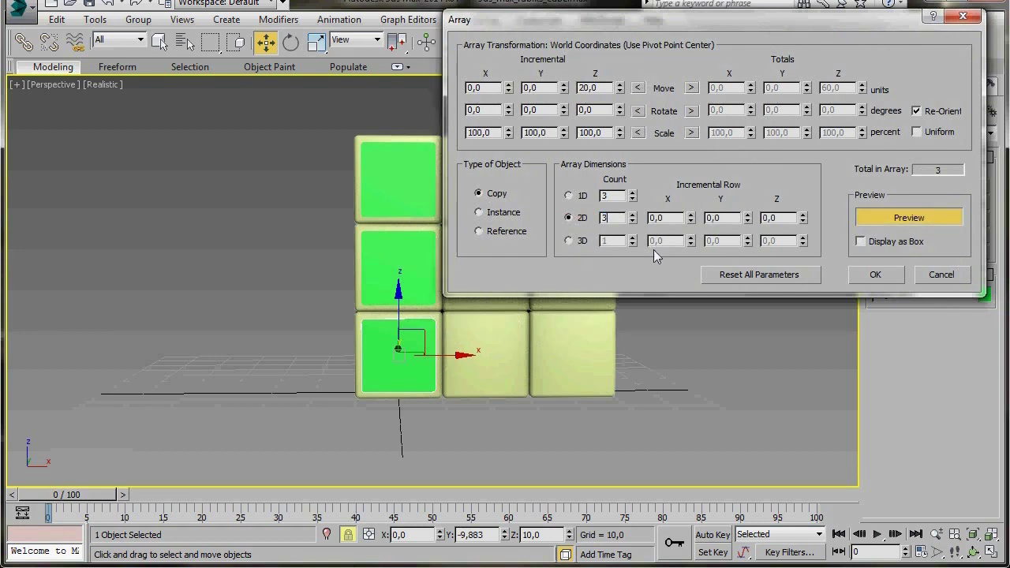
click(662, 218)
text(20)
click(886, 222)
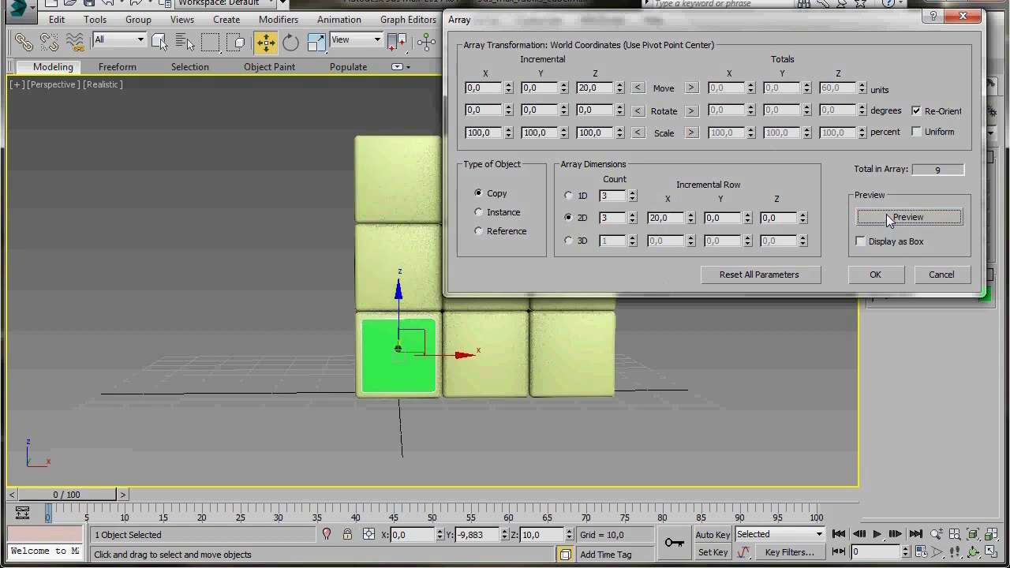
click(874, 273)
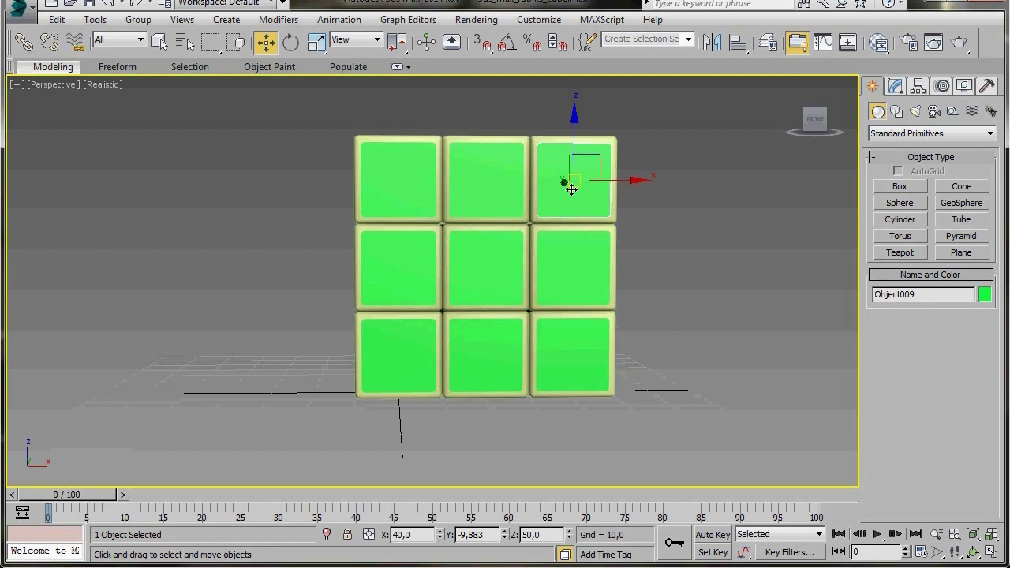
Select all nine green stickers on the front face and group them under the default group name
ctrl+click(483, 182)
ctrl+click(412, 181)
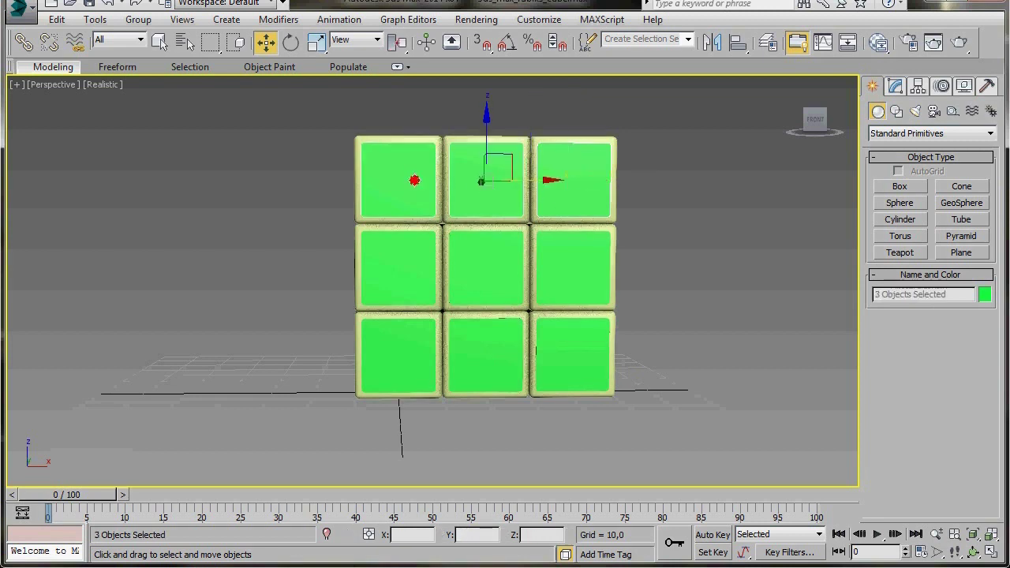
ctrl+click(423, 257)
ctrl+click(501, 266)
ctrl+click(561, 276)
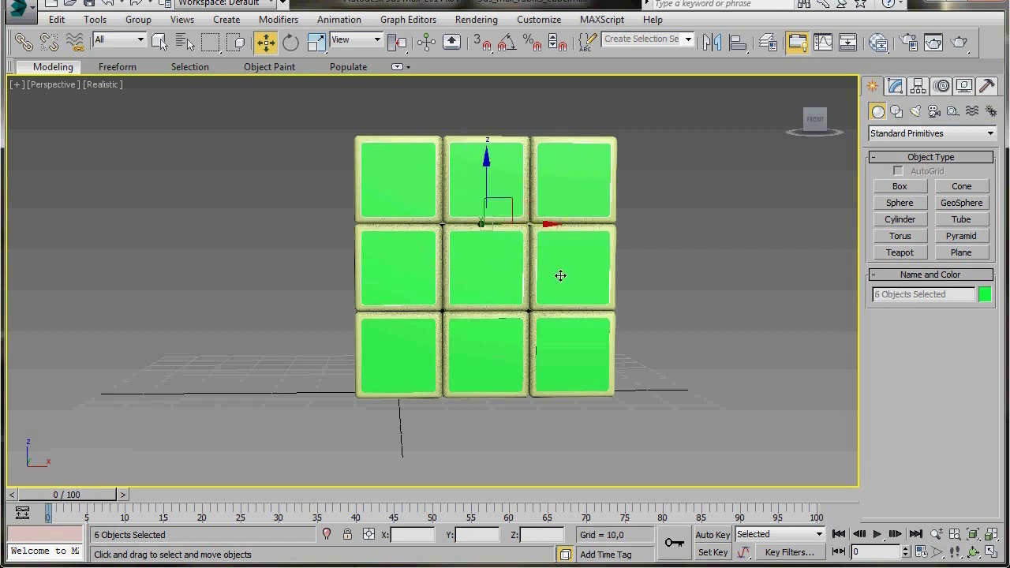
ctrl+click(575, 355)
ctrl+click(494, 352)
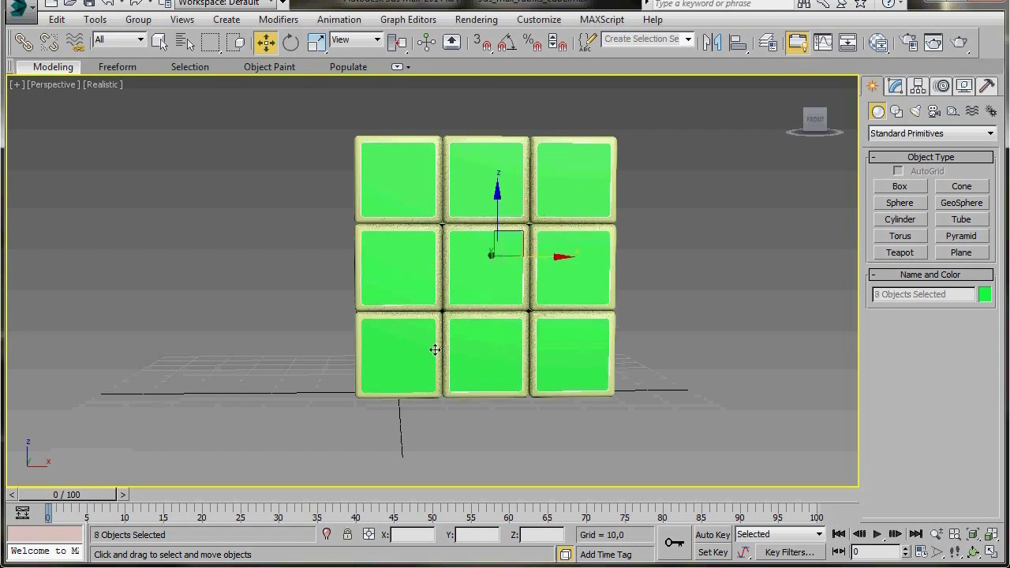
ctrl+click(382, 338)
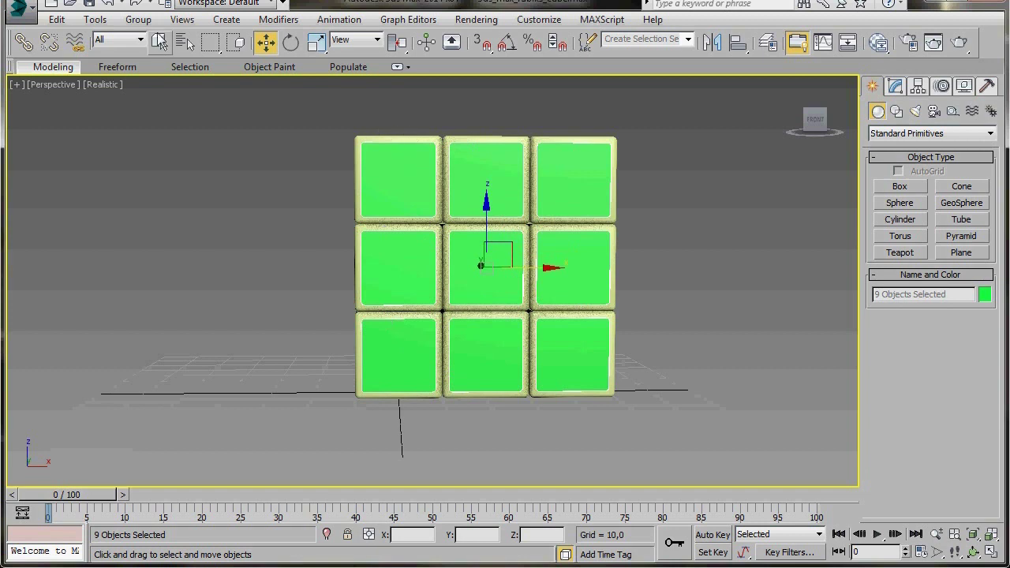
click(138, 19)
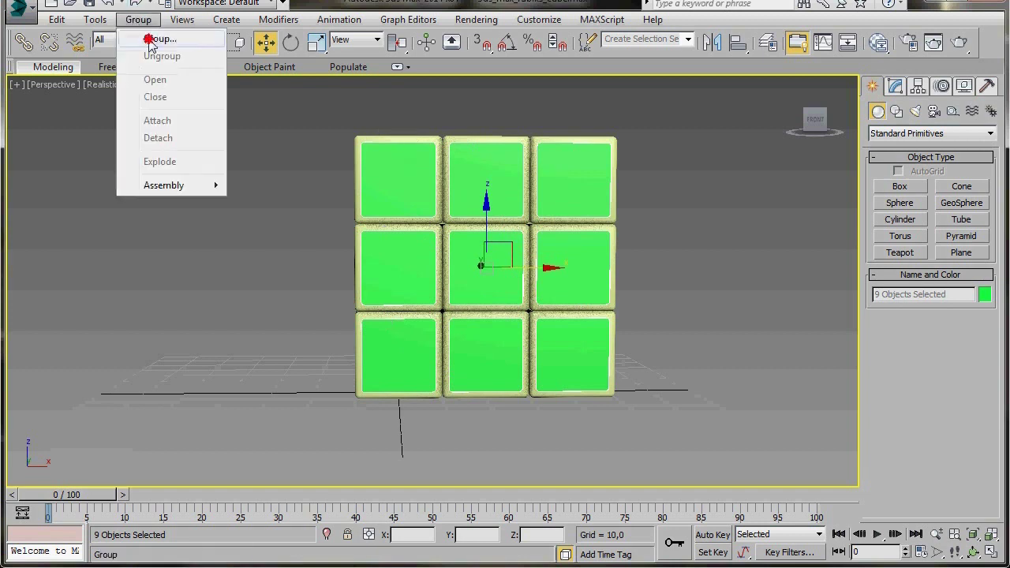
click(147, 36)
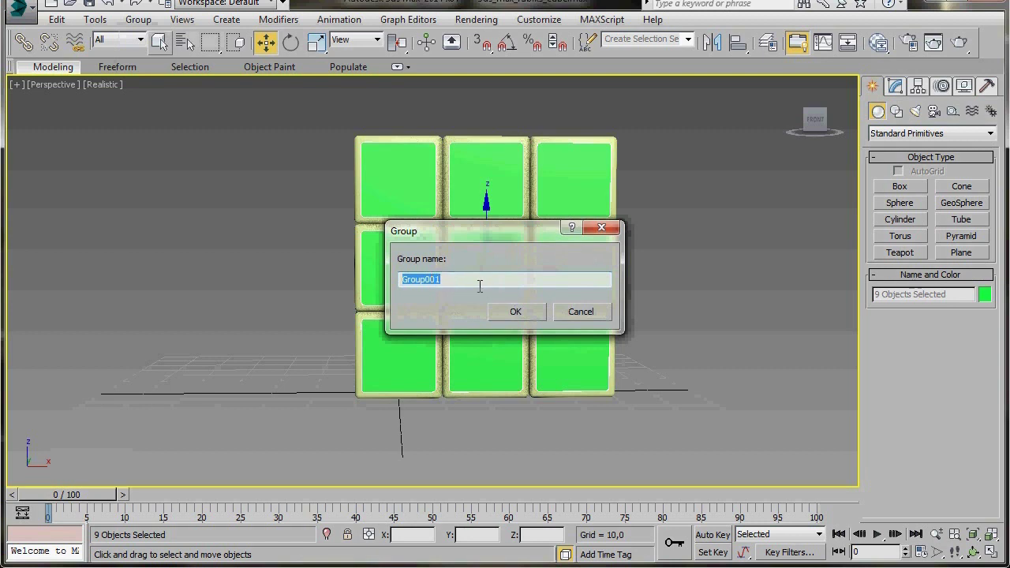
click(507, 314)
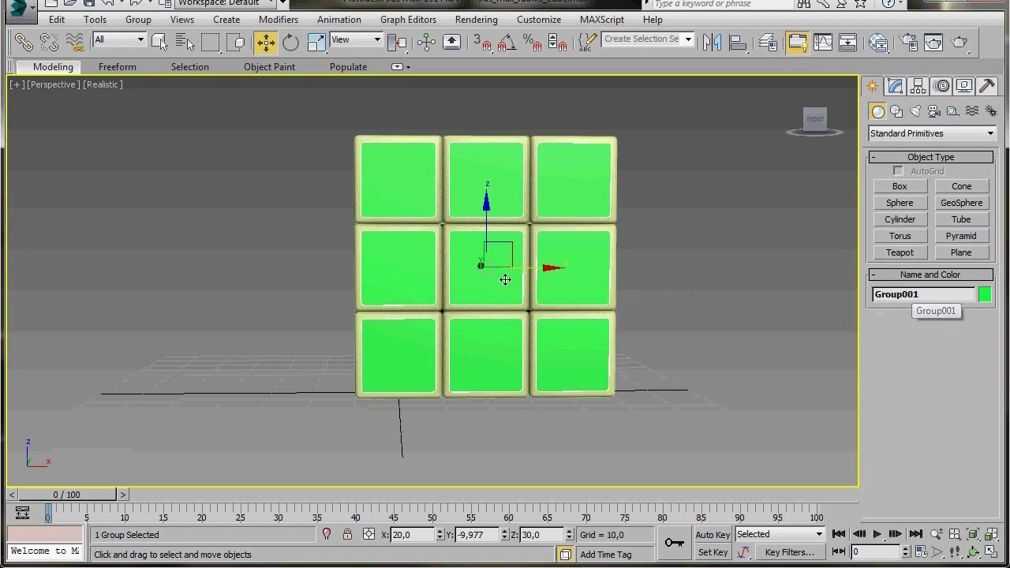
Select all 27 chamfered cubes without the green stickers and change their object color to black
alt+middle_drag(258, 266, 383, 301)
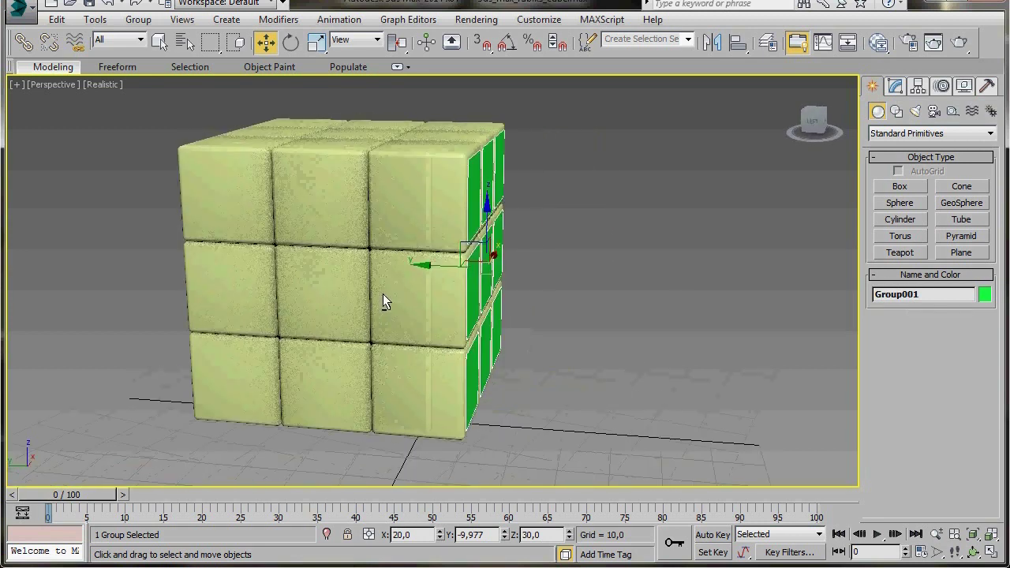
drag(231, 89, 426, 457)
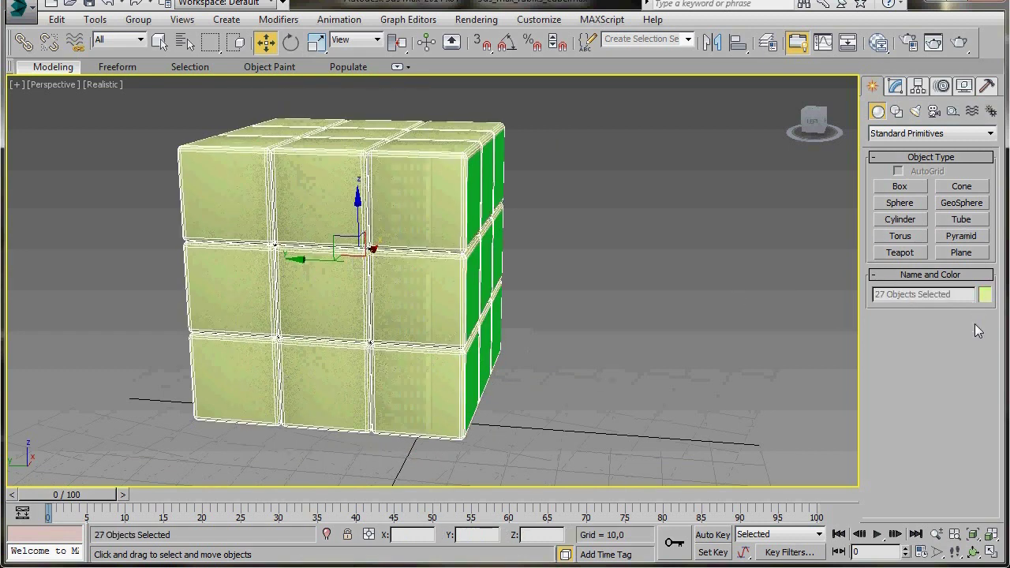
click(984, 294)
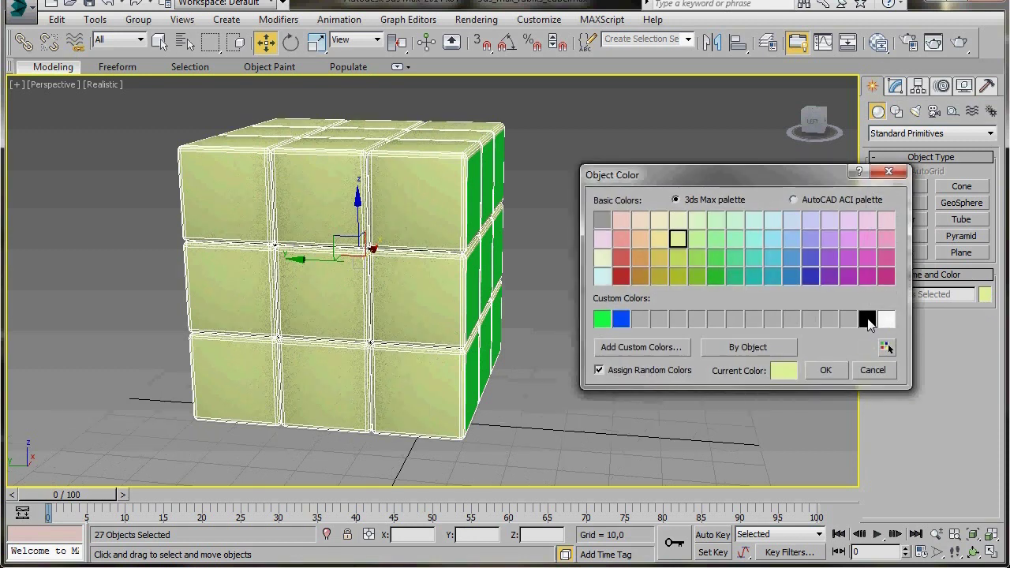
click(867, 319)
click(824, 372)
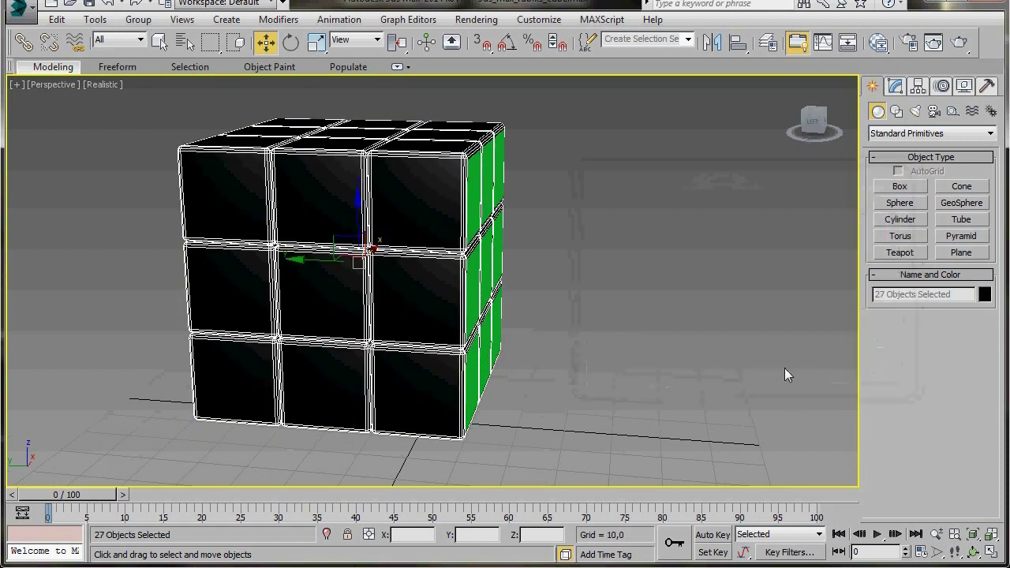
mouse_move(628, 359)
alt+middle_down()
mouse_move(514, 354)
mouse_move(516, 344)
mouse_move(571, 342)
mouse_move(626, 352)
alt+middle_up()
click(575, 340)
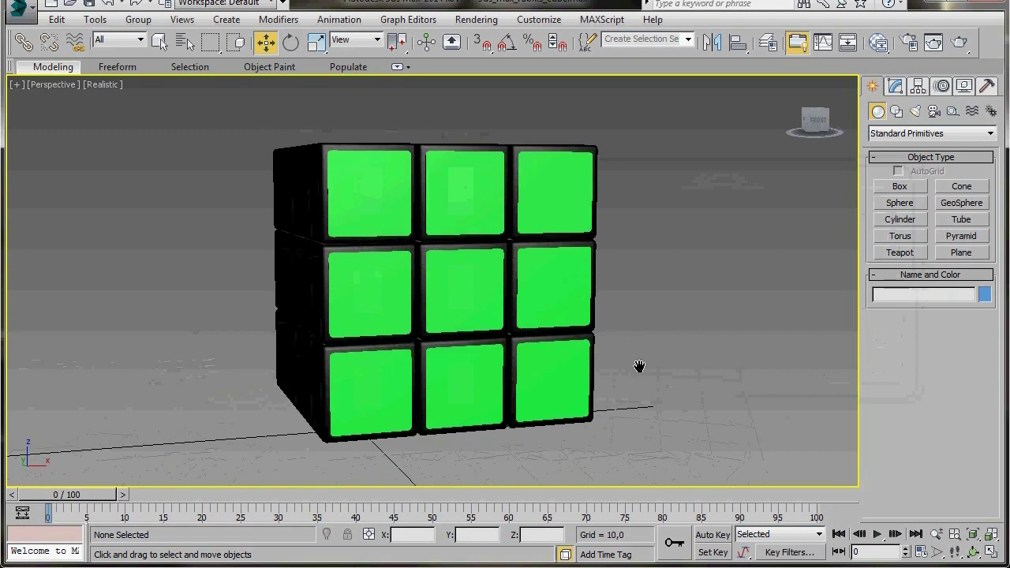
middle_drag(637, 368, 656, 374)
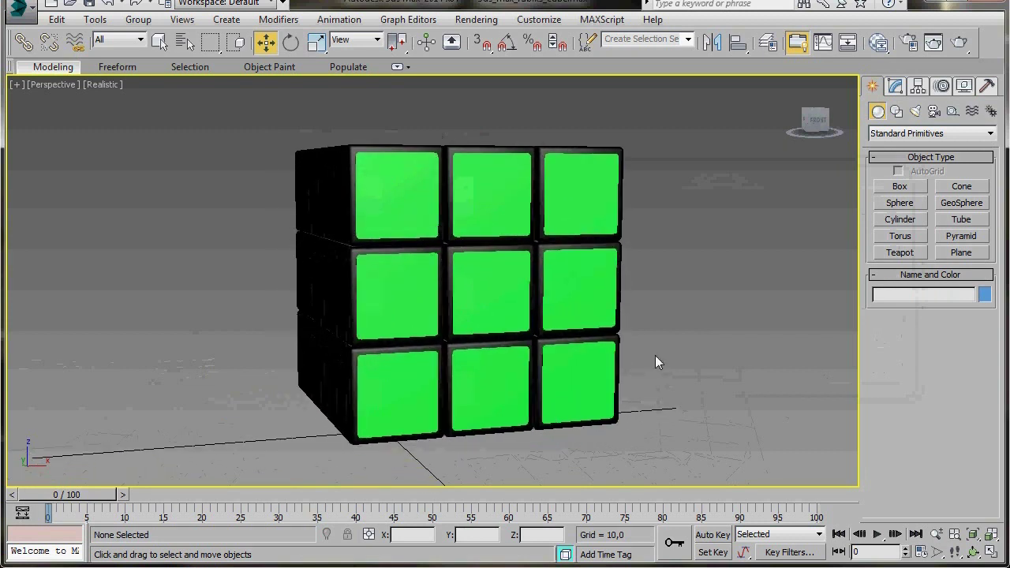
Start an Array of the front green sticker group and reset all of its parameters
click(580, 315)
click(94, 20)
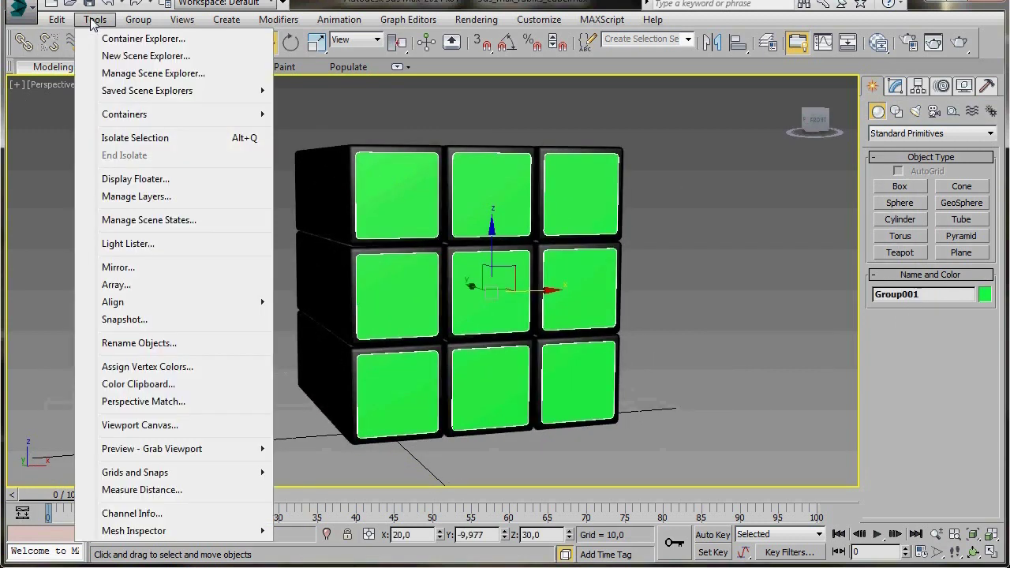
click(115, 285)
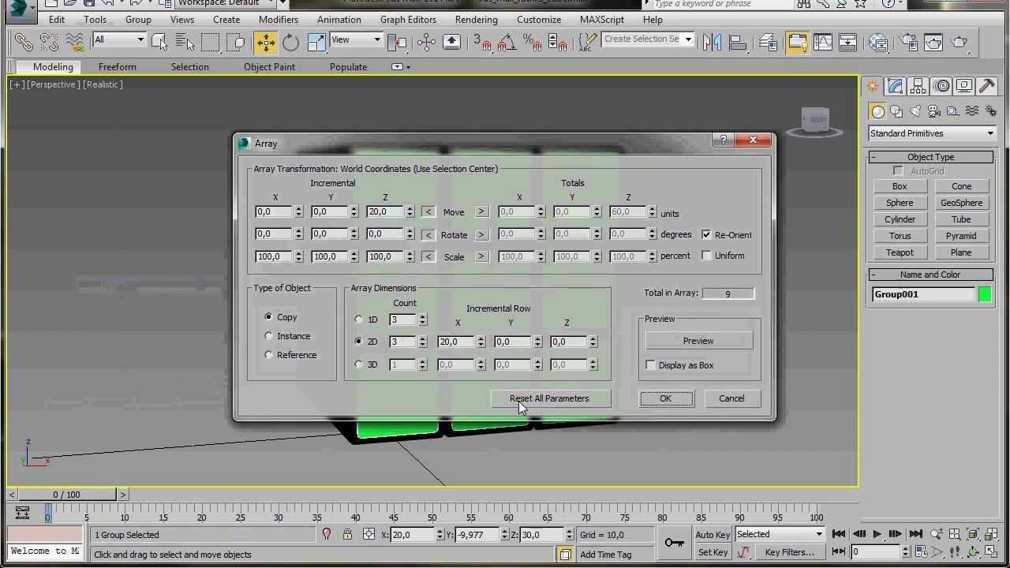
click(545, 400)
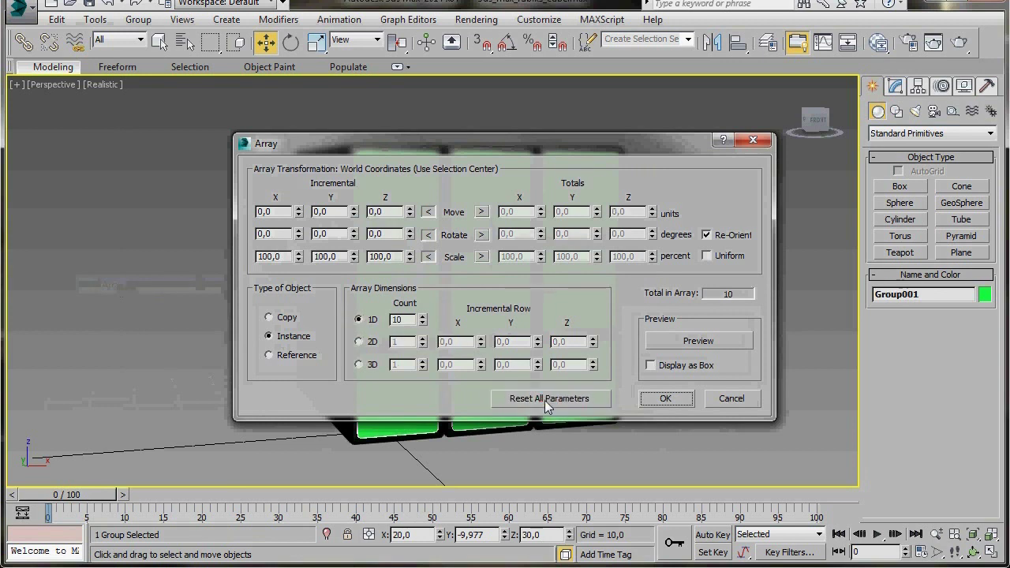
Set the sticker group's array to copies with a 1D count of 2
click(269, 319)
drag(403, 320, 388, 327)
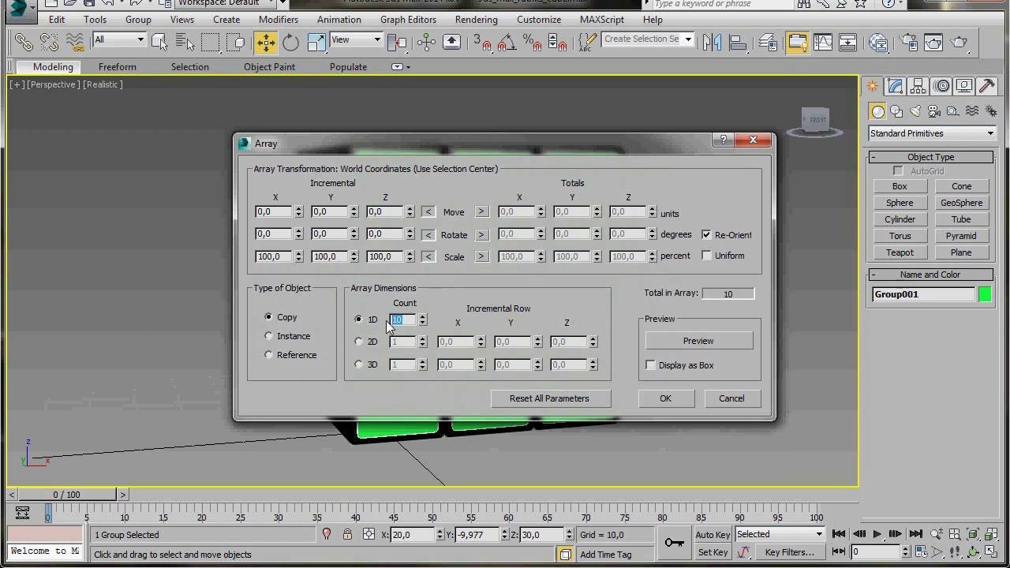
drag(500, 149, 707, 79)
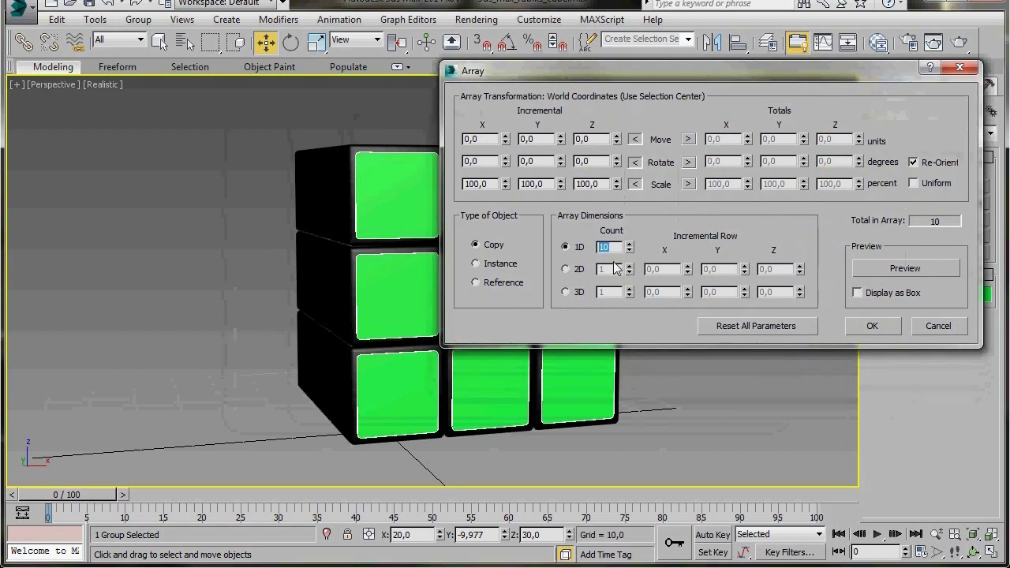
text(2)
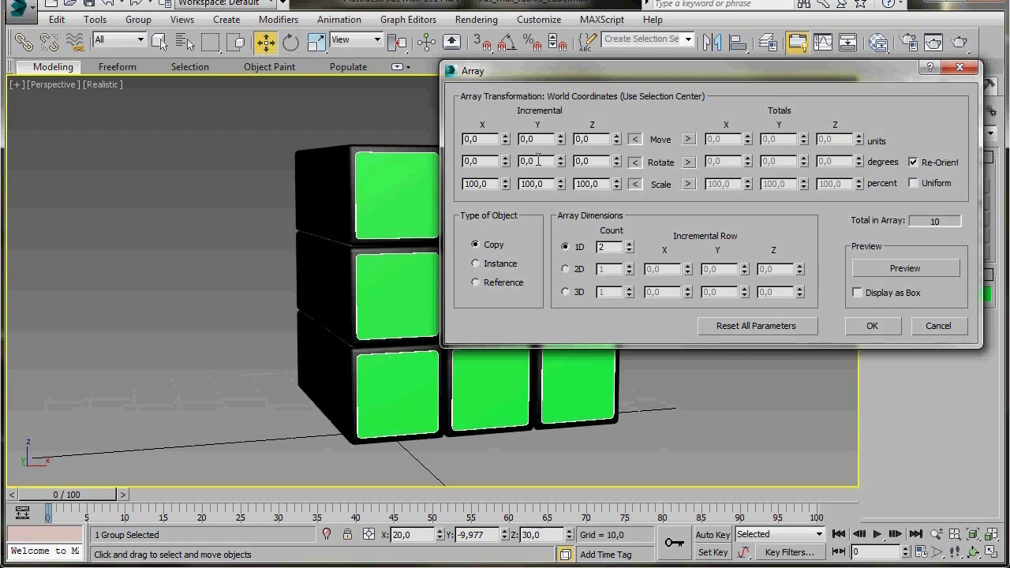
Set the incremental Y move to 60 and preview the sticker copy on the cube's back face
drag(623, 72, 812, 129)
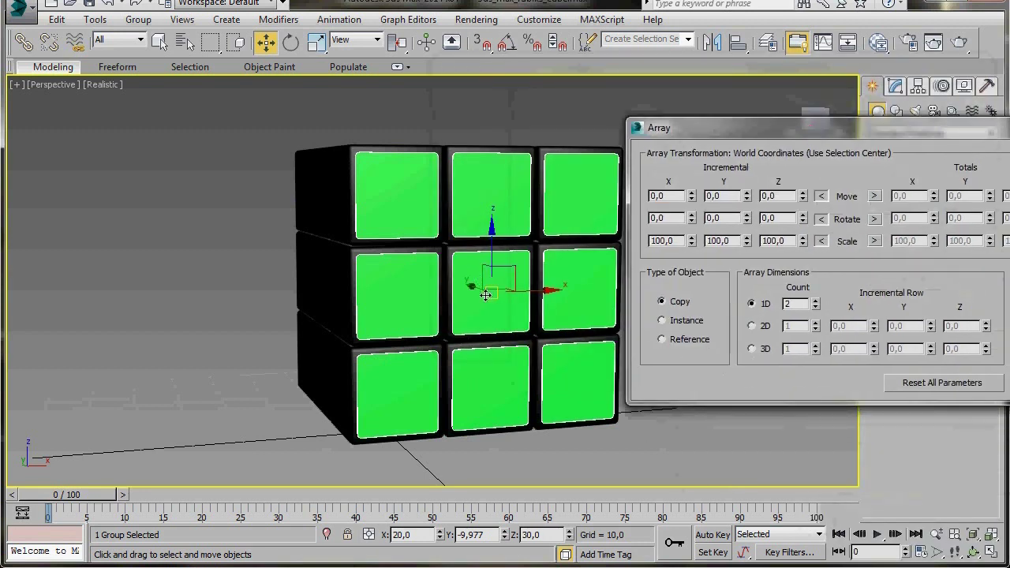
double_click(723, 196)
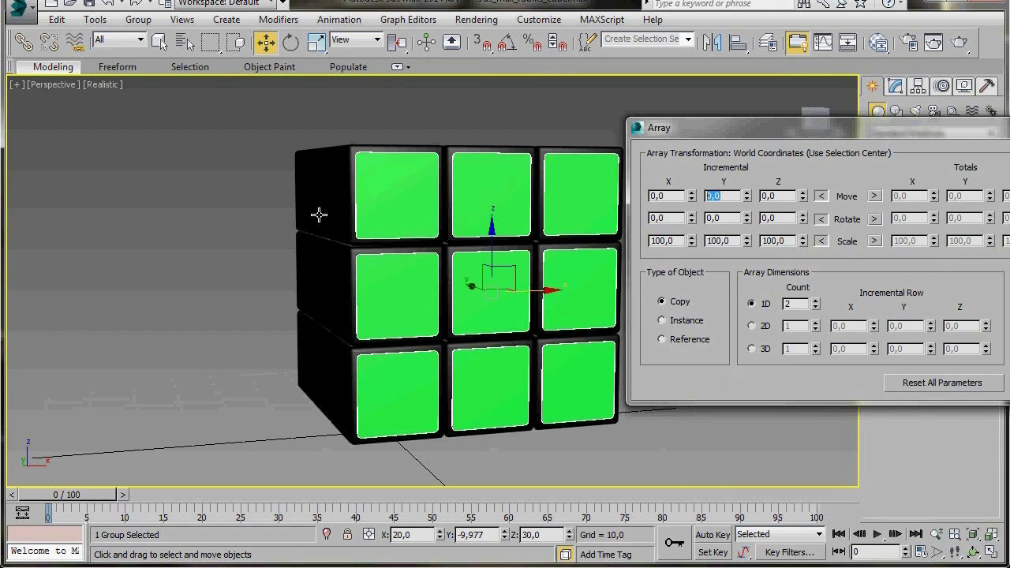
text(60)
drag(881, 131, 675, 48)
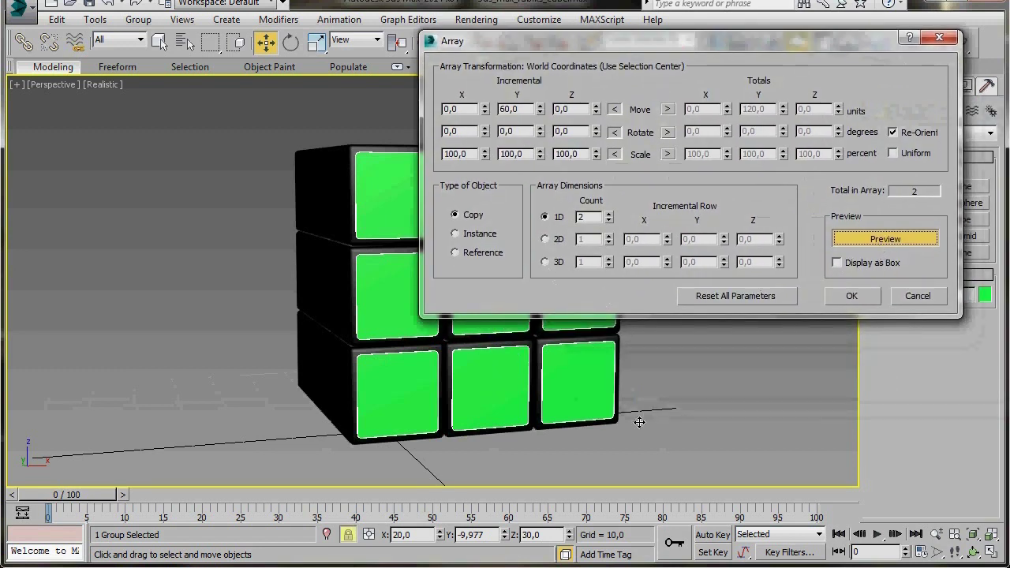
scroll(214, 408, up, 1)
alt+middle_drag(215, 408, 365, 373)
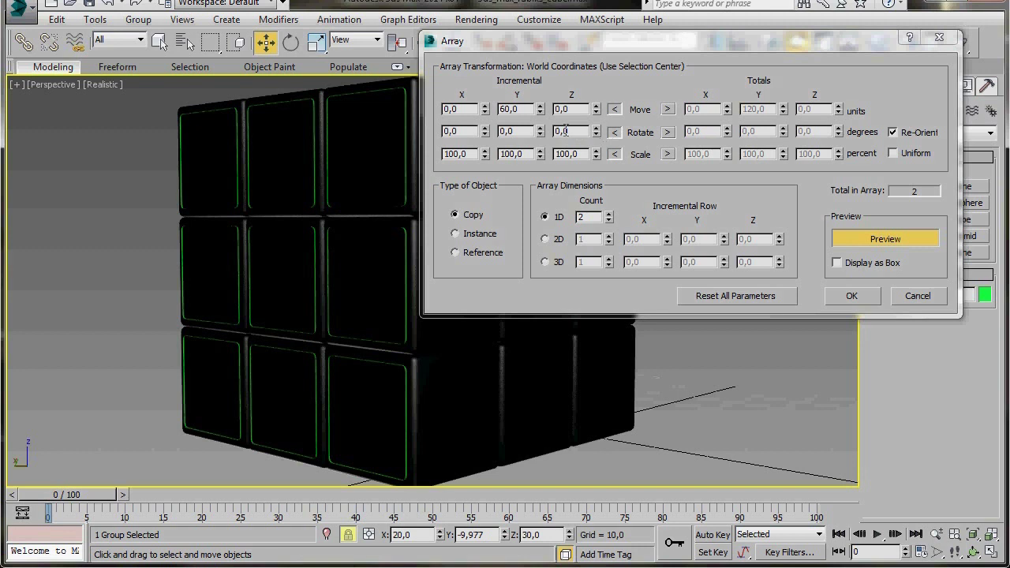
Set the incremental Z rotation to 180 degrees and create the outward-facing sticker group on the back face
drag(571, 133, 551, 132)
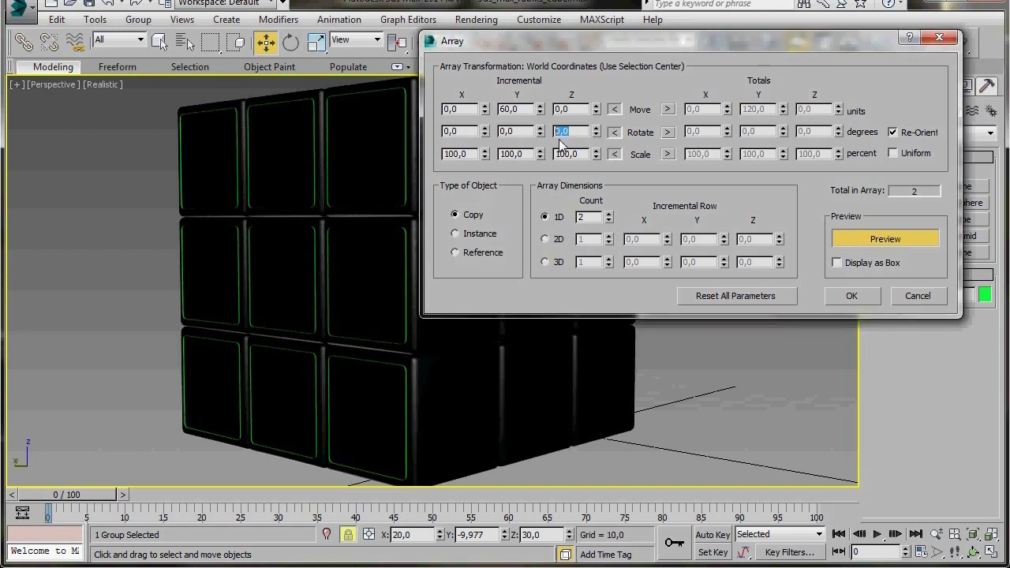
text(180)
click(864, 239)
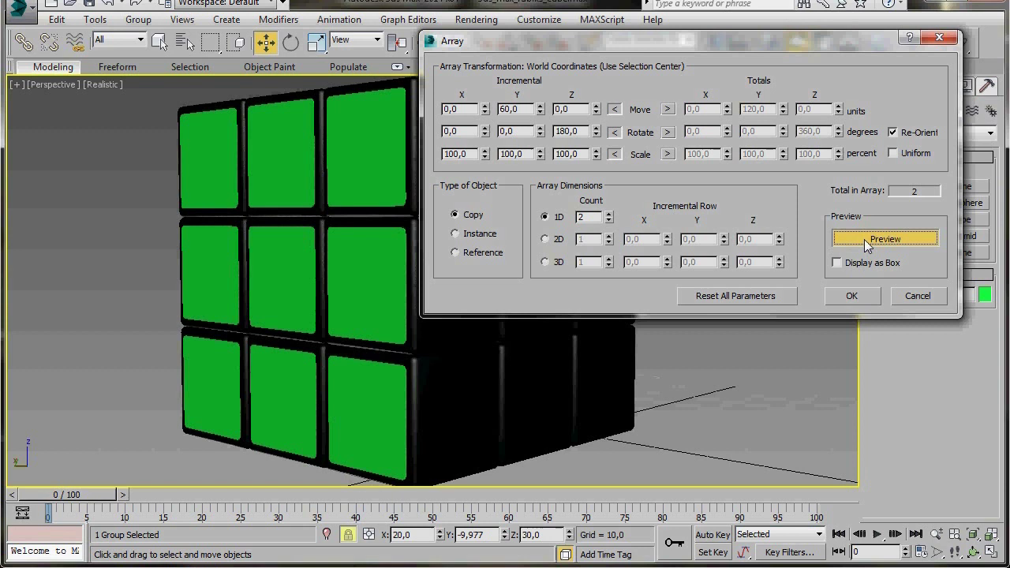
click(848, 296)
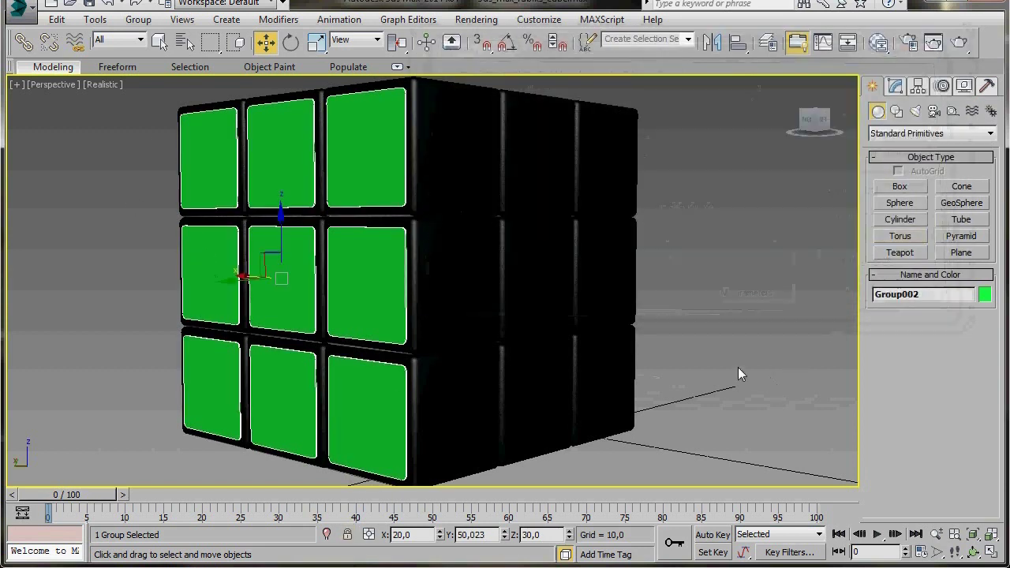
Add a custom blue with Red 0, Green 10 and Blue 216 and apply it to the back sticker group
alt+middle_drag(702, 341, 544, 355)
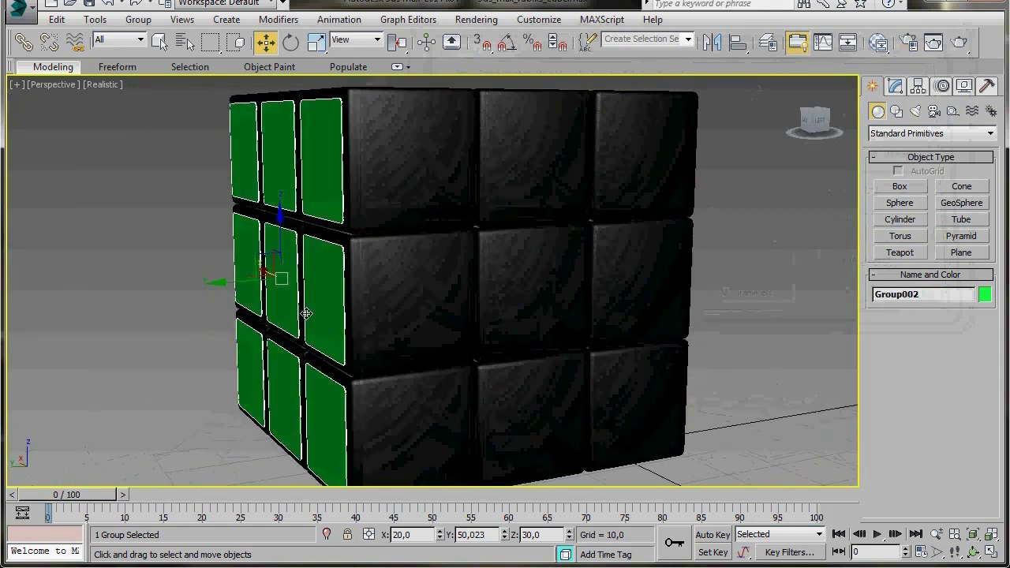
click(986, 298)
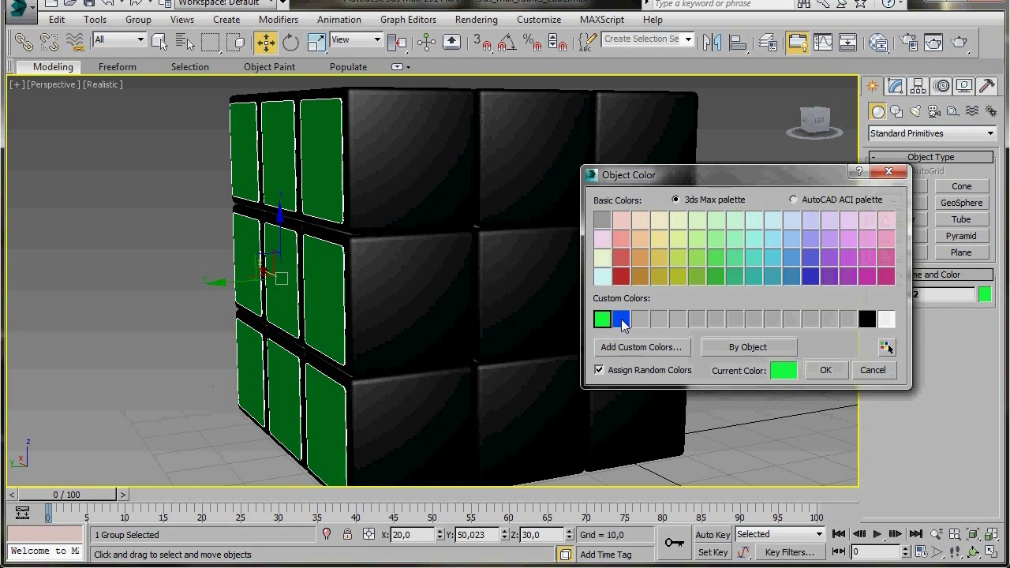
click(632, 348)
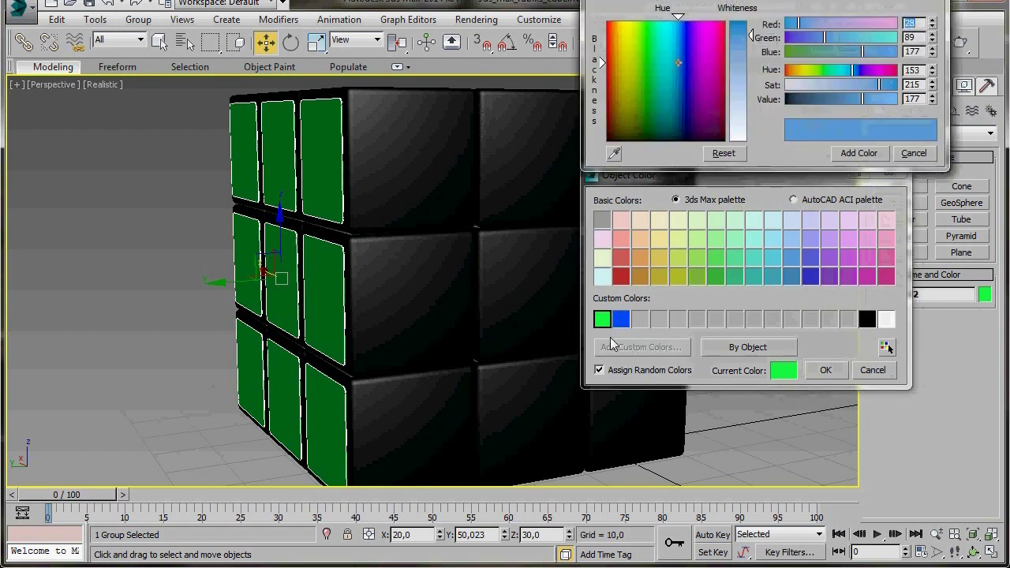
drag(685, 49, 685, 39)
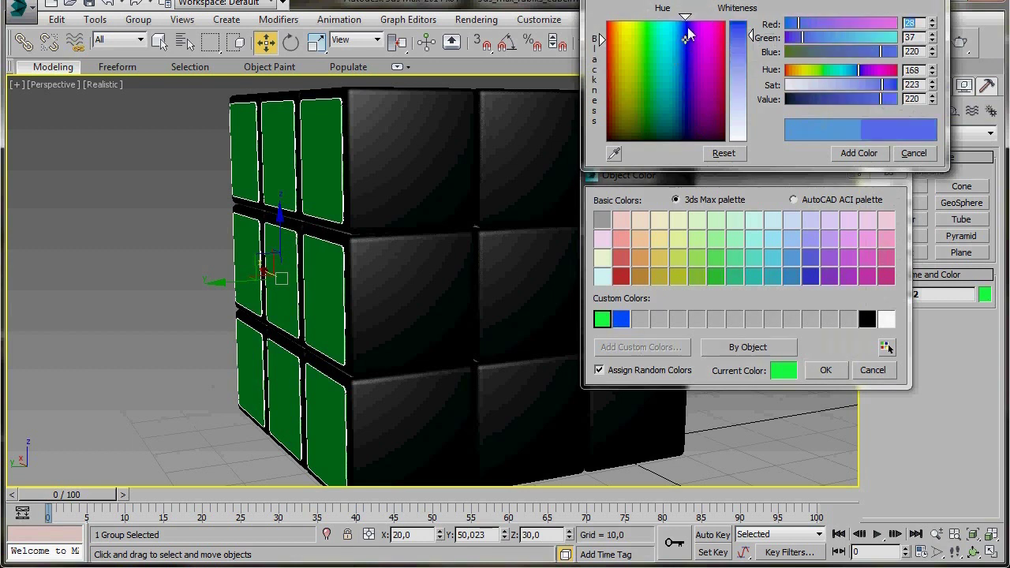
drag(749, 39, 750, 22)
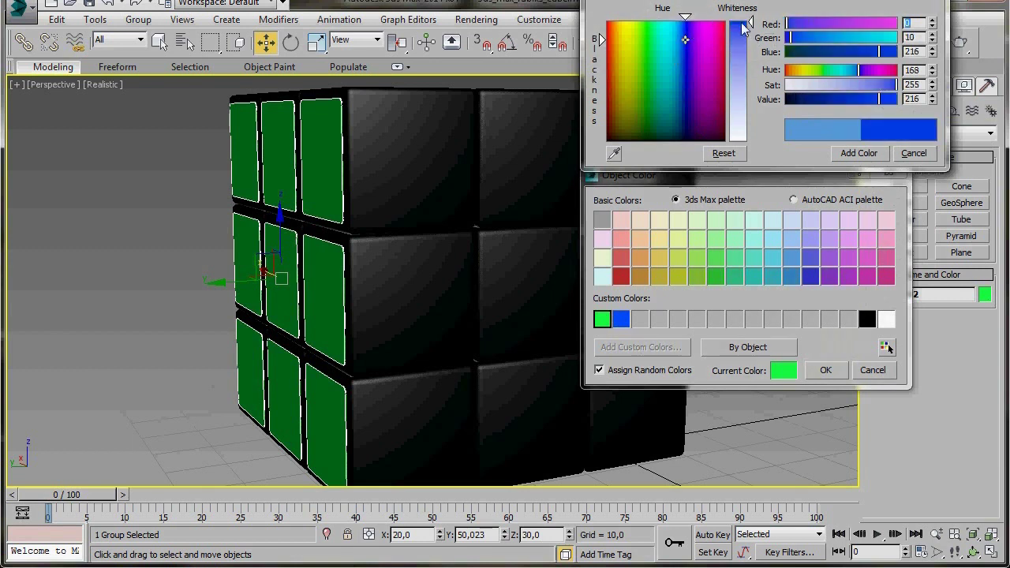
click(854, 155)
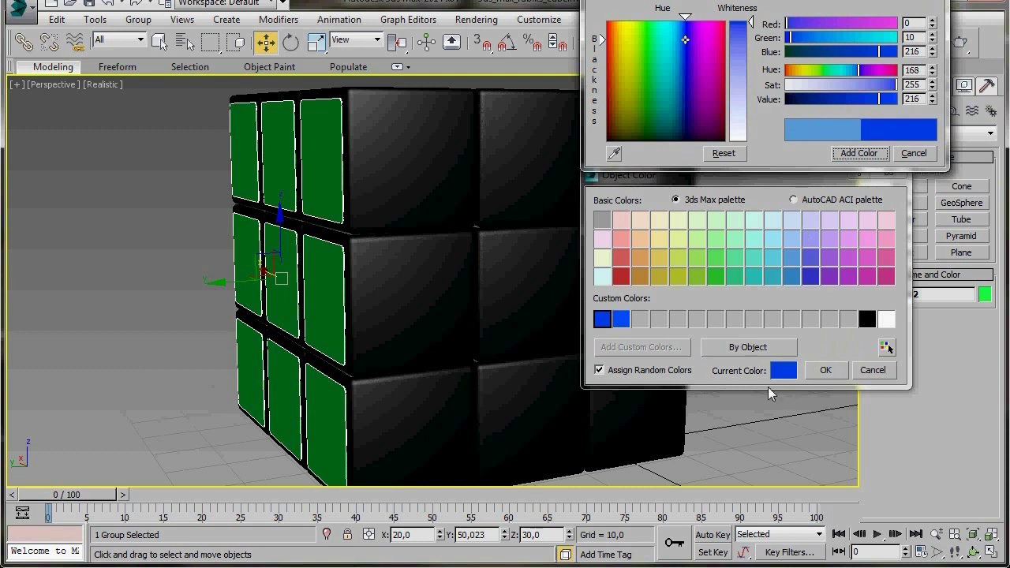
click(823, 370)
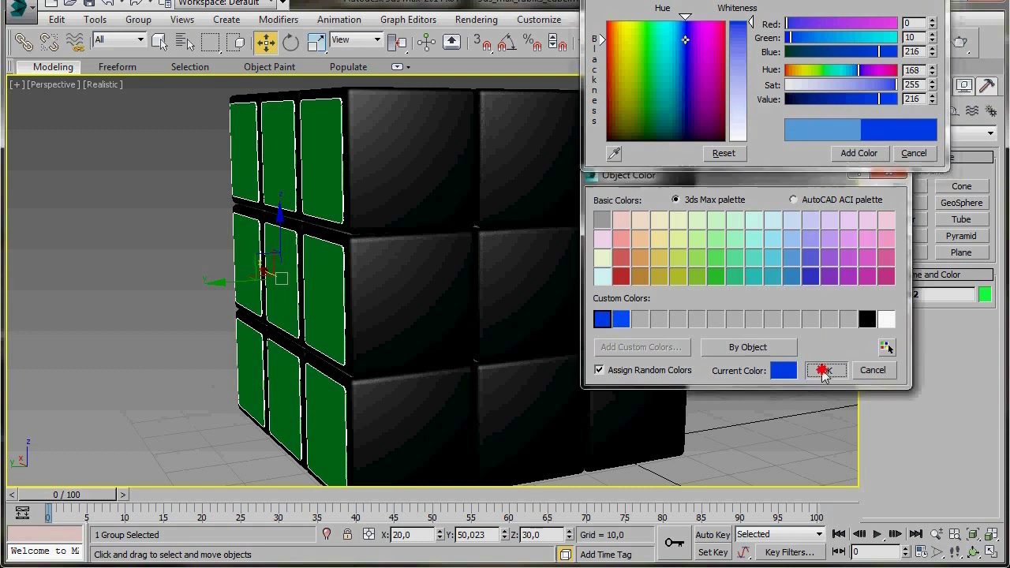
Add the front green sticker group to the selection alongside the blue back group
alt+middle_drag(343, 379, 394, 318)
scroll(397, 323, down, 5)
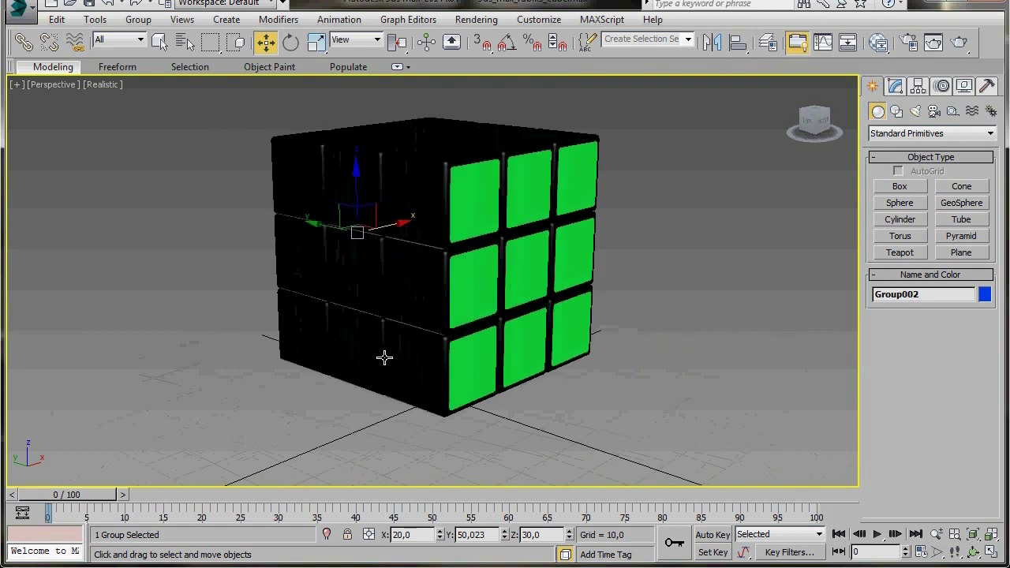
ctrl+click(521, 274)
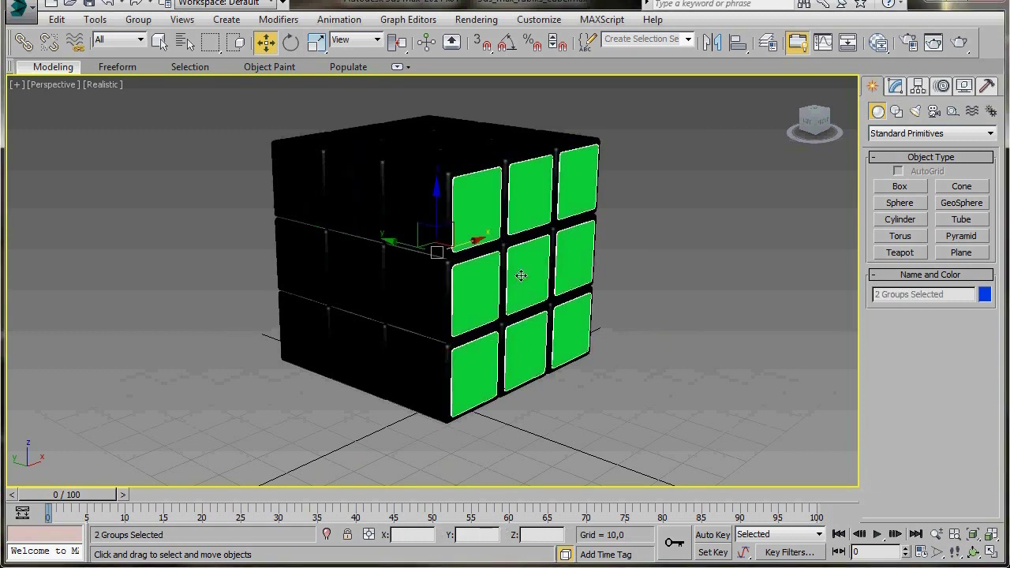
alt+middle_drag(390, 300, 483, 312)
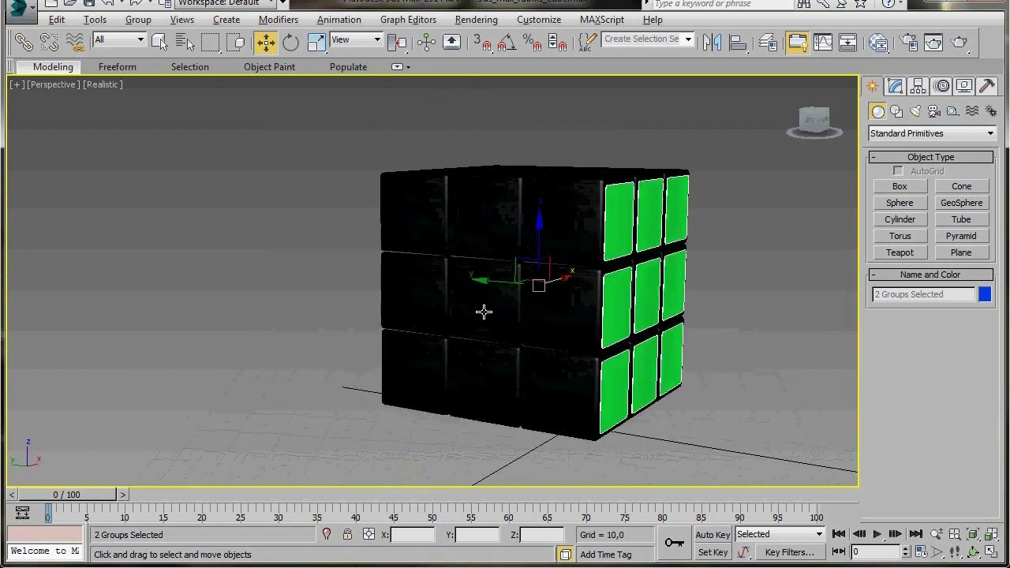
Start an Array of the two selected sticker groups and reset all of its parameters
click(92, 22)
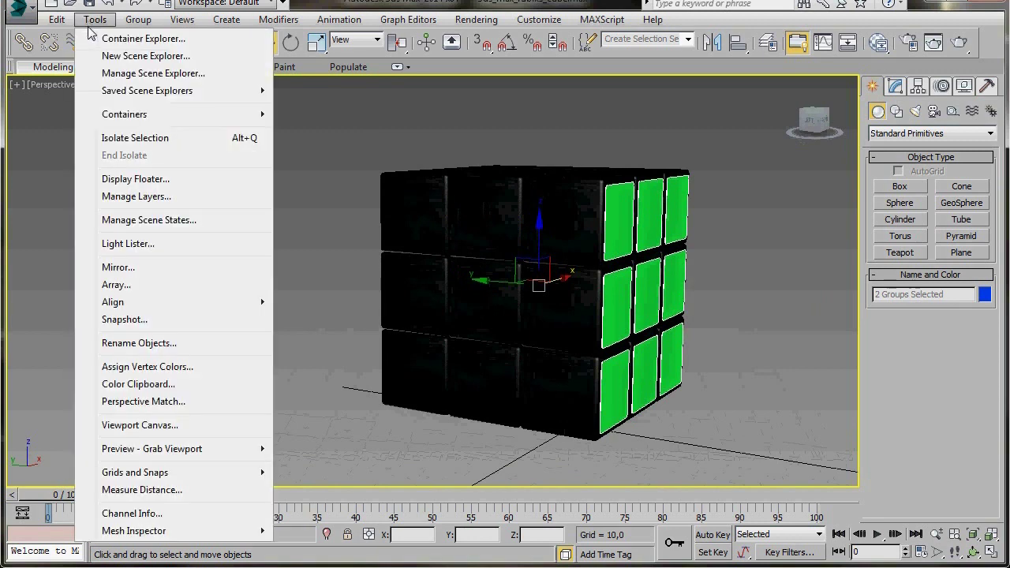
click(117, 285)
drag(477, 151, 240, 34)
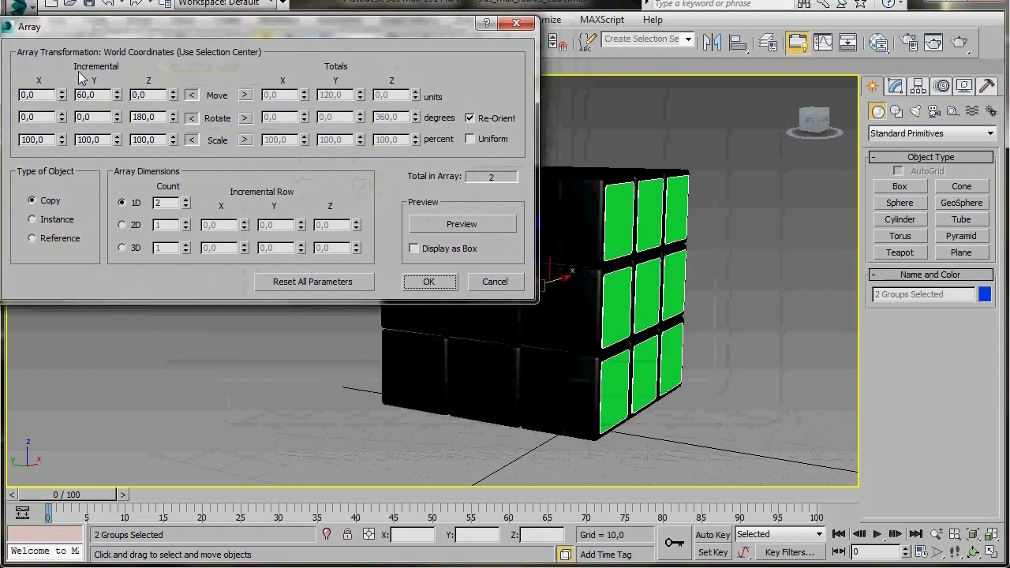
click(303, 286)
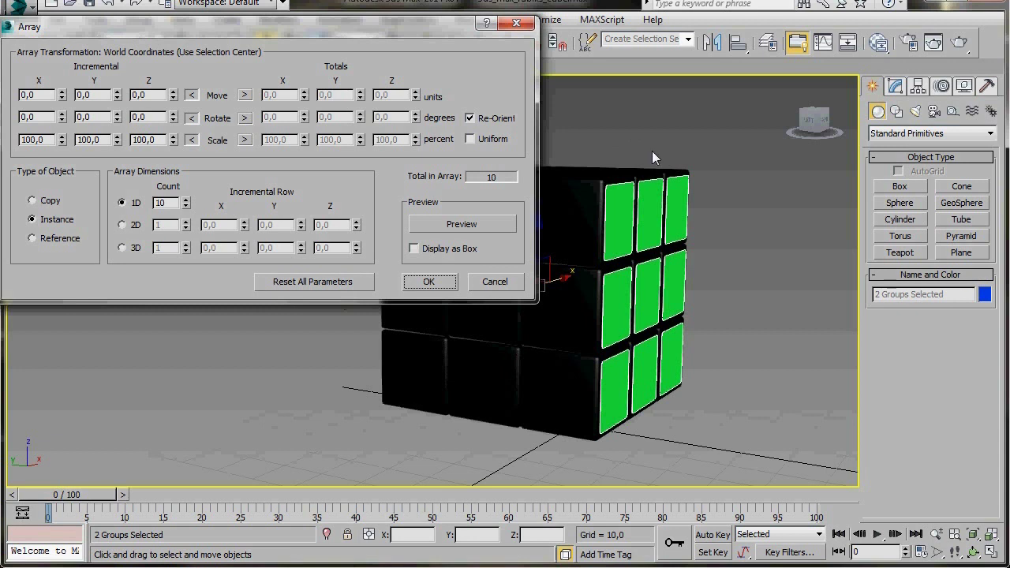
Set the array to copies with a 1D count of 2 and a Z rotation of 90 degrees, and preview it
click(37, 202)
double_click(169, 202)
text(2)
double_click(140, 117)
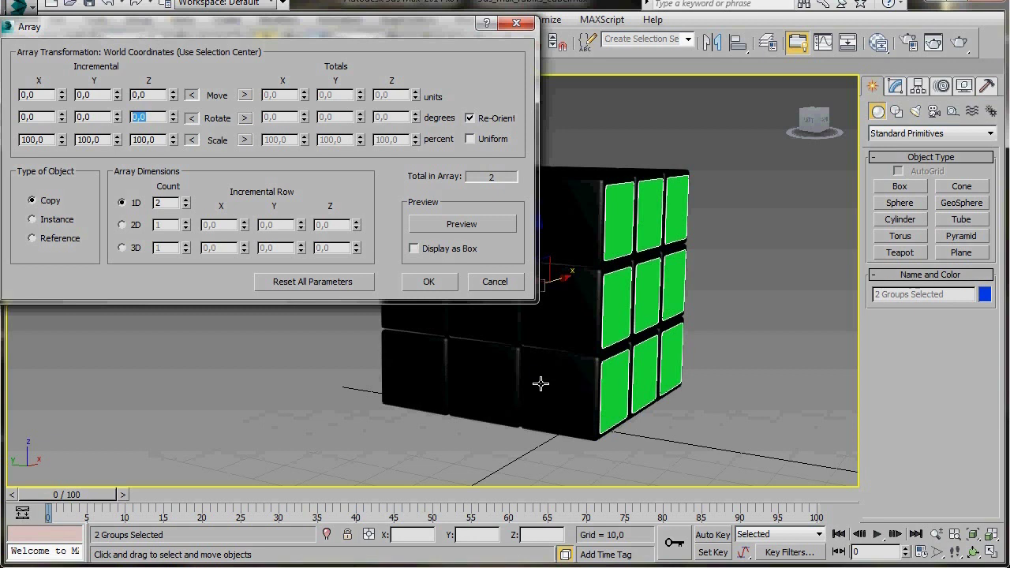
text(90)
click(462, 224)
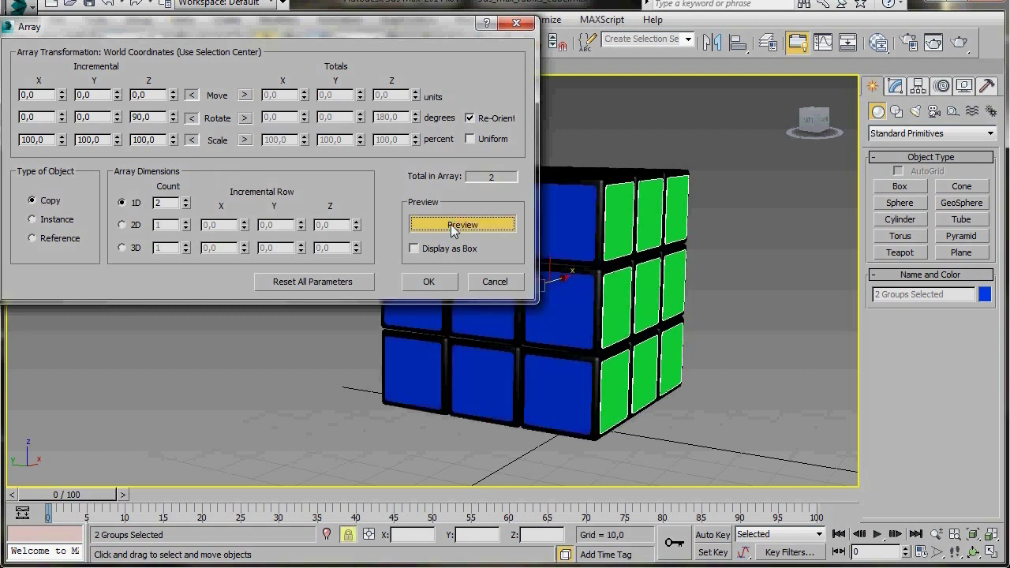
mouse_move(721, 406)
alt+middle_down()
mouse_move(515, 405)
mouse_move(706, 408)
alt+middle_up()
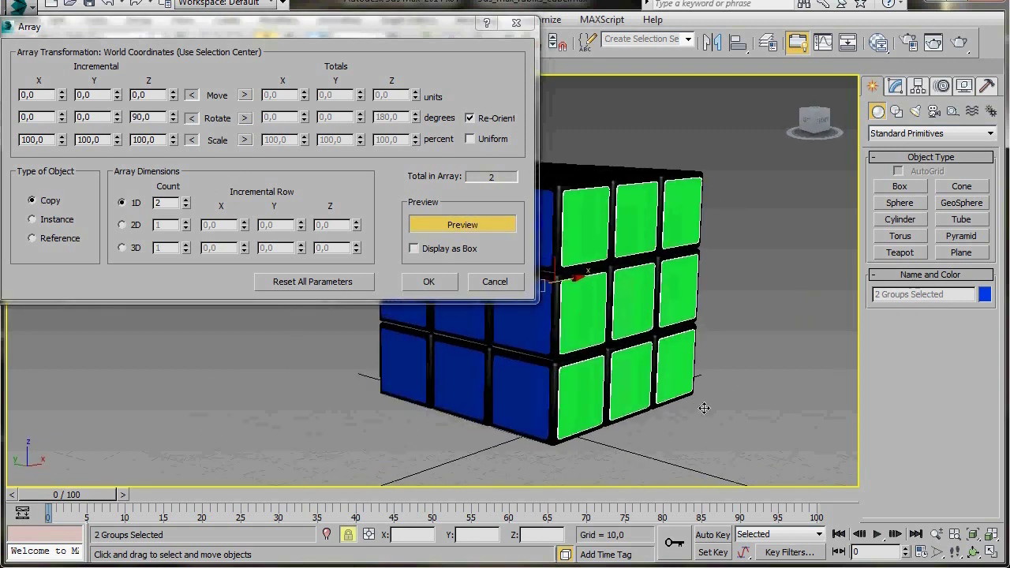
Create the previewed array copies and color the copied blue sticker group on the cube's left face white
click(427, 281)
mouse_move(437, 433)
alt+middle_down()
mouse_move(562, 437)
mouse_move(277, 422)
mouse_move(526, 439)
mouse_move(424, 439)
alt+middle_up()
click(484, 327)
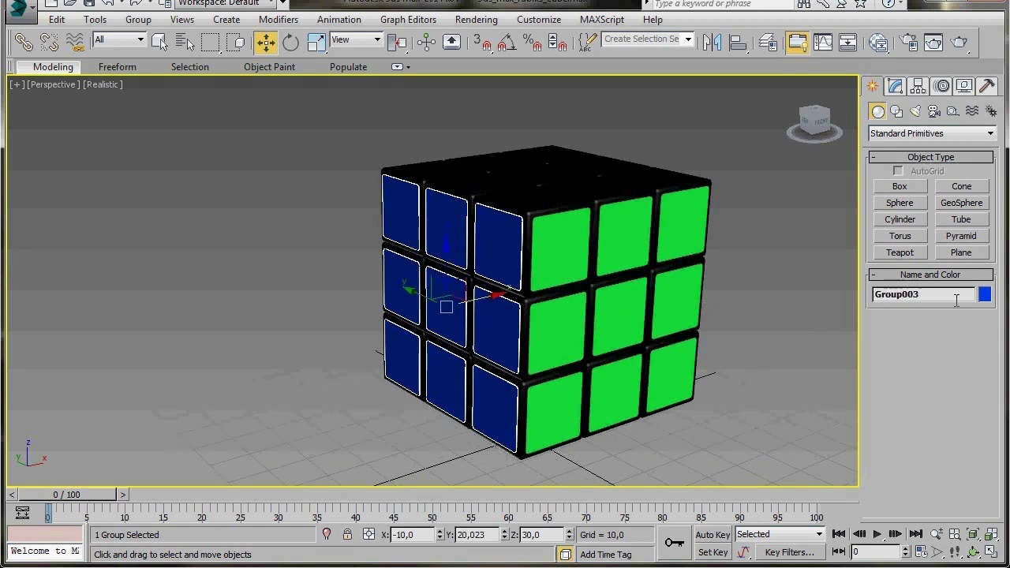
click(985, 294)
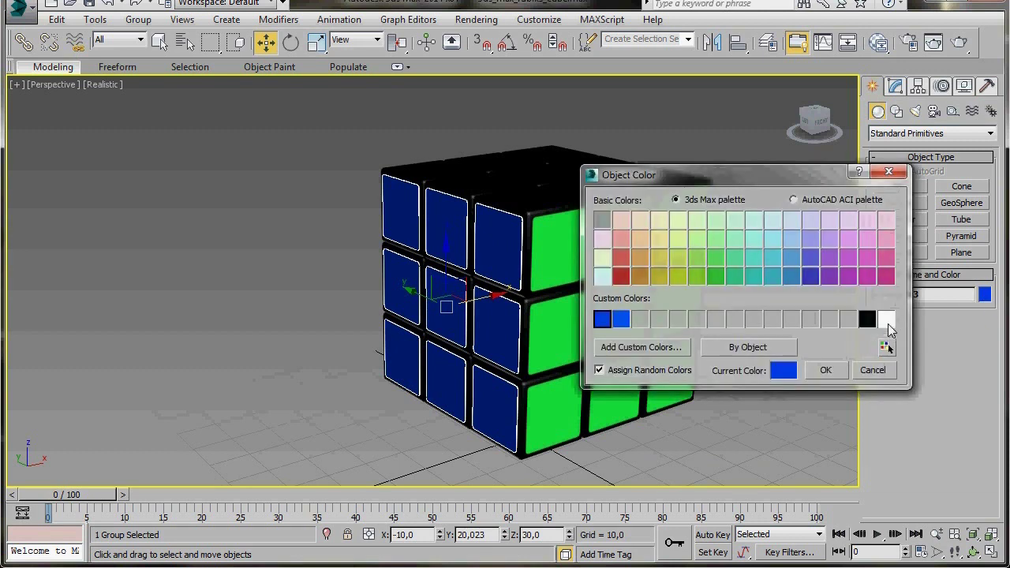
click(886, 320)
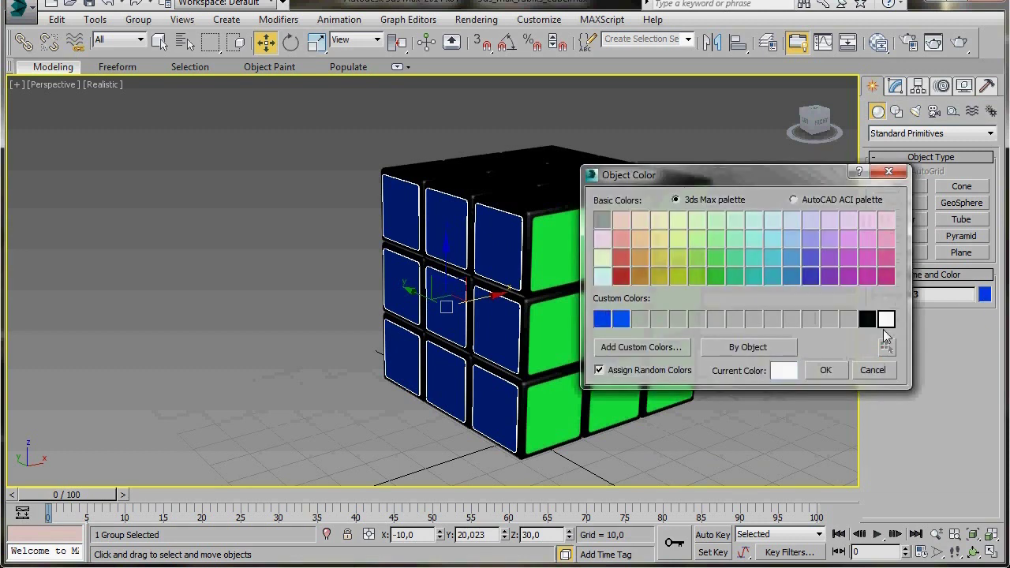
click(652, 351)
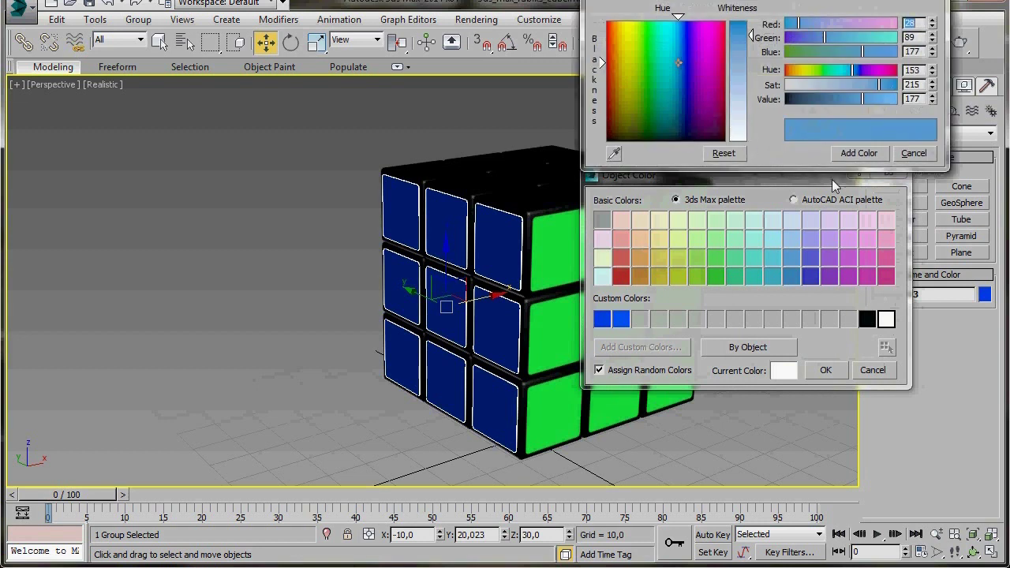
click(913, 155)
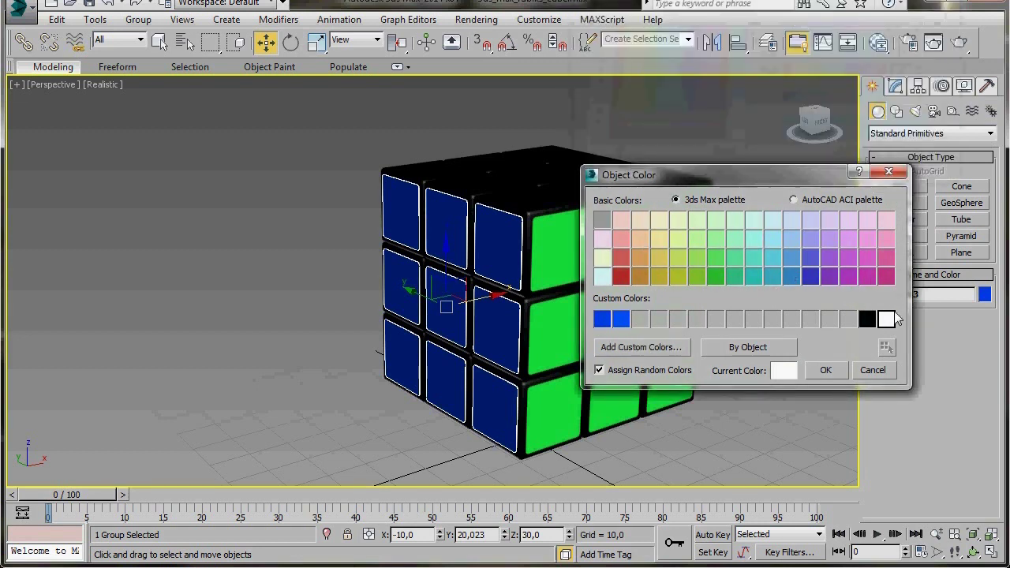
click(820, 371)
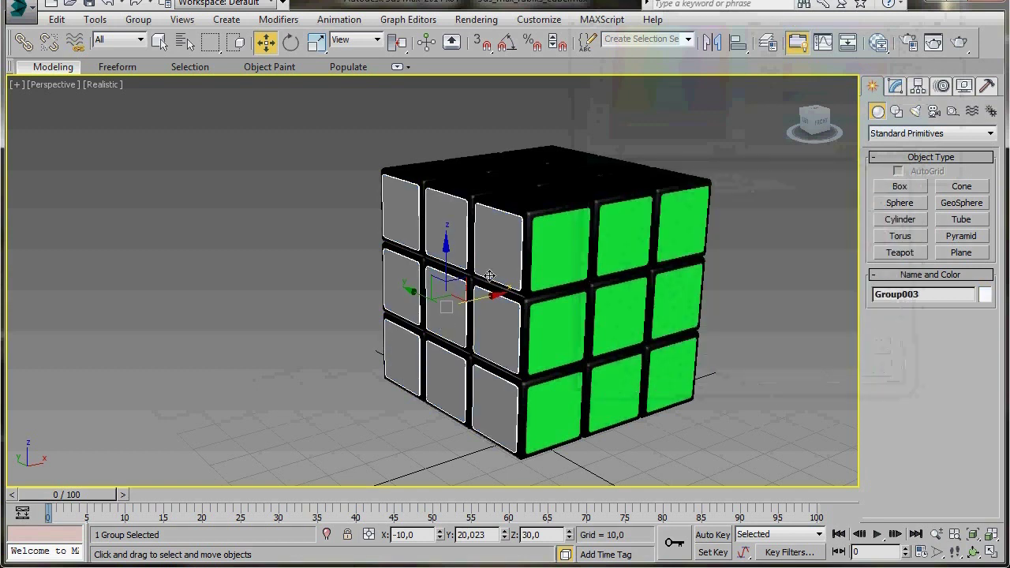
Add a custom yellow with Red 247, Green 238 and Blue 0 and apply it to the copied green sticker group on the cube's right face
alt+middle_drag(550, 396, 441, 377)
alt+middle_drag(494, 413, 381, 347)
click(412, 230)
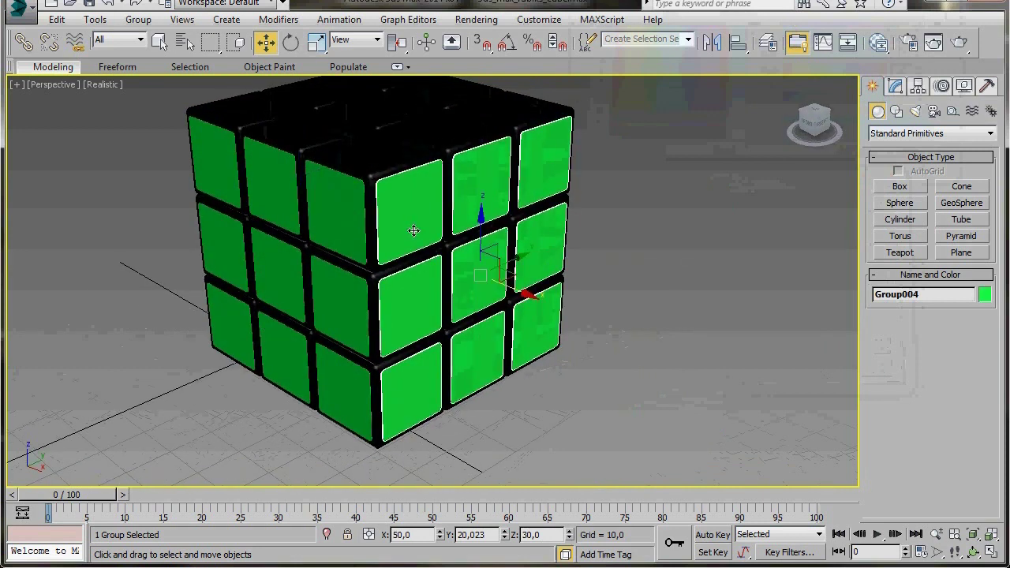
click(986, 296)
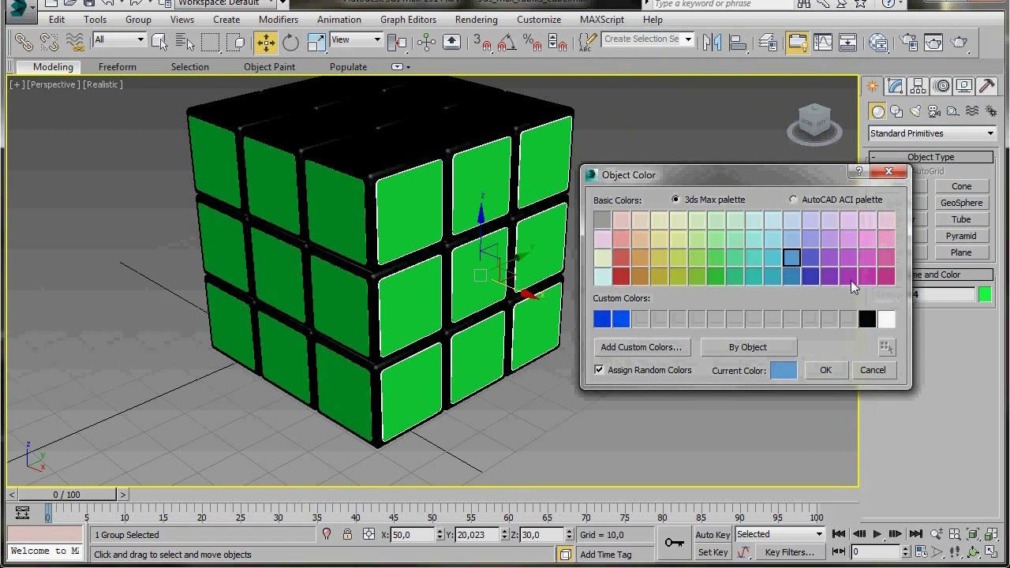
drag(747, 175, 650, 163)
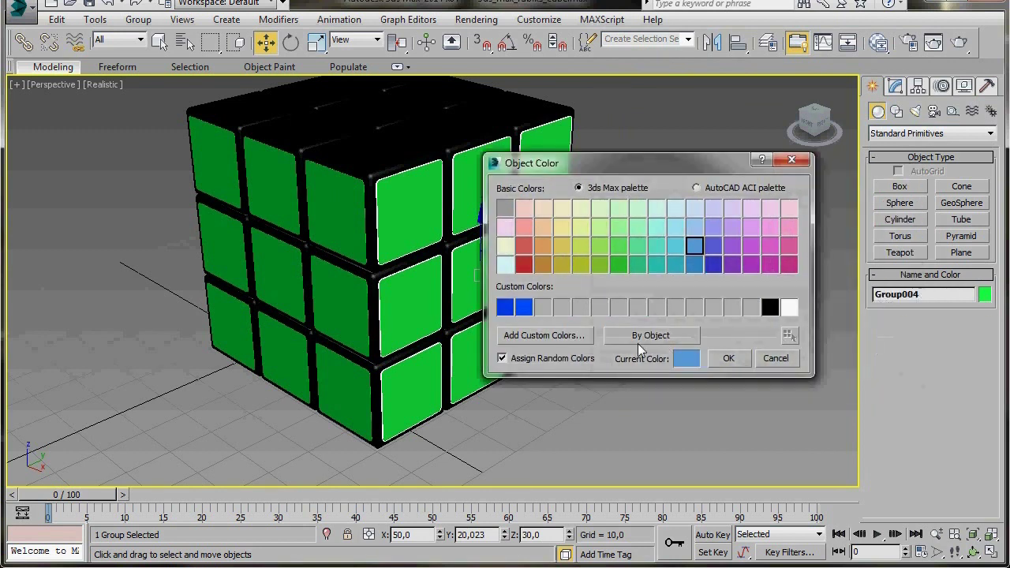
click(551, 335)
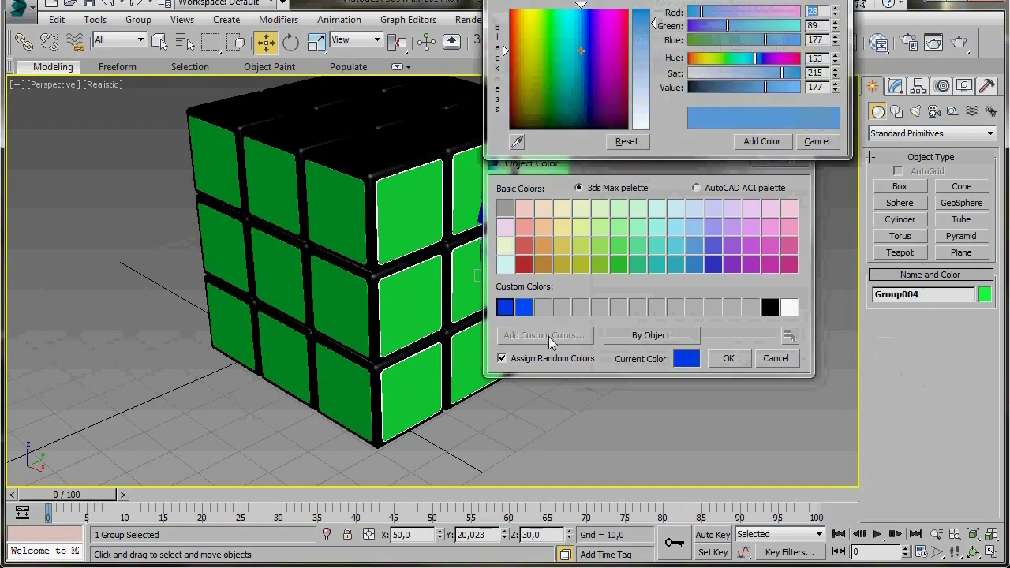
click(529, 11)
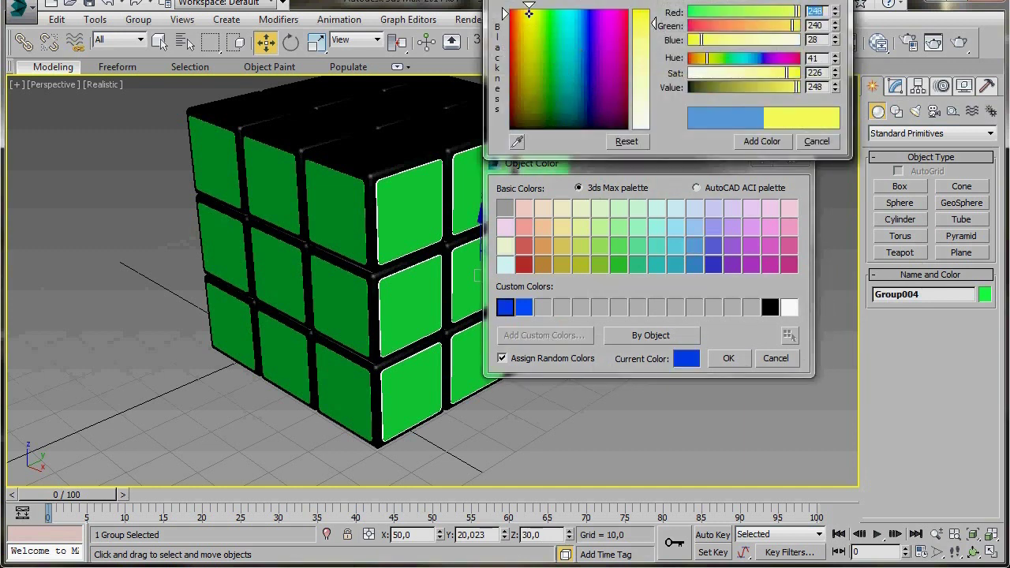
drag(651, 24, 651, 10)
click(762, 141)
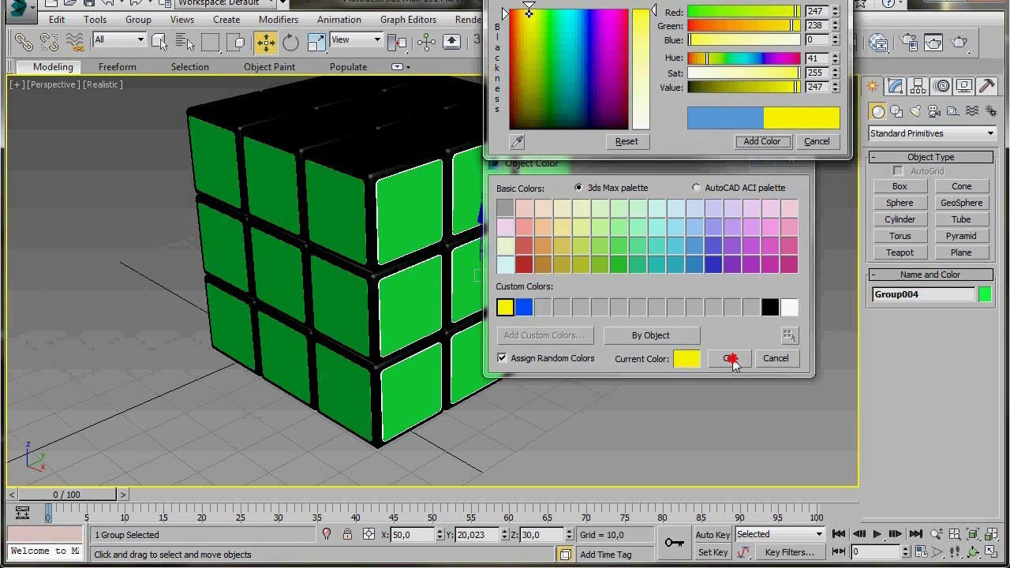
click(729, 358)
Add the white sticker group on the opposite face to the selection alongside the yellow group
alt+middle_drag(530, 416, 472, 386)
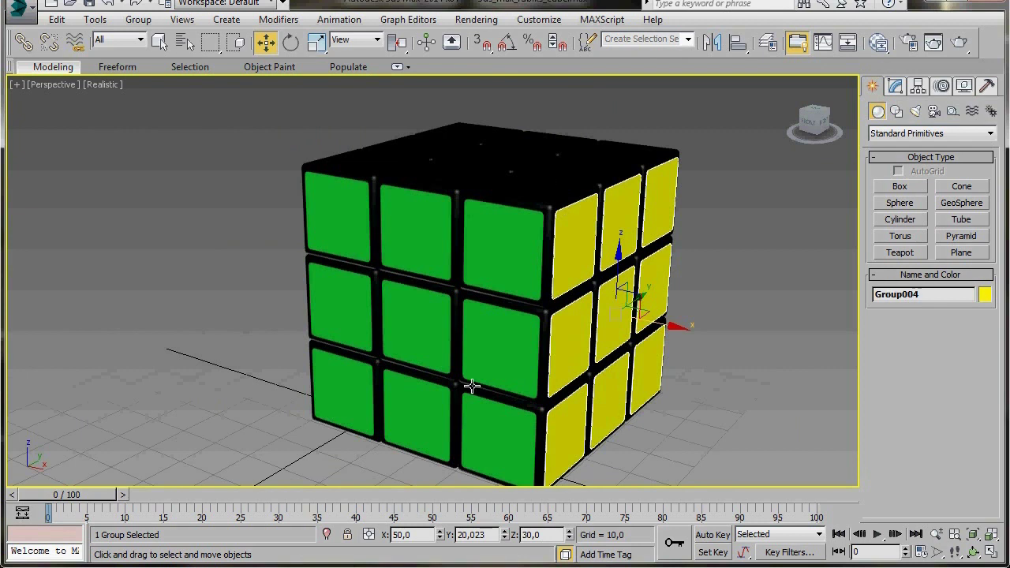
alt+middle_drag(309, 337, 409, 329)
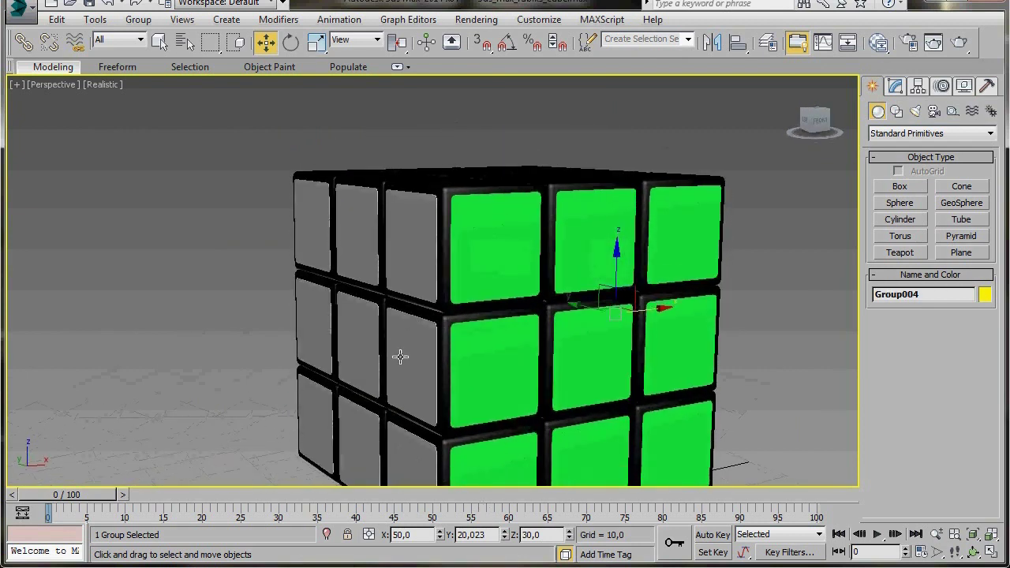
ctrl+click(487, 376)
alt+middle_drag(585, 389, 502, 367)
scroll(493, 404, down, 3)
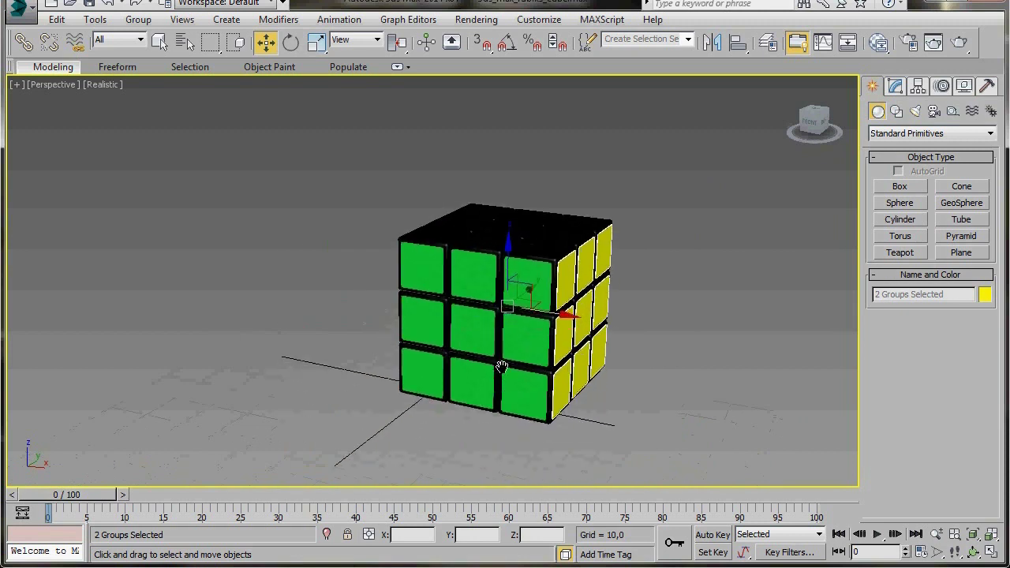
Array the two selected sticker groups as copies with the Z rotation reset to 0 and a Y rotation of 90 degrees
click(94, 19)
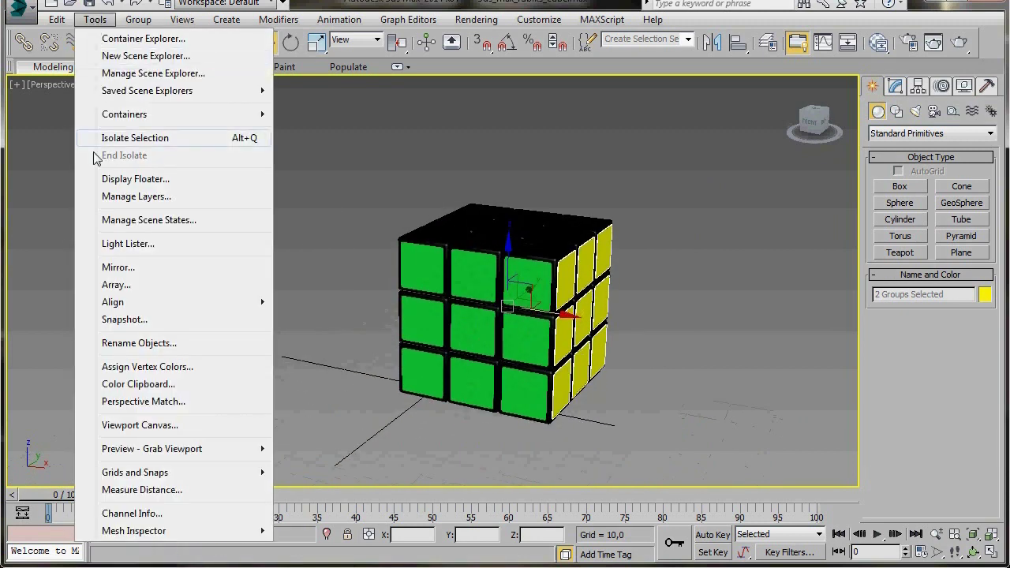
click(112, 284)
drag(483, 150, 274, 41)
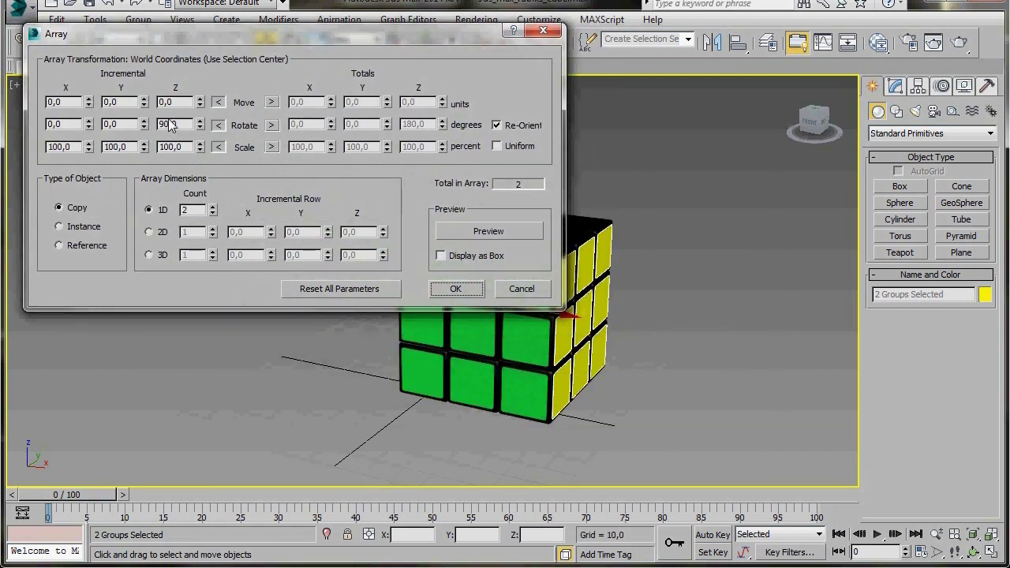
right_click(200, 127)
drag(120, 125, 99, 124)
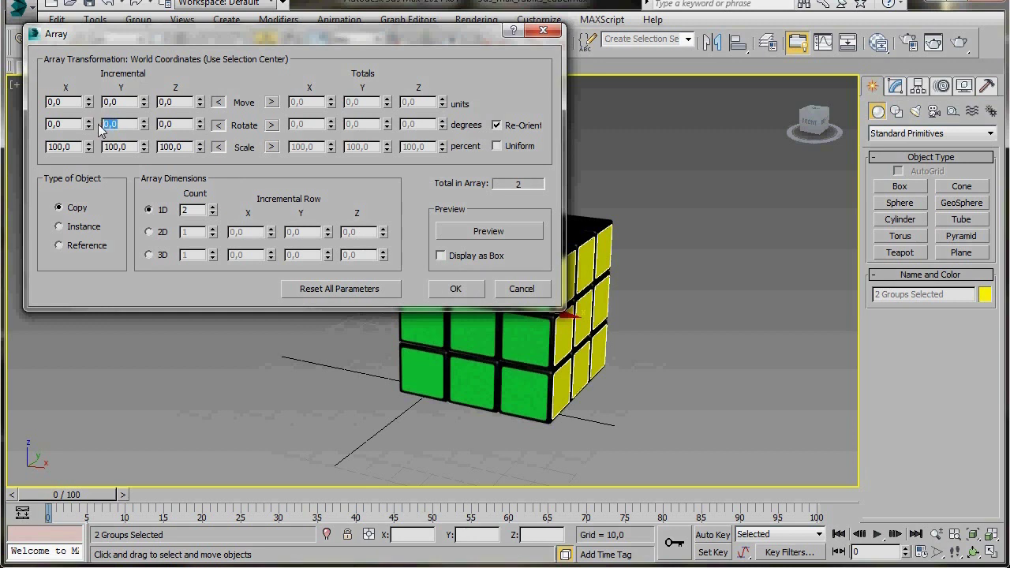
text(90)
drag(325, 36, 352, 29)
click(736, 530)
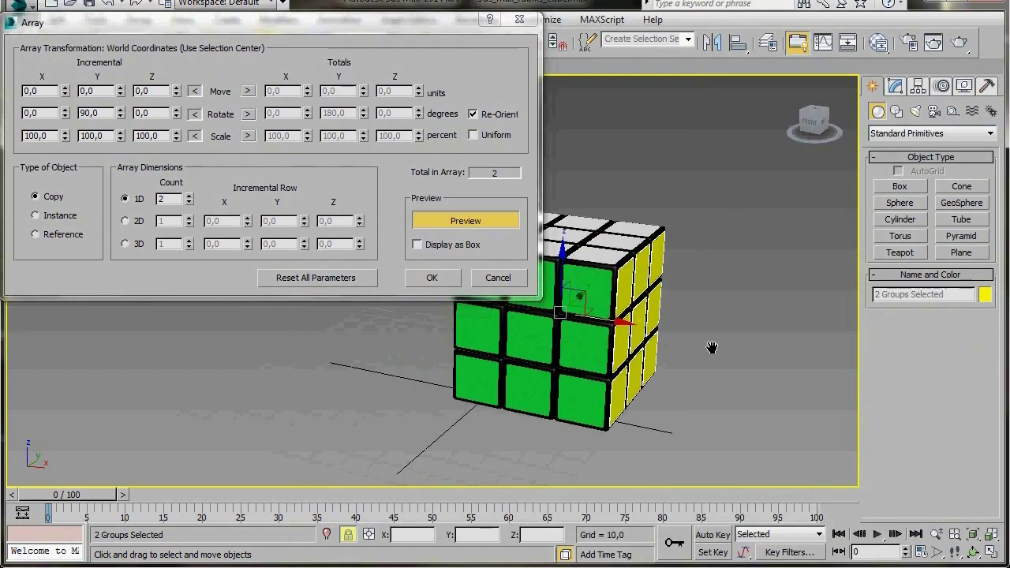
middle_drag(712, 347, 748, 321)
alt+middle_drag(581, 394, 362, 357)
click(433, 277)
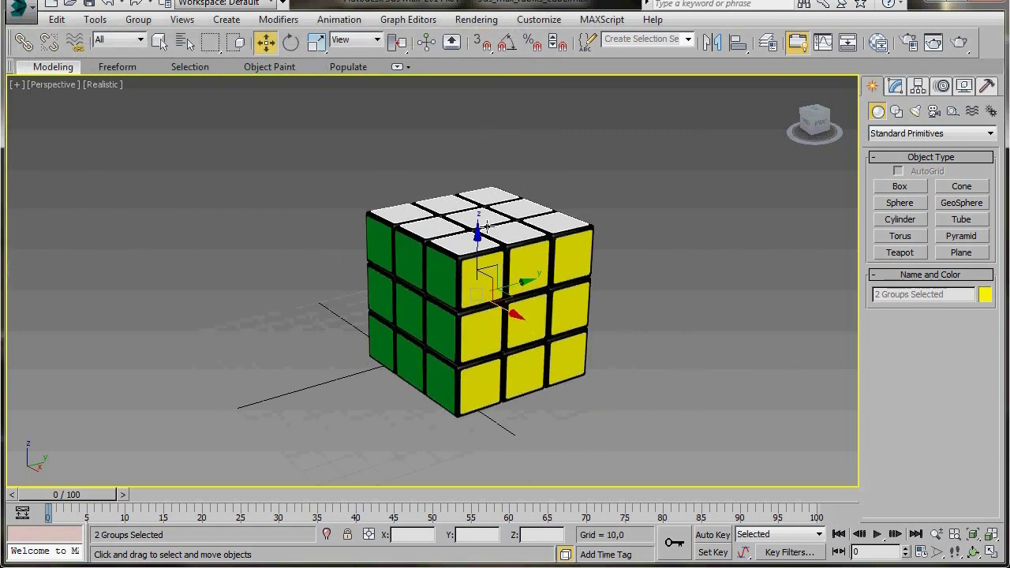
Add a custom red with Red 253, Green 0 and Blue 0 and apply it to the white sticker group on the cube's top face
alt+middle_drag(483, 227, 459, 250)
click(461, 250)
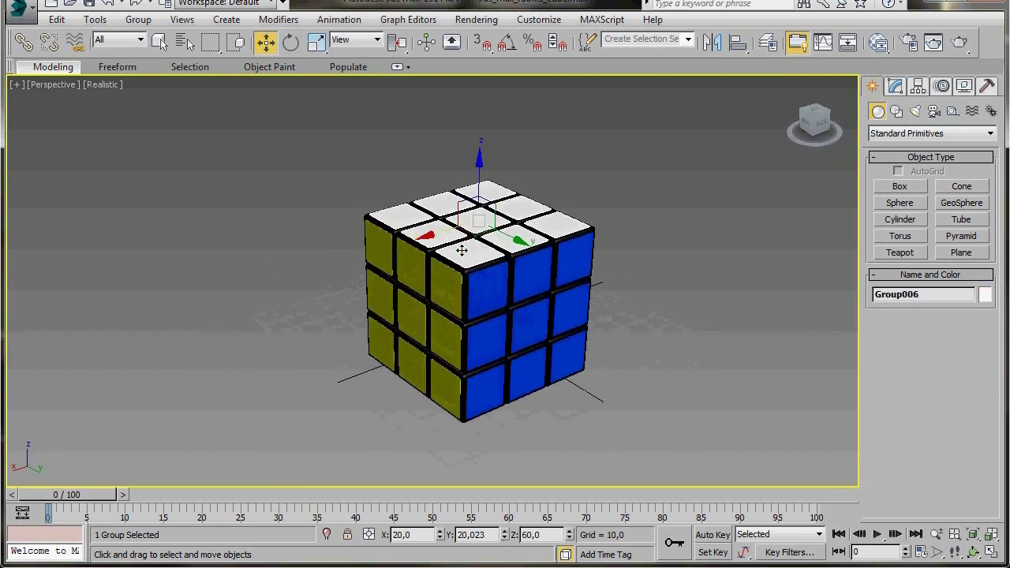
click(985, 296)
drag(137, 101, 161, 115)
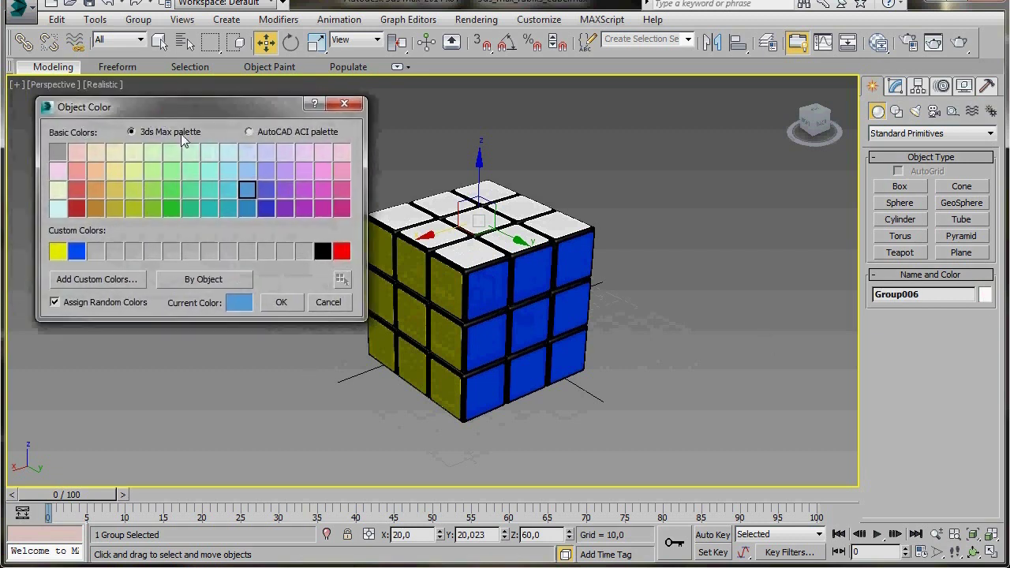
click(114, 279)
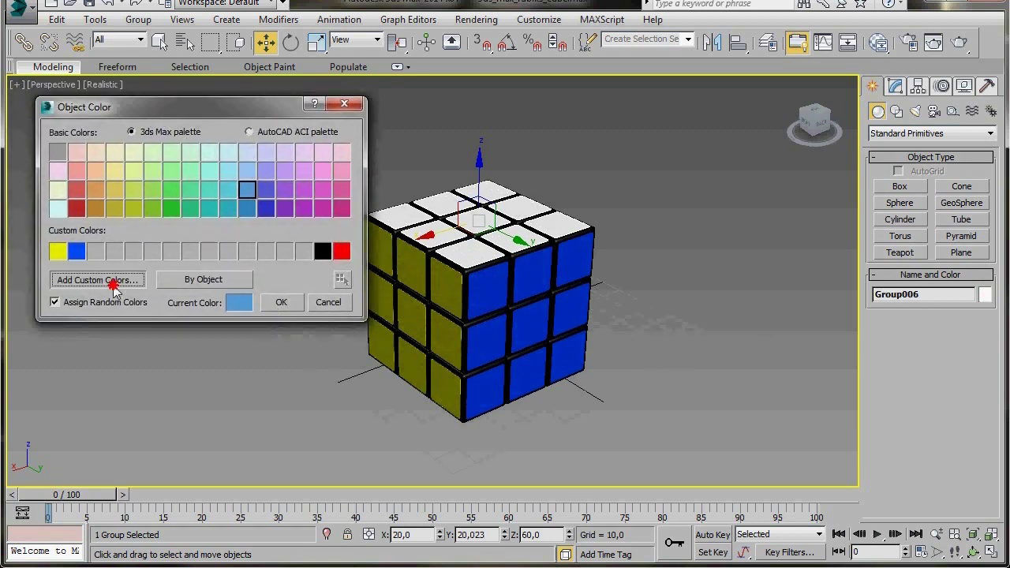
drag(165, 0, 162, 83)
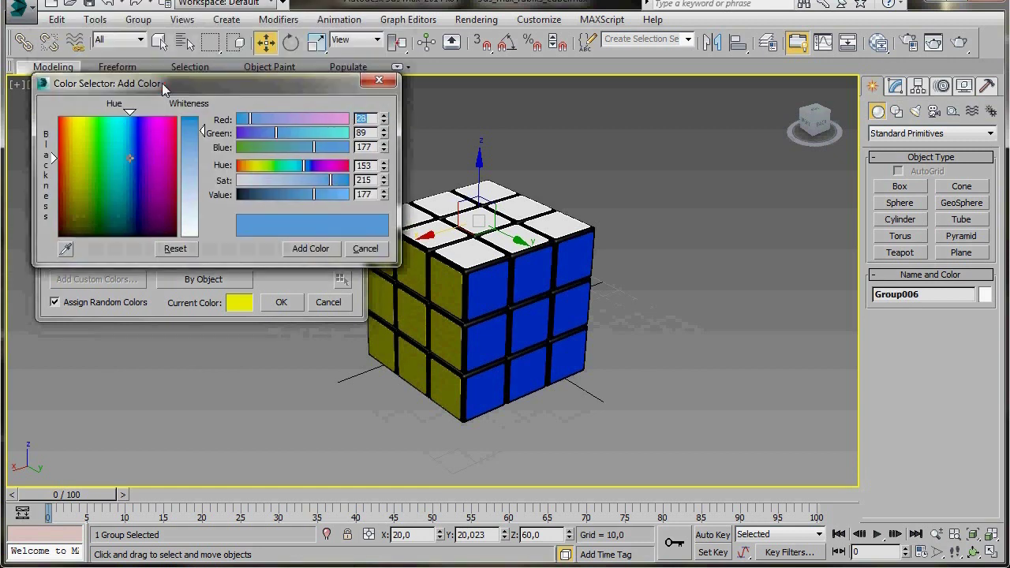
drag(62, 124, 57, 116)
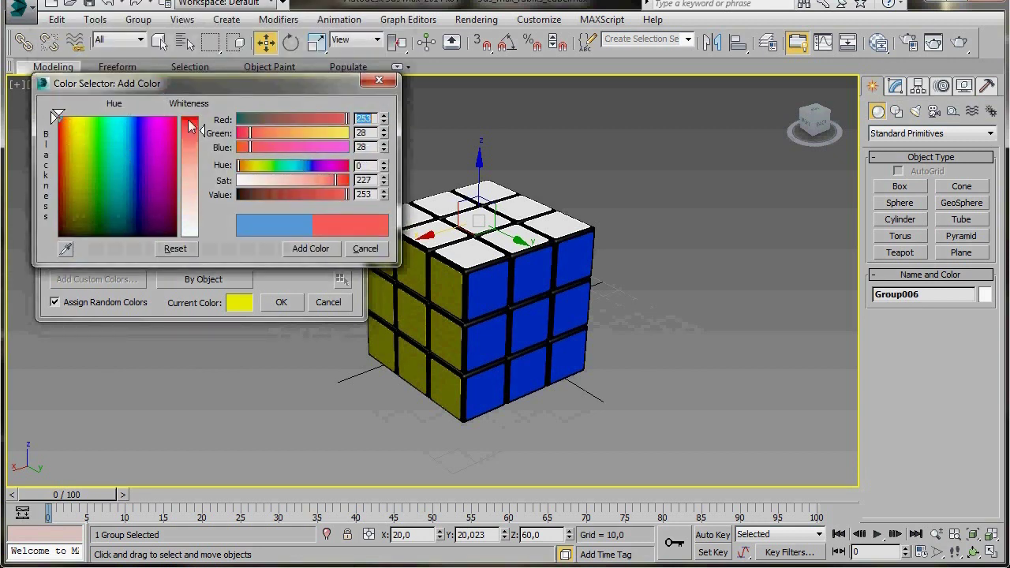
drag(204, 140, 204, 118)
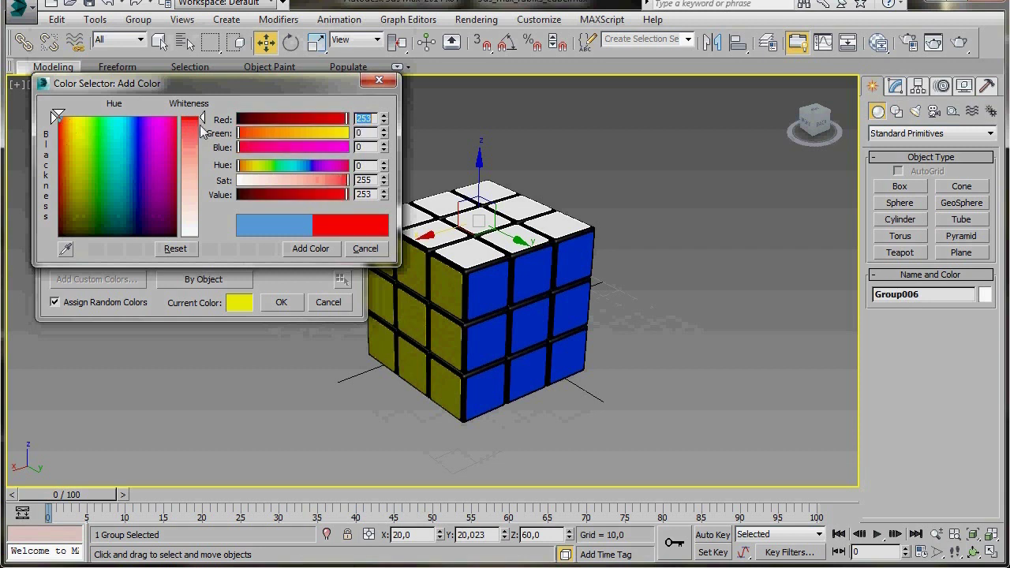
click(307, 249)
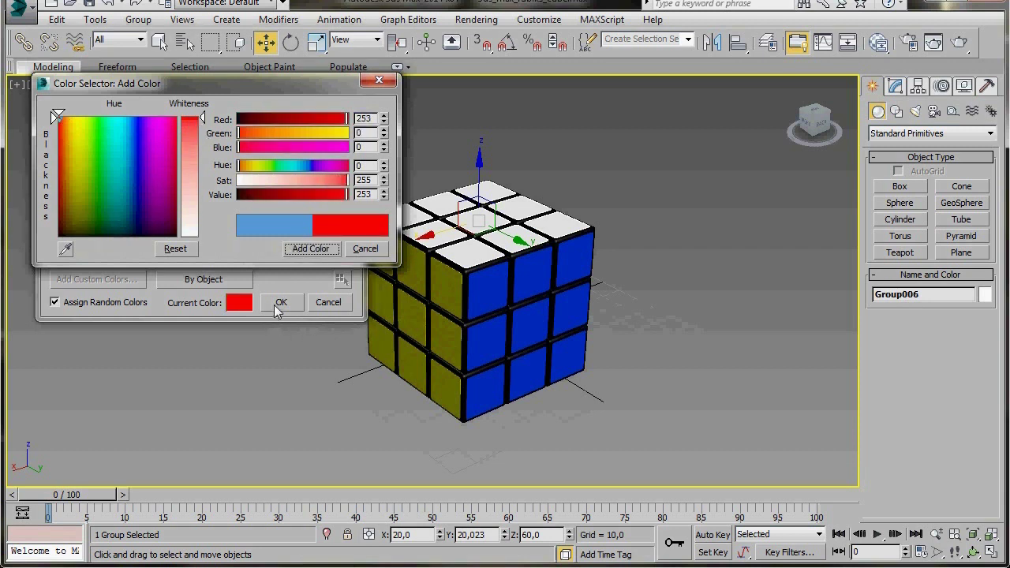
click(276, 303)
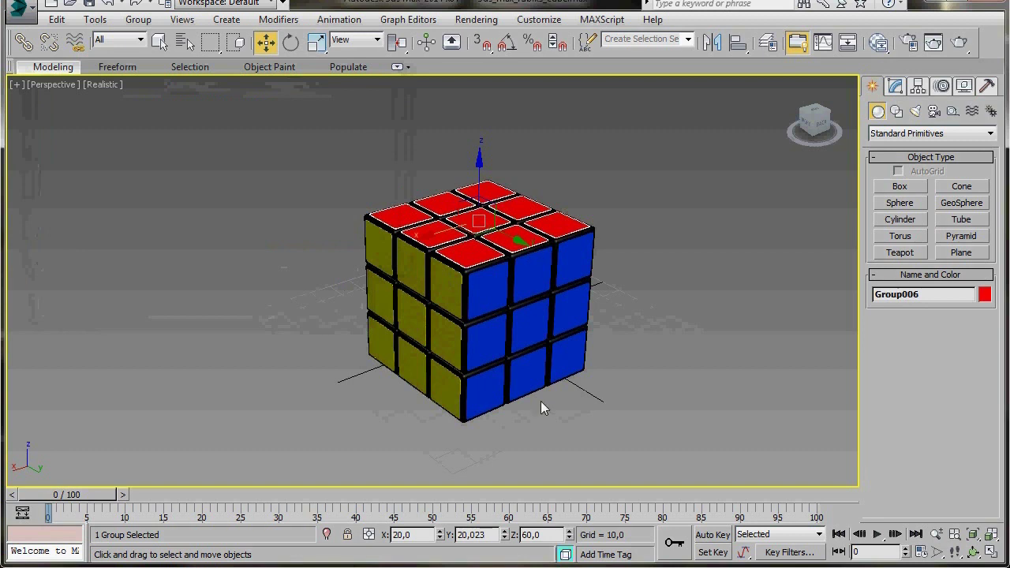
Add a custom orange with Red 250, Green 118 and Blue 0 and apply it to the yellow sticker group on the cube's bottom face
alt+middle_drag(505, 383, 511, 255)
click(514, 287)
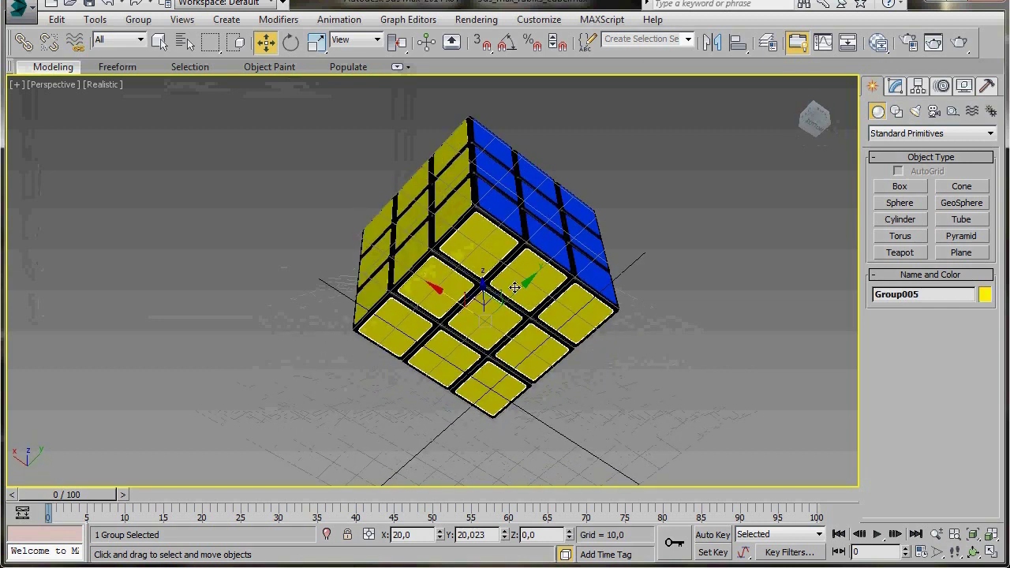
click(985, 294)
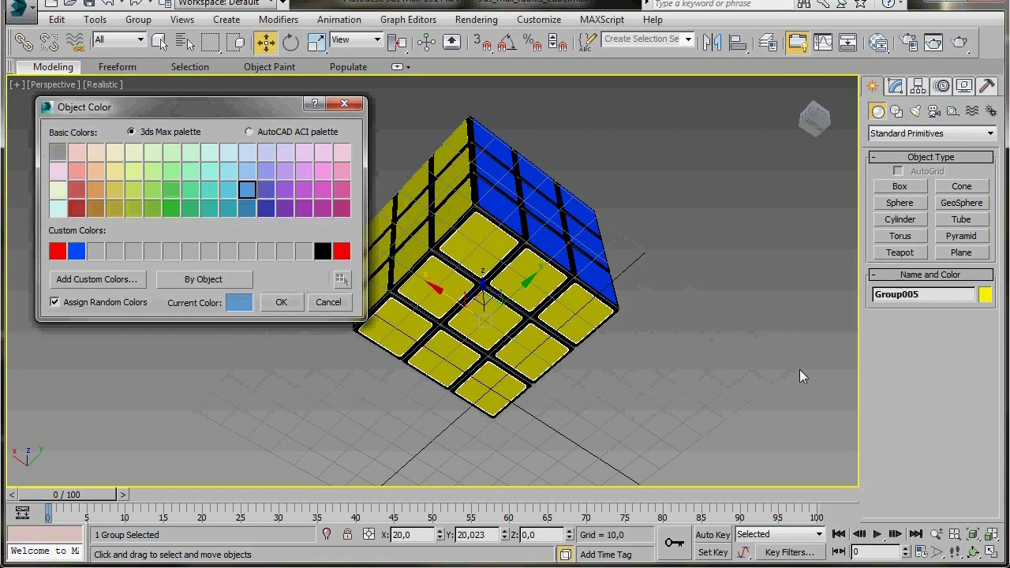
click(98, 279)
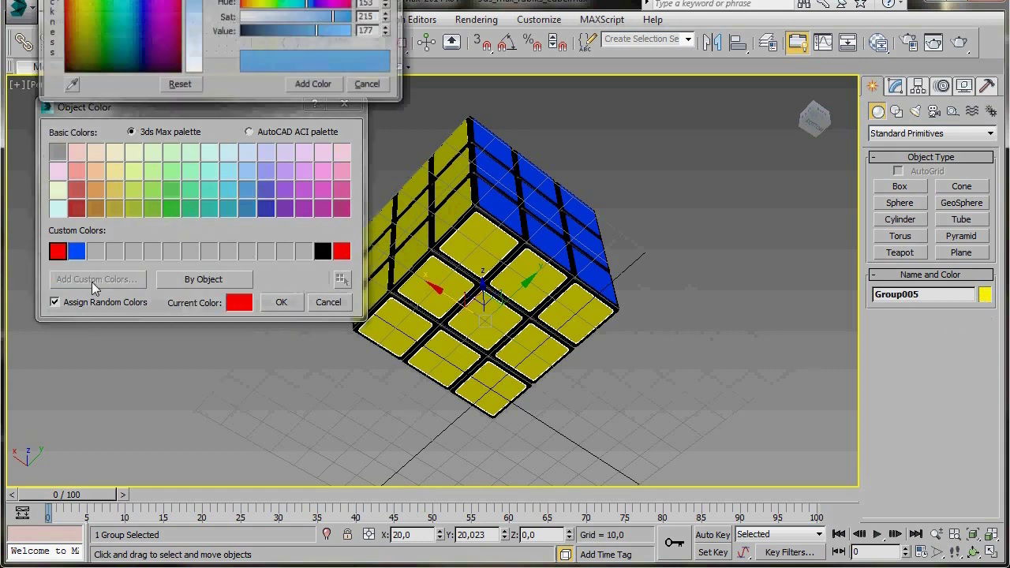
drag(189, 0, 180, 41)
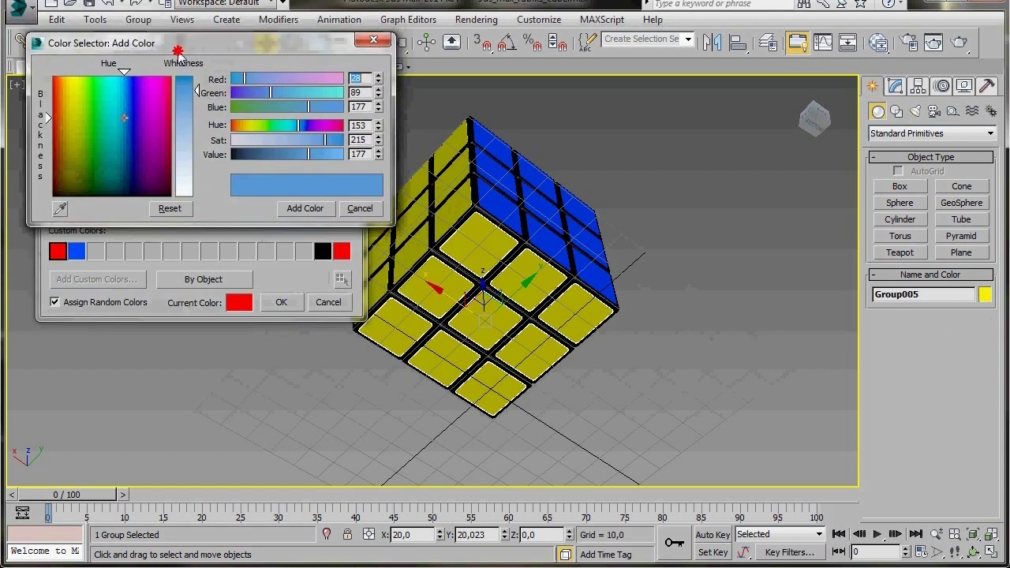
click(60, 85)
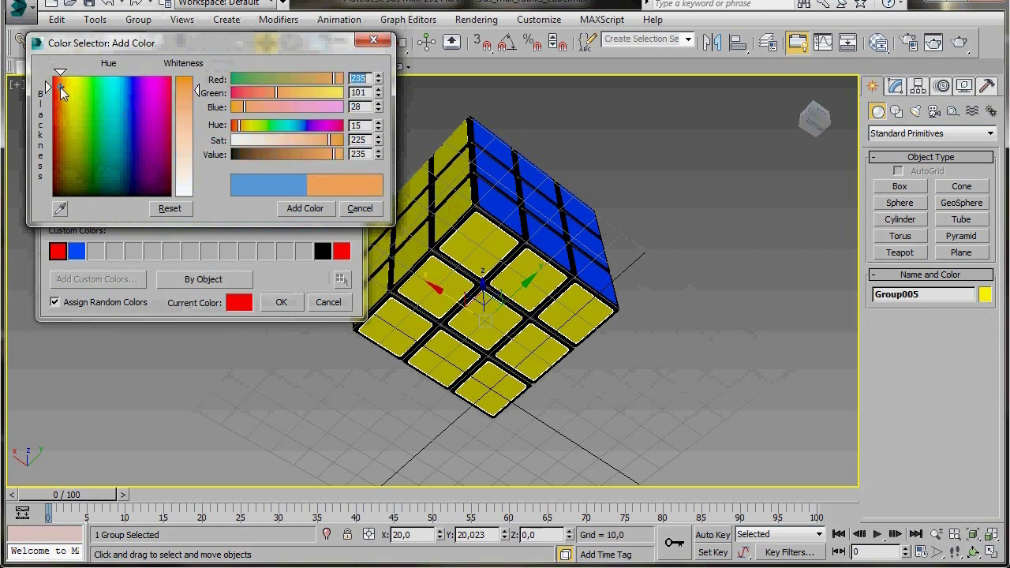
drag(60, 85, 60, 84)
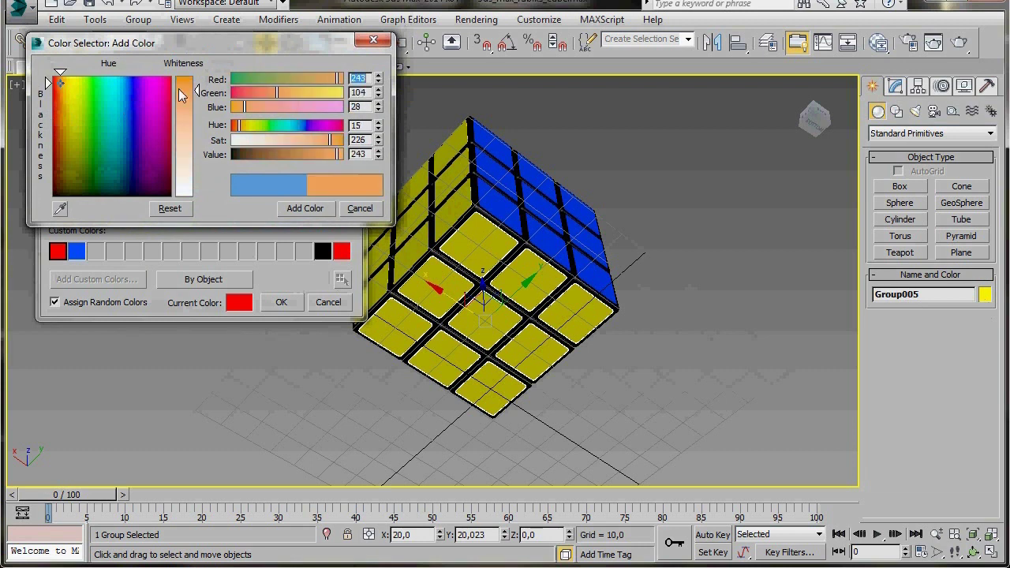
drag(198, 93, 192, 82)
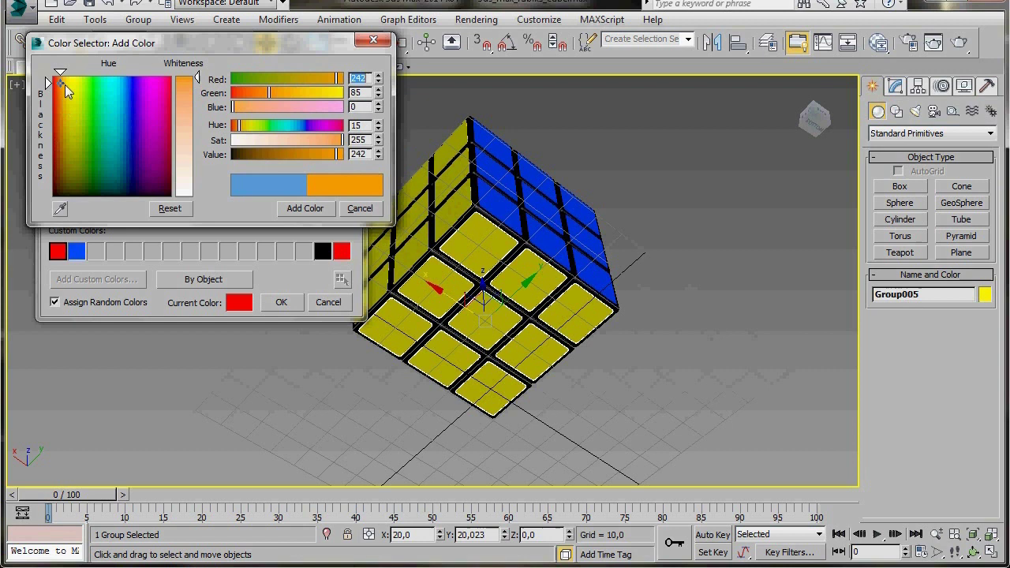
drag(61, 84, 62, 78)
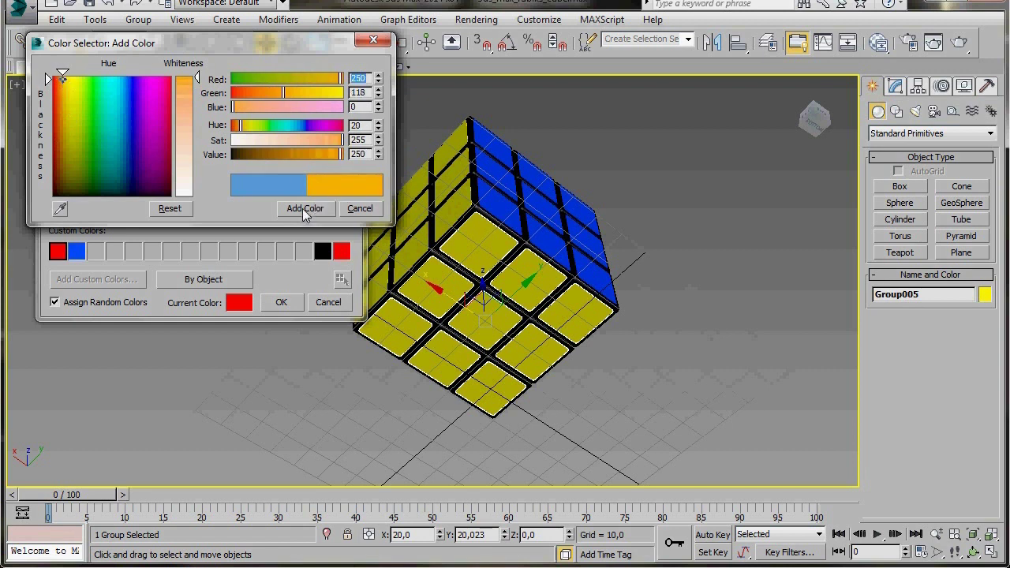
click(305, 210)
click(279, 303)
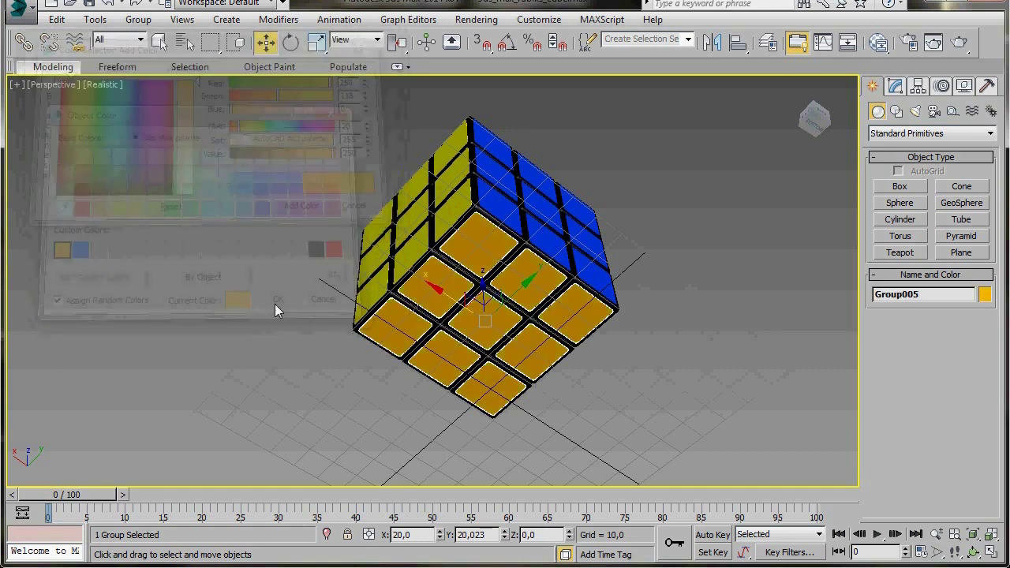
Ungroup the yellow sticker group on the cube's side face and select its upper-row stickers individually to check the separation
alt+middle_drag(390, 381, 480, 366)
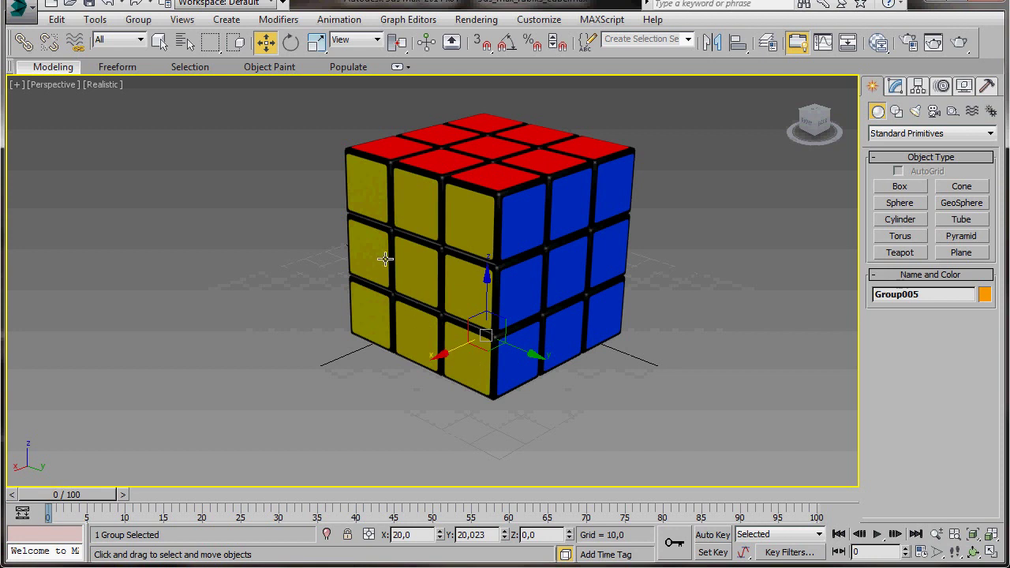
click(371, 179)
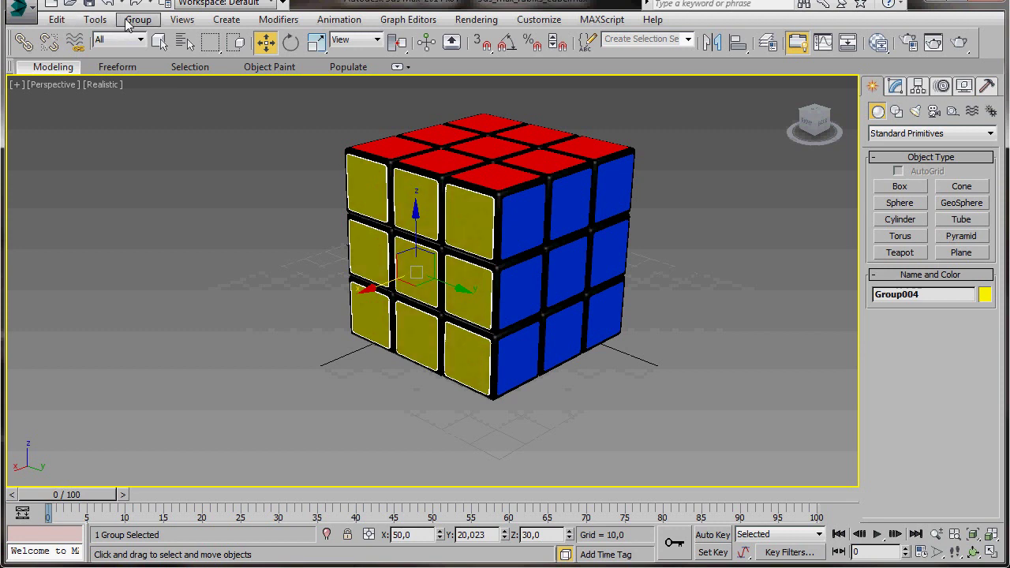
click(130, 21)
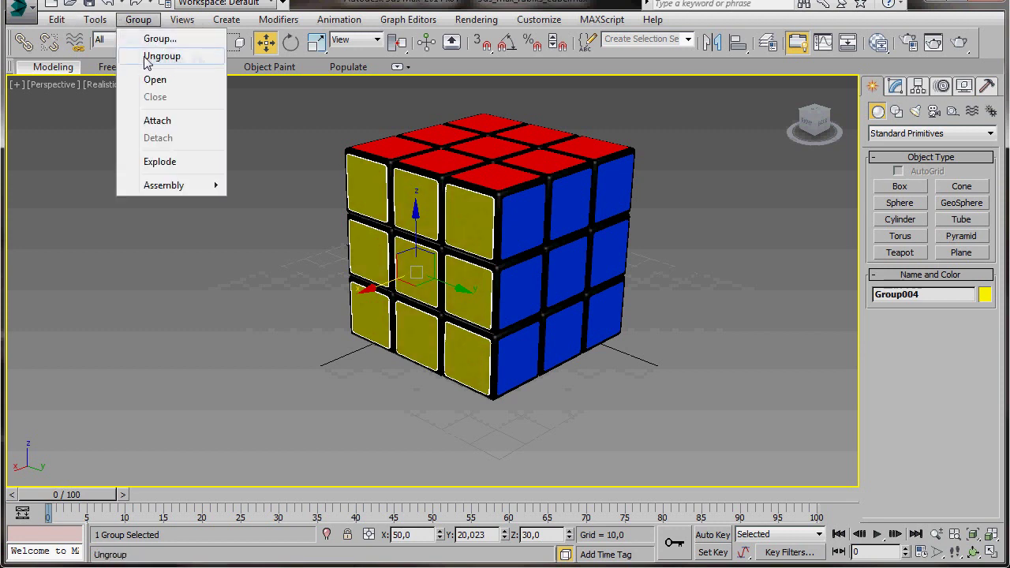
click(148, 57)
click(242, 191)
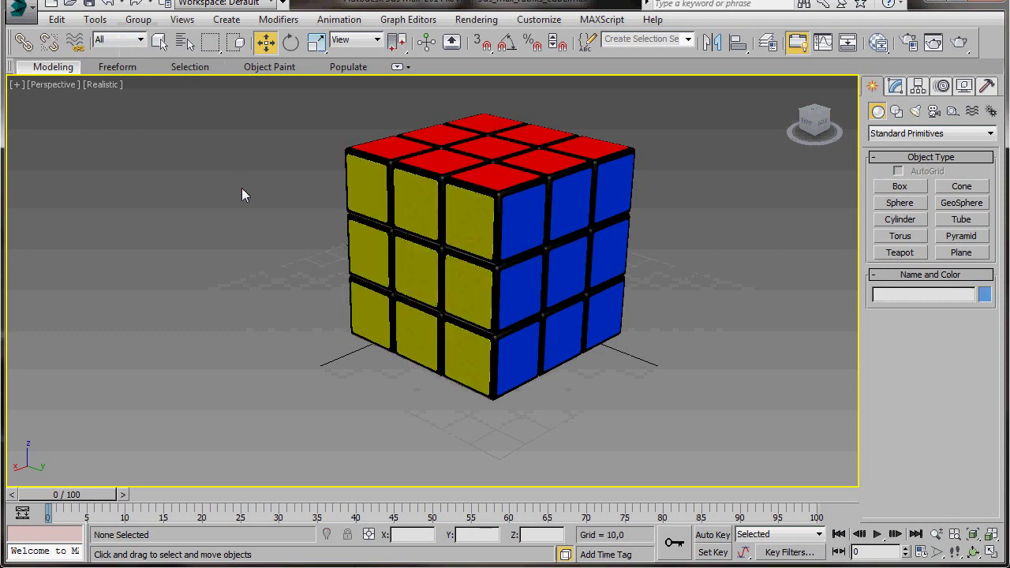
click(361, 181)
click(422, 203)
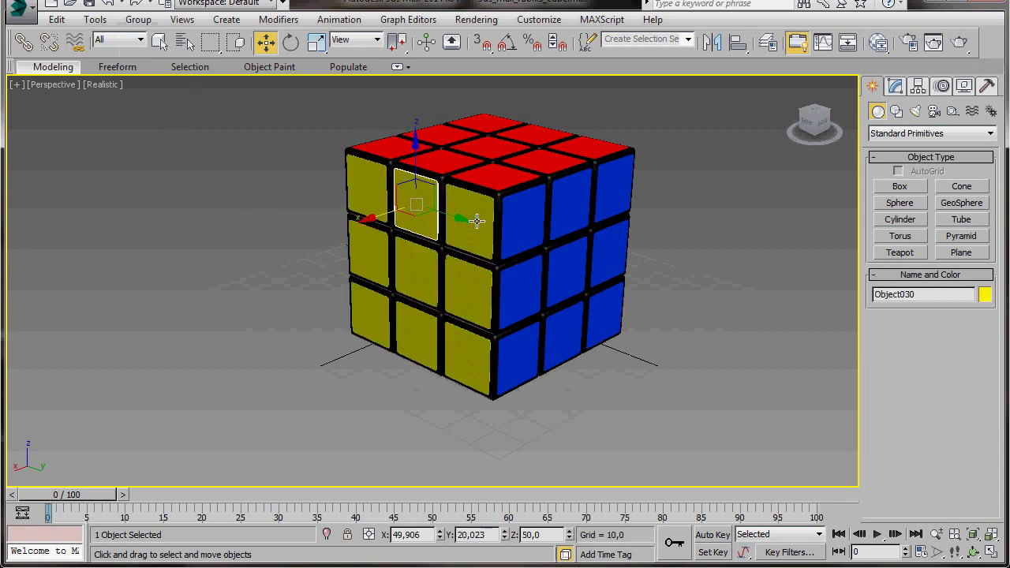
click(471, 227)
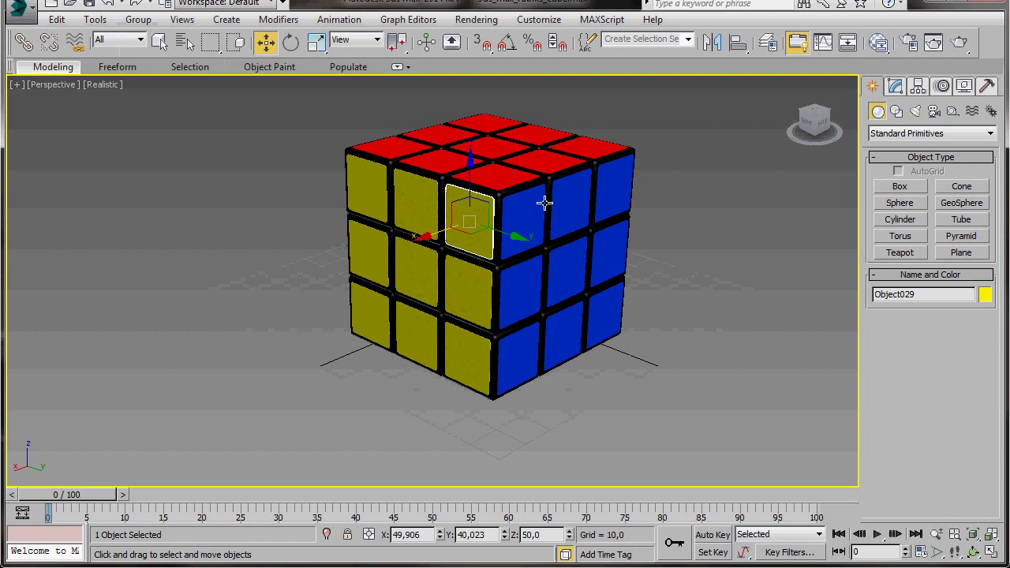